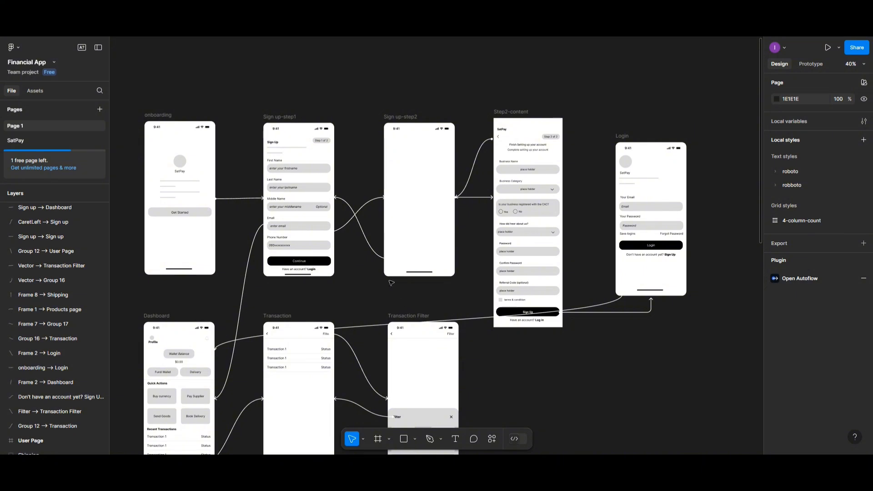
On the SatPay page, color the word "Pay" in the SatPay heading blue 0047B3
click(19, 141)
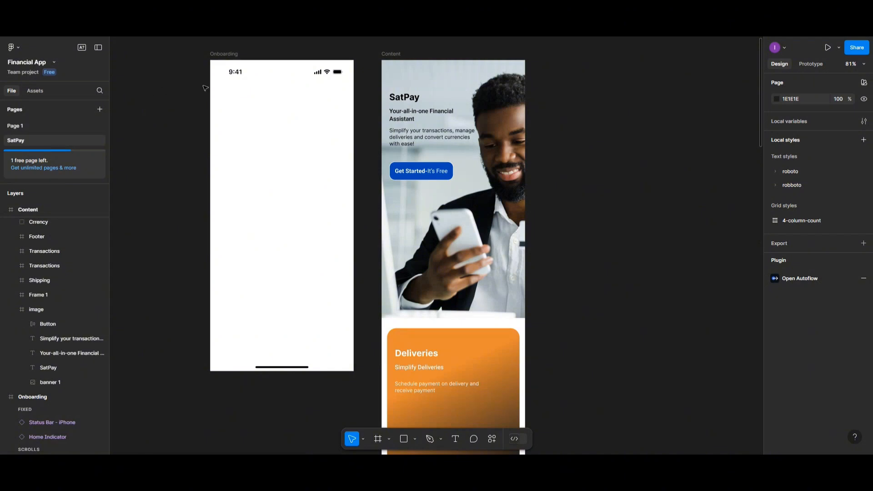
scroll(393, 218, up, 2)
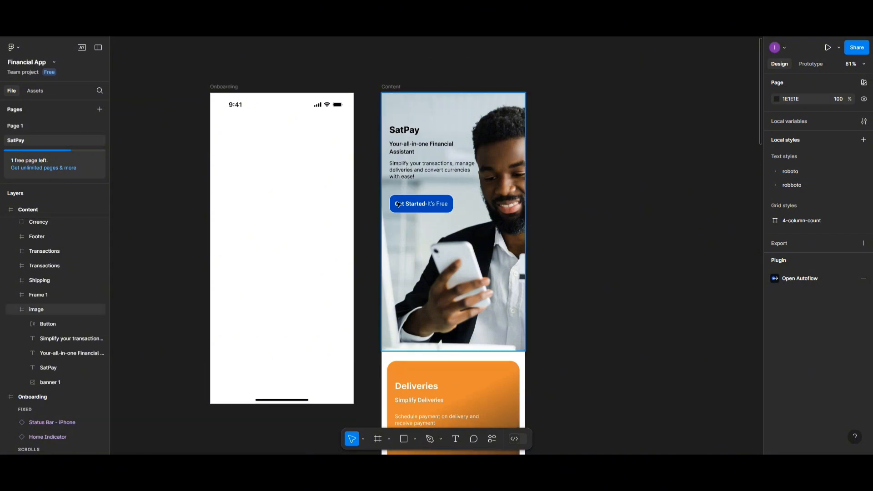
double_click(402, 131)
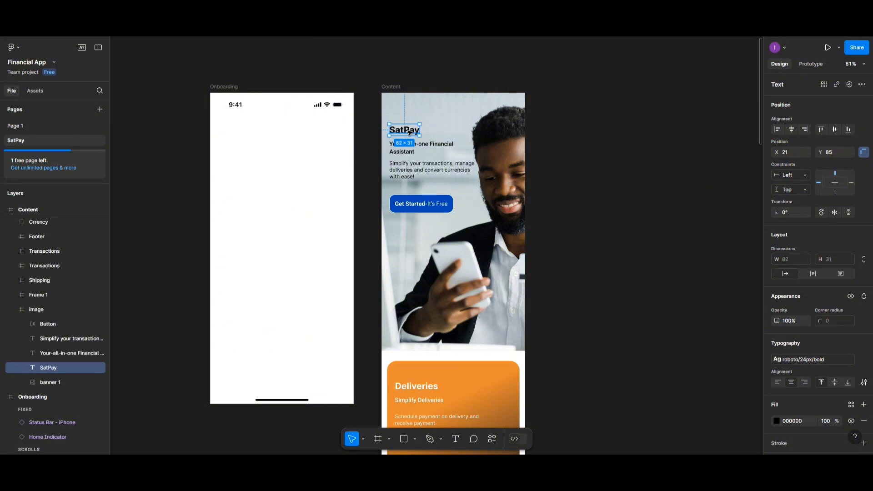
click(404, 131)
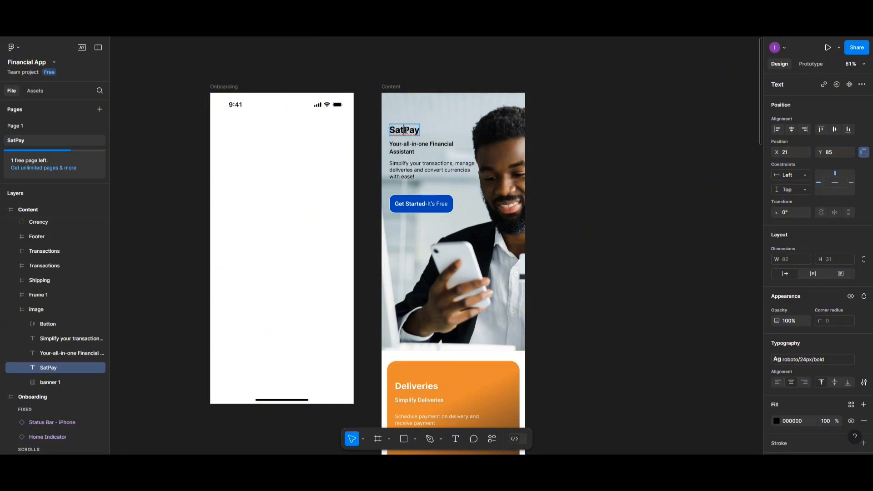
drag(405, 130, 420, 131)
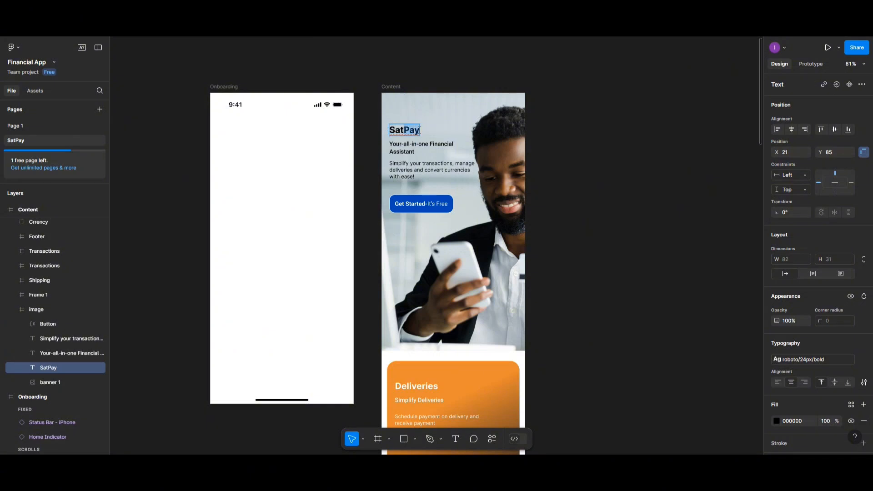
click(775, 420)
click(753, 410)
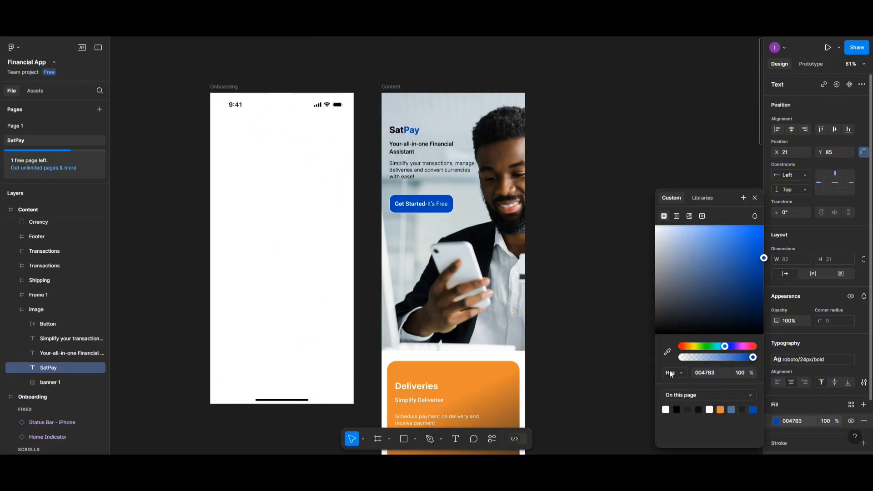
key(Escape)
Move the Content frame over the Onboarding frame so that their upper edges align
drag(396, 87, 223, 85)
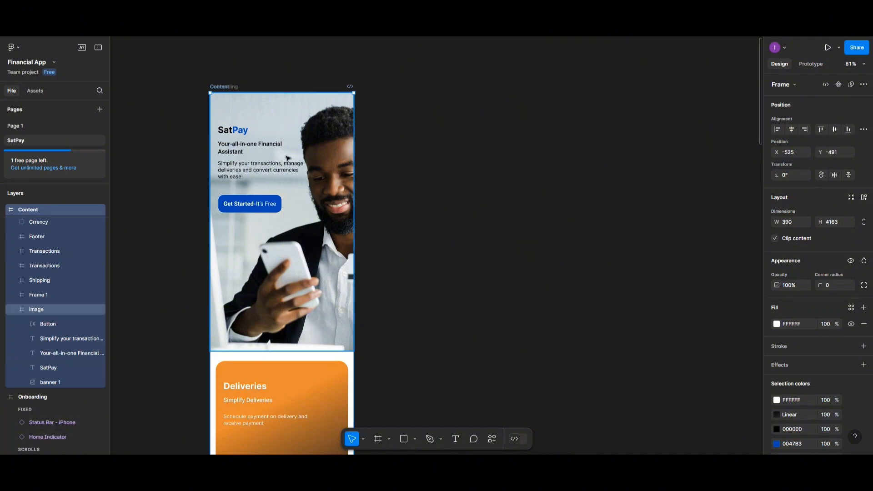
click(287, 157)
right_click(286, 156)
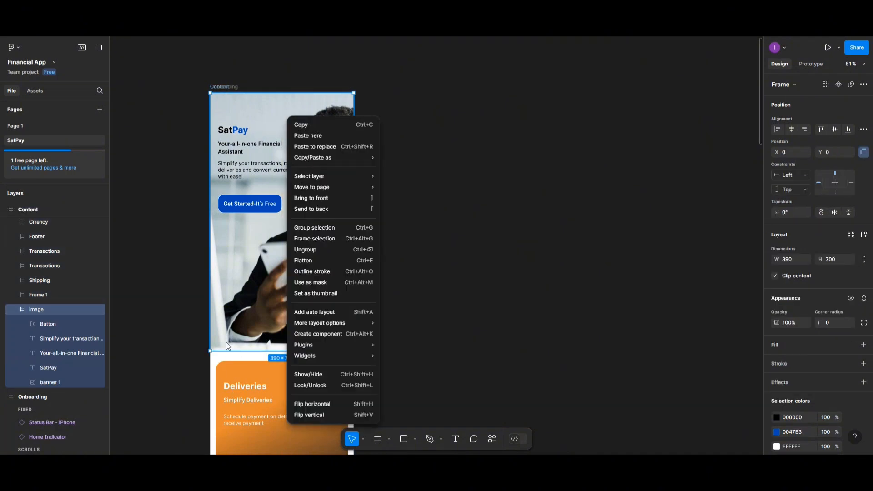
click(253, 106)
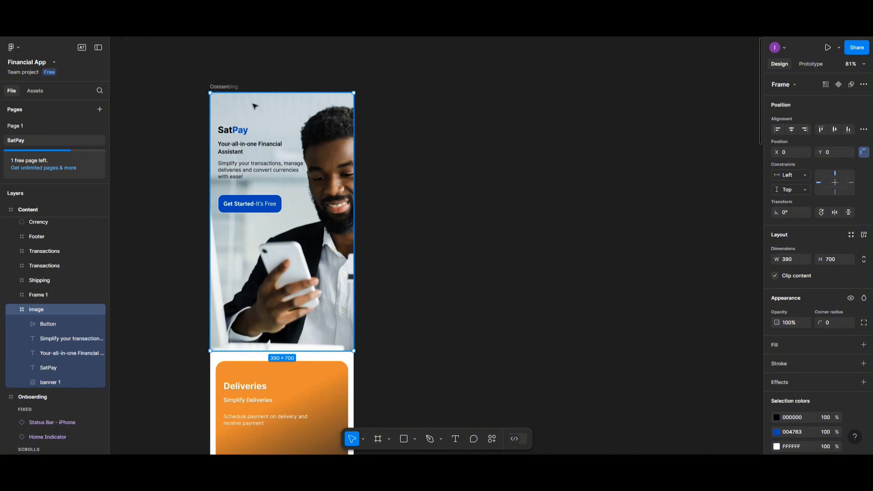
right_click(254, 105)
click(219, 361)
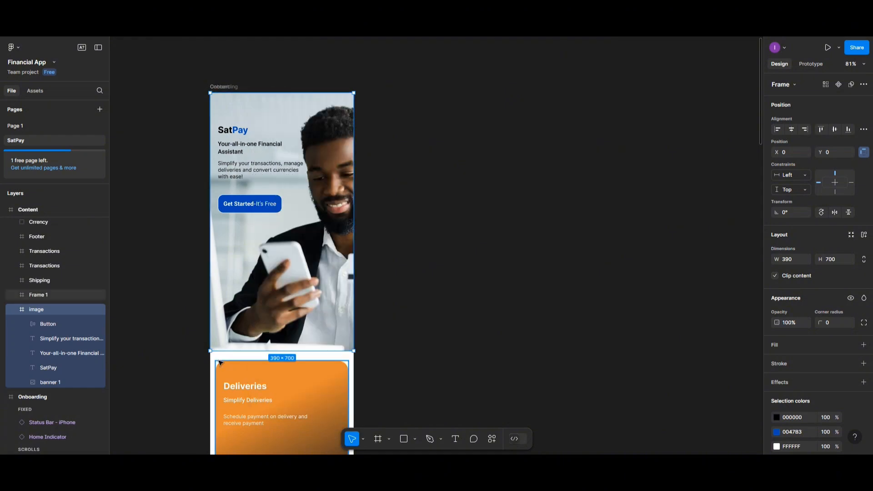
click(219, 362)
click(200, 128)
click(223, 109)
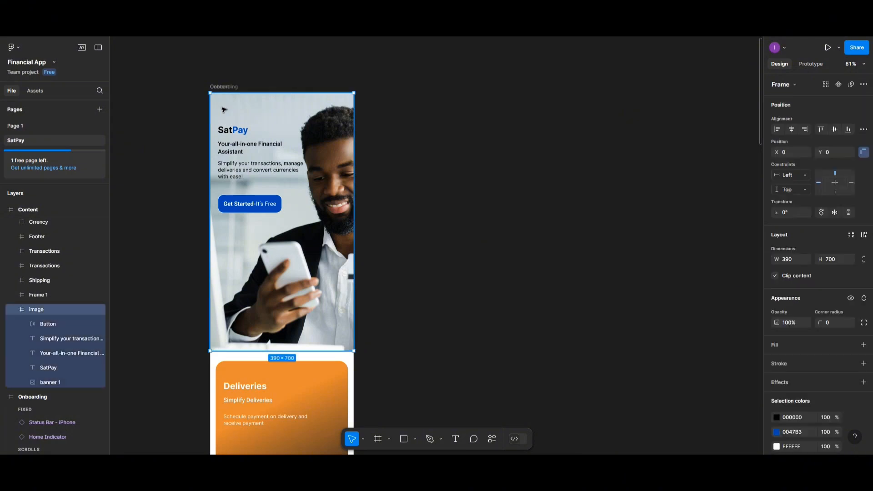
Try to send the hero image frame to the back, and undo the reordering
right_click(223, 109)
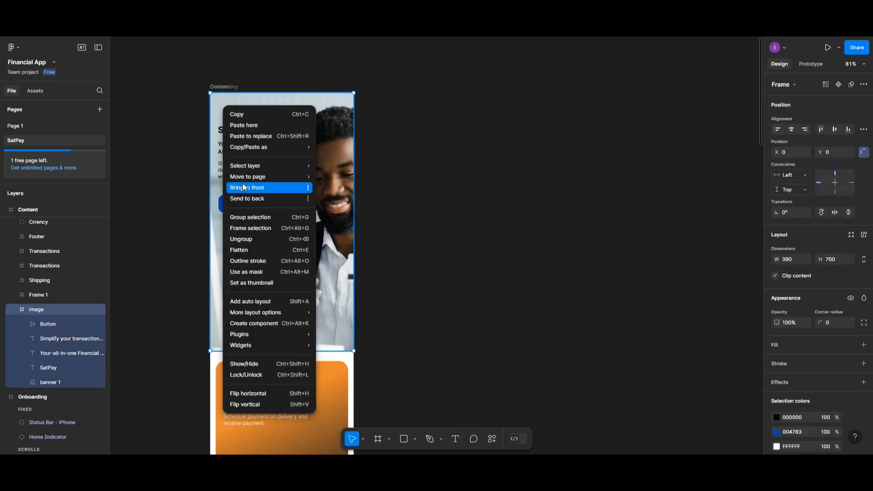
click(248, 199)
click(390, 218)
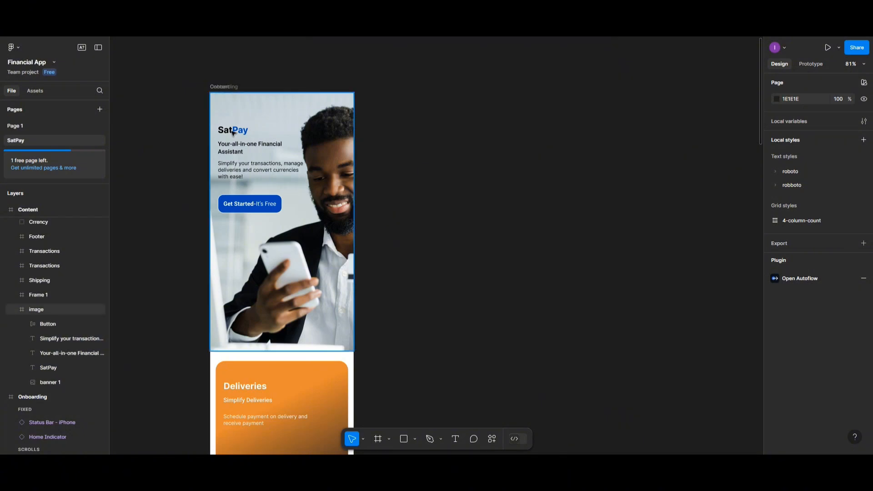
key(ctrl+z)
key(ctrl+z)
key(ctrl+z)
key(ctrl+z)
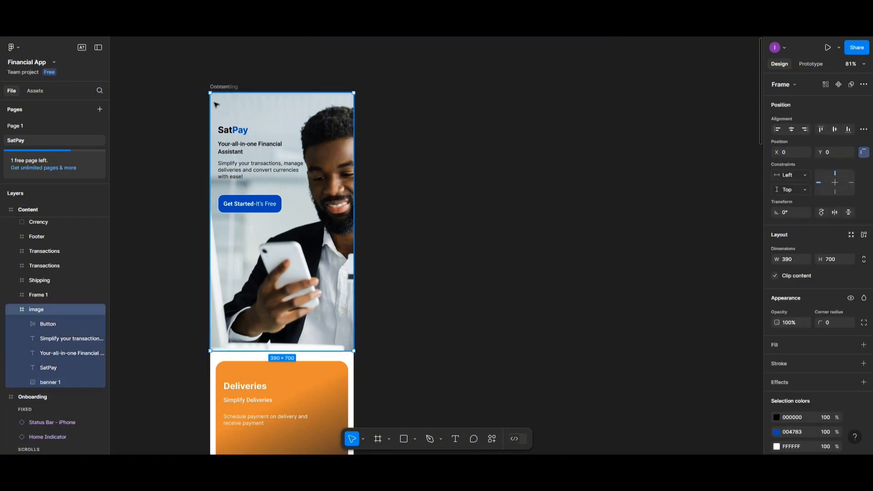
Nest the Content frame inside the Onboarding frame beneath the status bar, and preview the screen
click(220, 93)
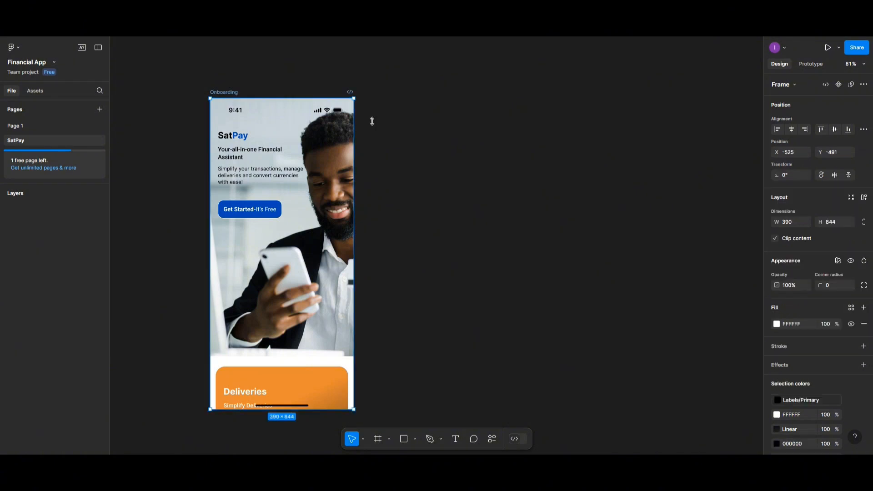
click(839, 50)
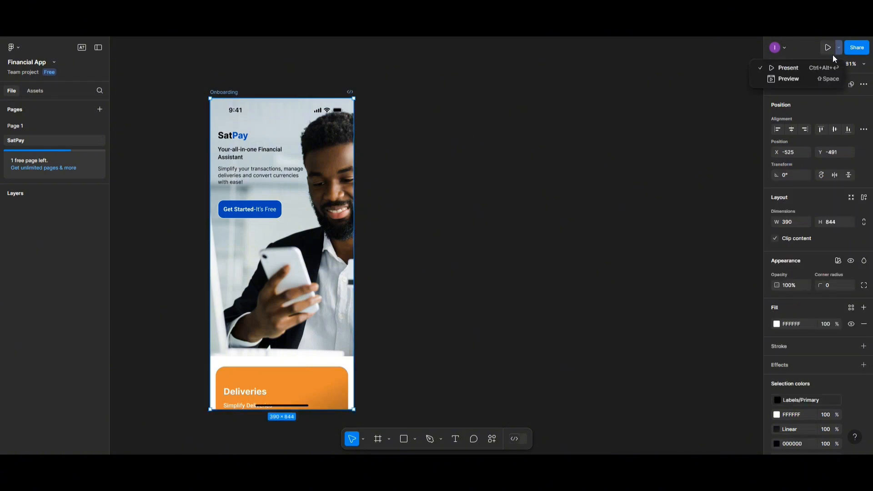
click(809, 78)
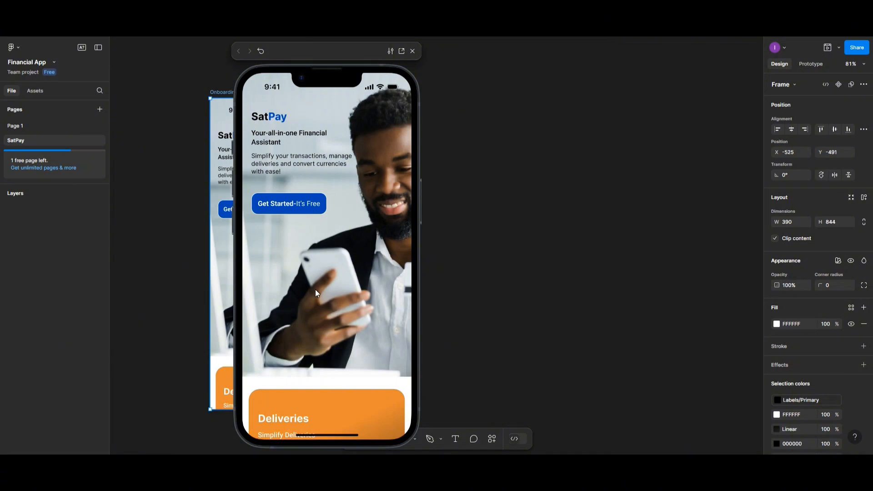
click(413, 51)
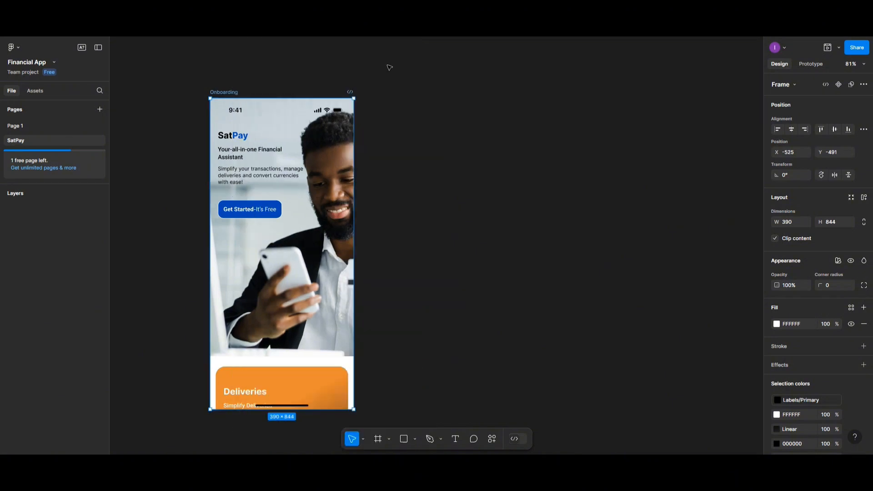
Change the nested content frame's prototype scroll position to Scroll with parent and select the Onboarding frame
click(812, 64)
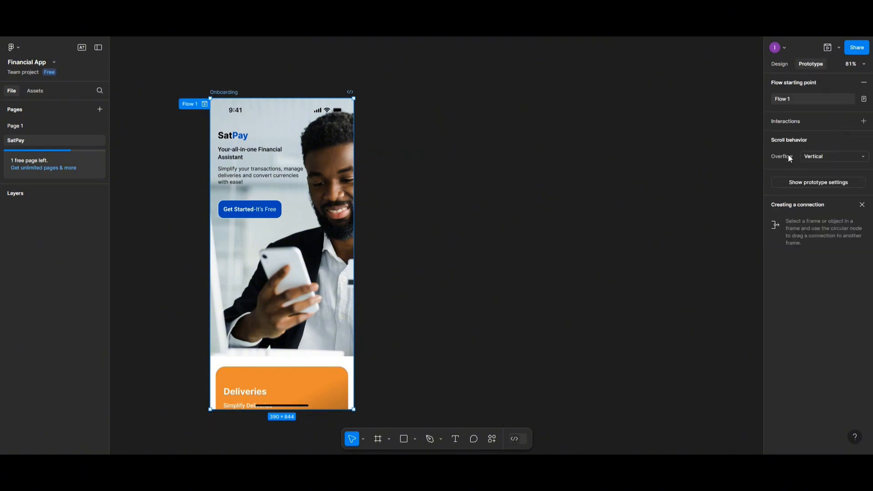
click(290, 128)
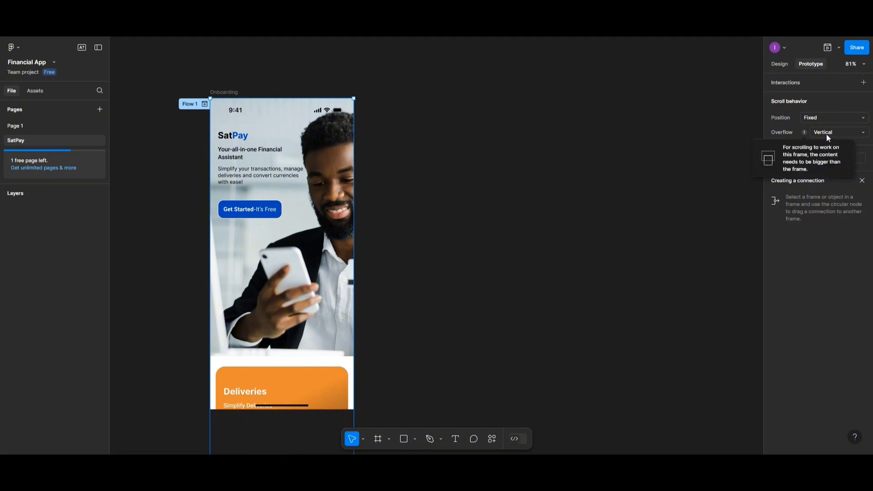
click(823, 117)
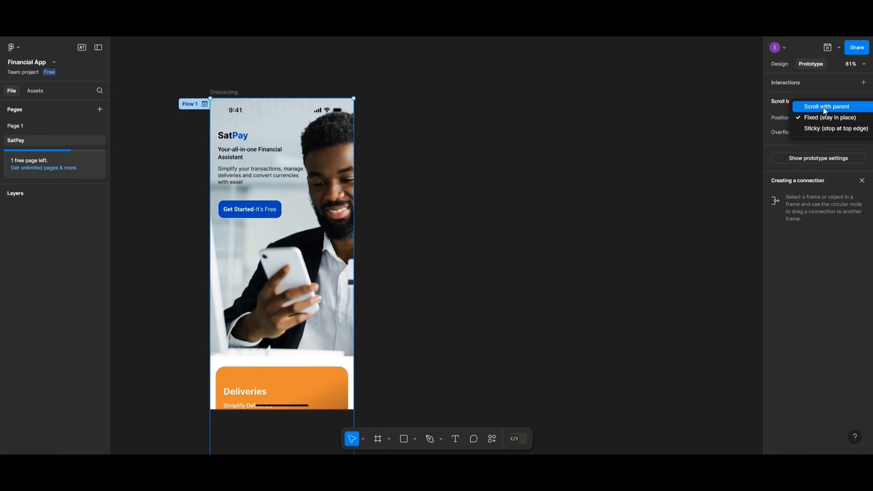
click(824, 108)
click(361, 150)
click(224, 92)
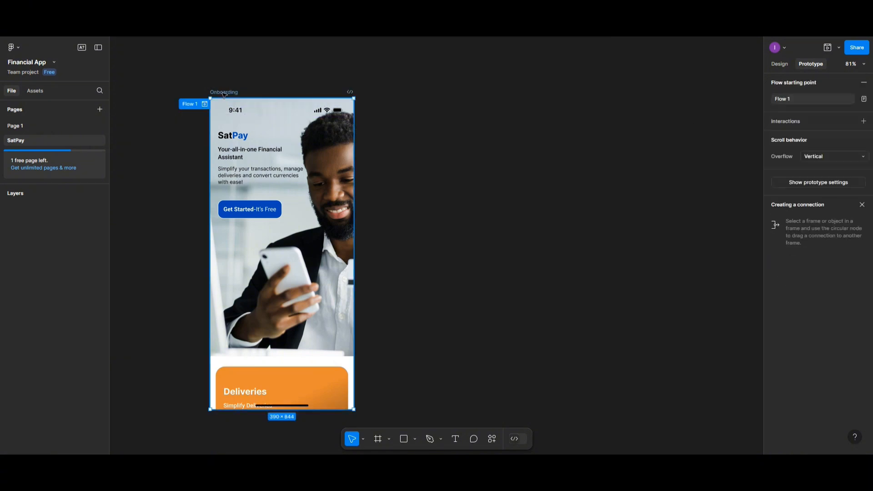
Preview the Onboarding prototype, test its vertical scrolling, and close the preview
click(827, 48)
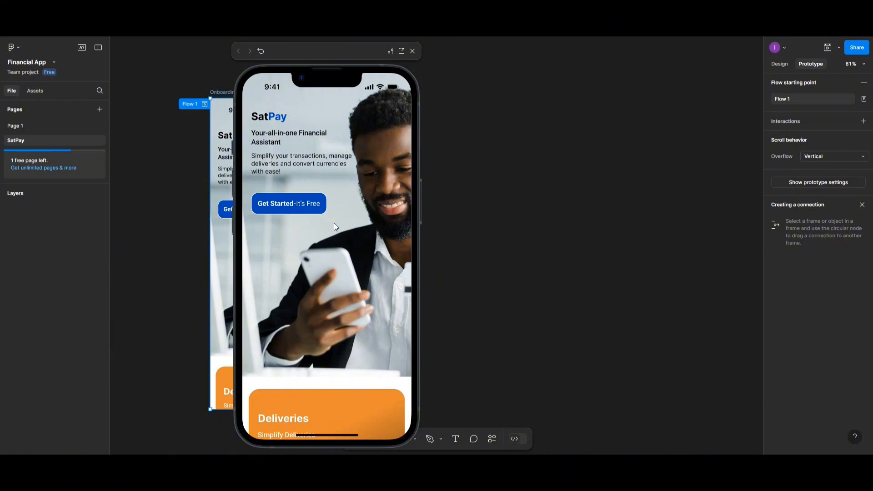
scroll(331, 223, down, 5)
scroll(331, 255, up, 5)
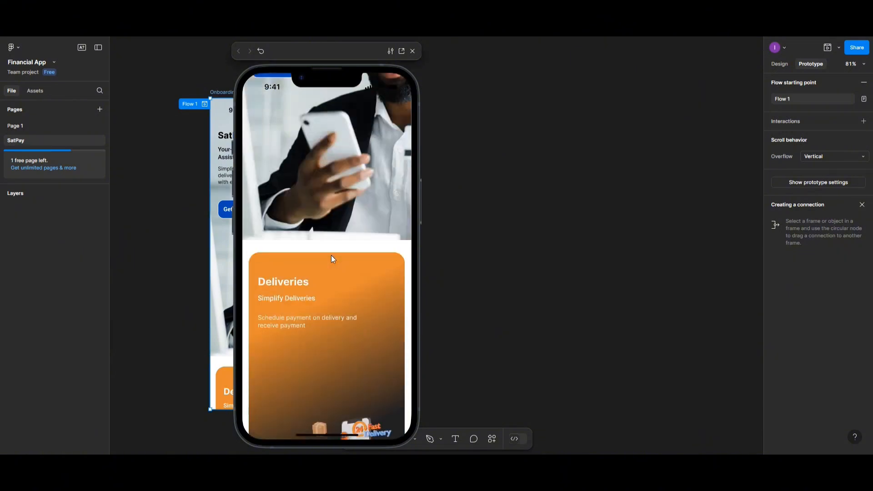
scroll(330, 255, down, 4)
scroll(350, 219, up, 4)
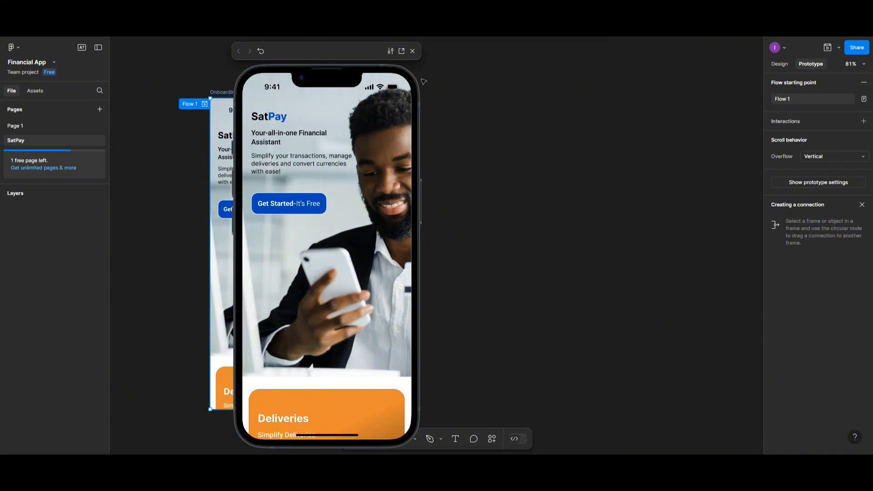
click(413, 51)
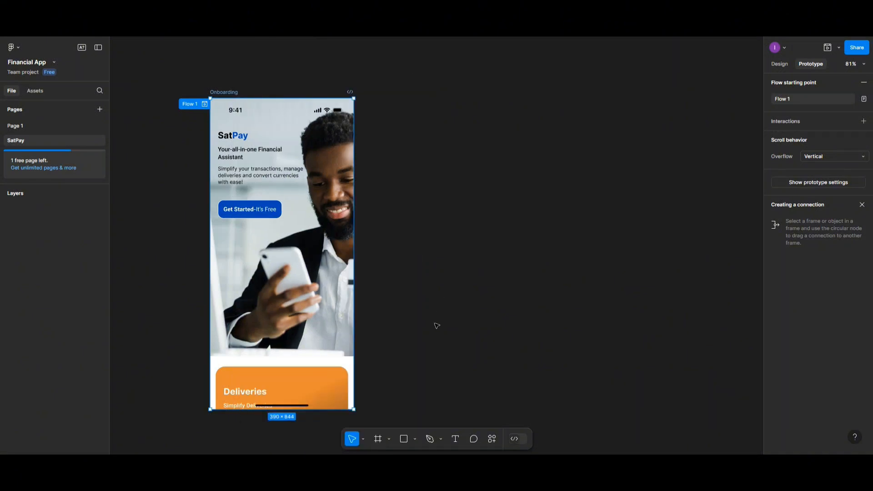
Add an iPhone 13 & 14 frame beside the Onboarding frame and rename it Sign up-Screen1
click(378, 439)
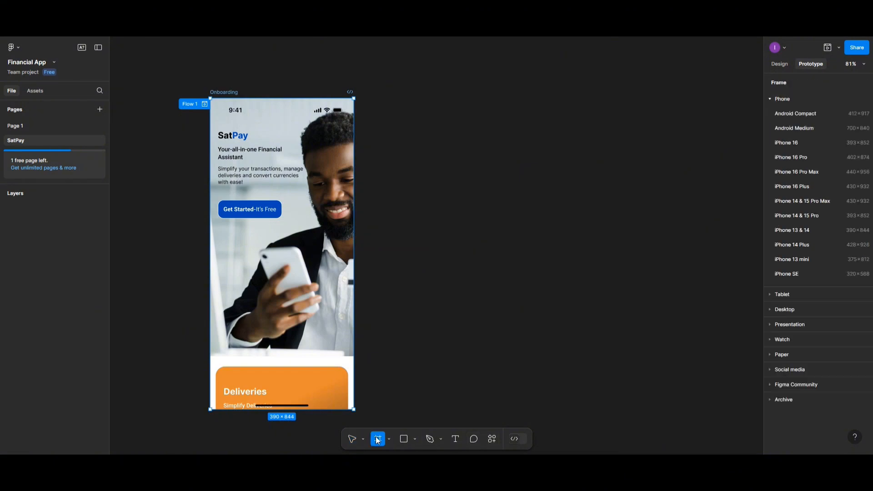
click(793, 230)
drag(403, 84, 431, 93)
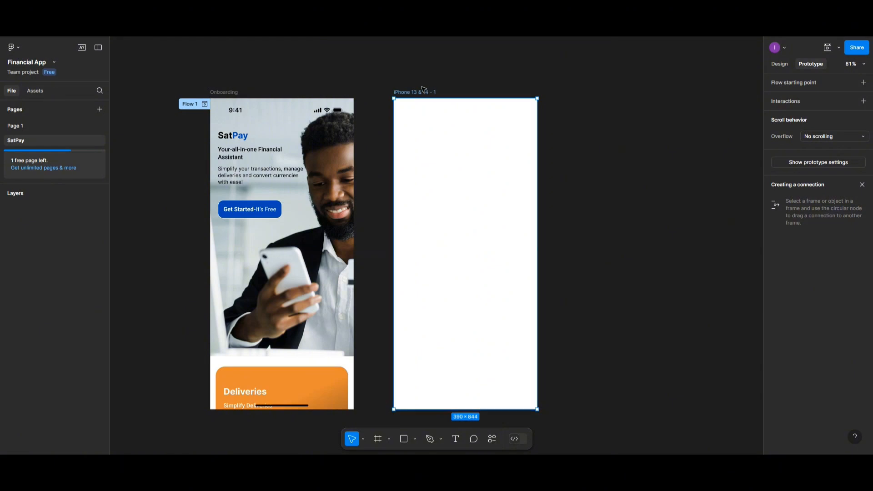
double_click(424, 93)
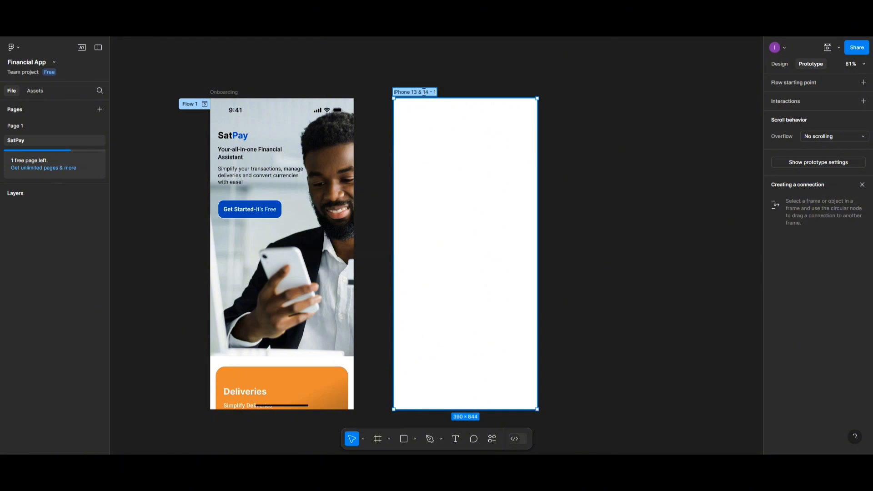
text(Sign)
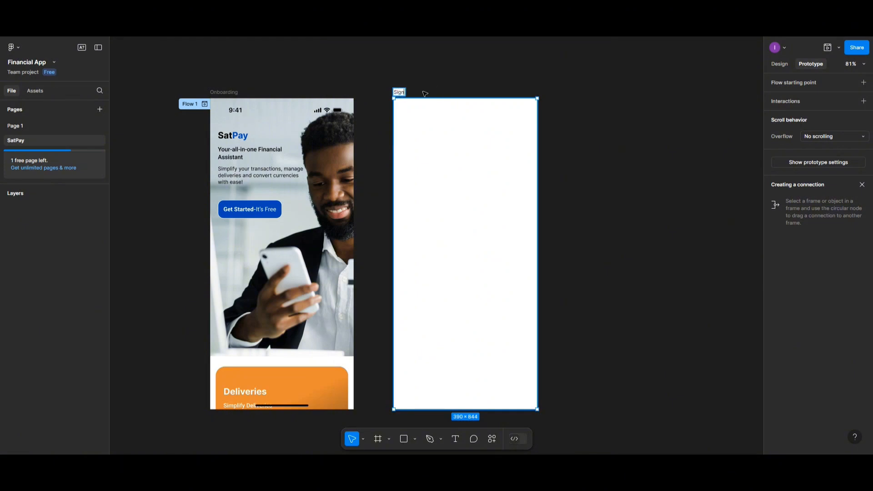
text( up-Screen1)
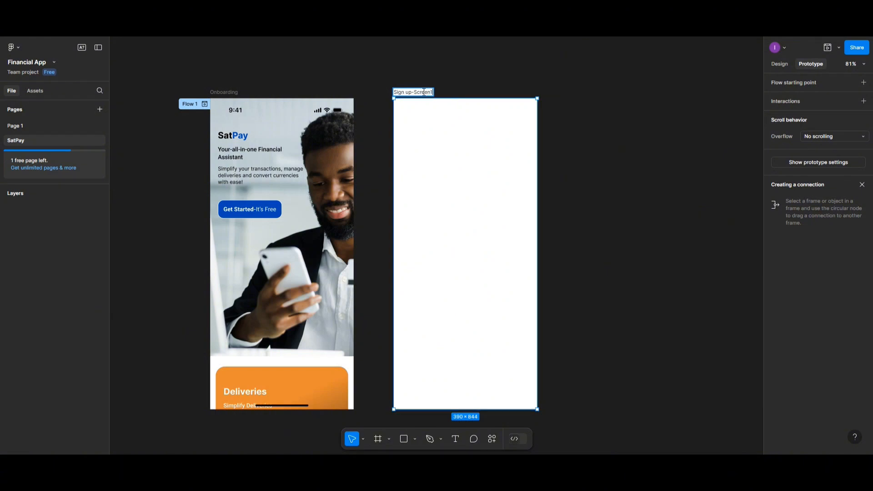
click(591, 164)
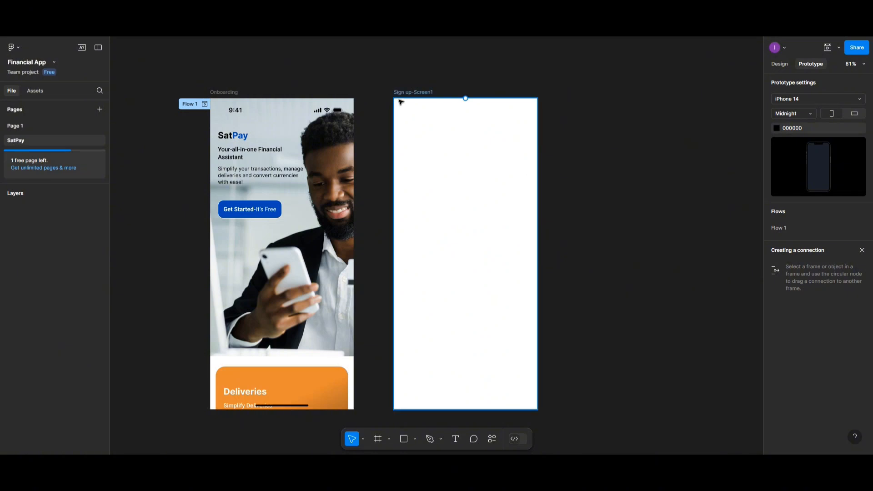
Duplicate the Sign up-Screen1 frame to the right of the original and set the copy's height to 1000
drag(408, 94, 572, 93)
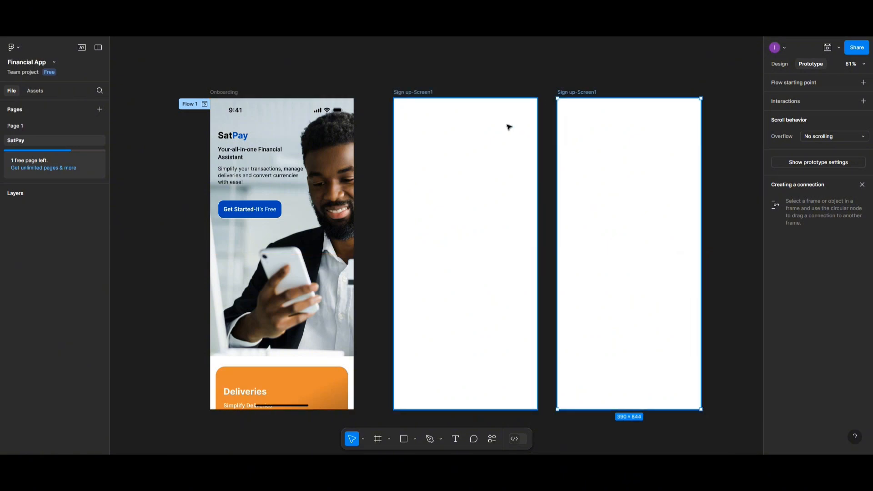
scroll(509, 128, right, 5)
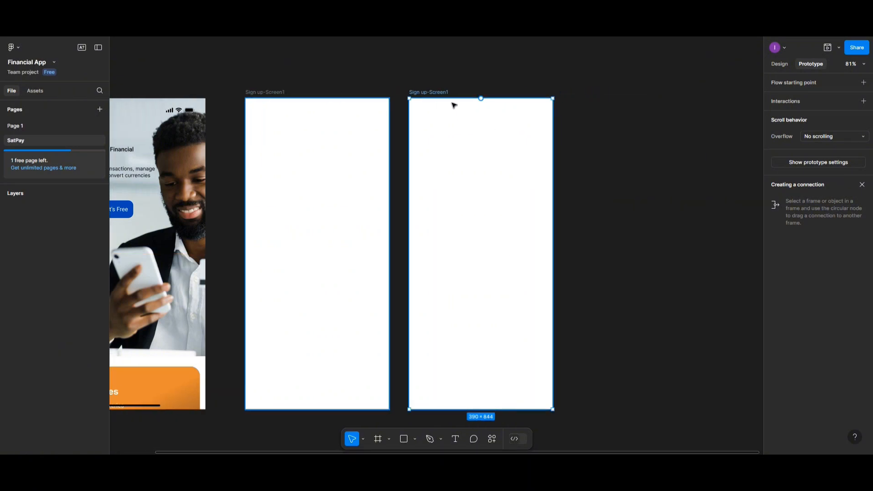
click(775, 63)
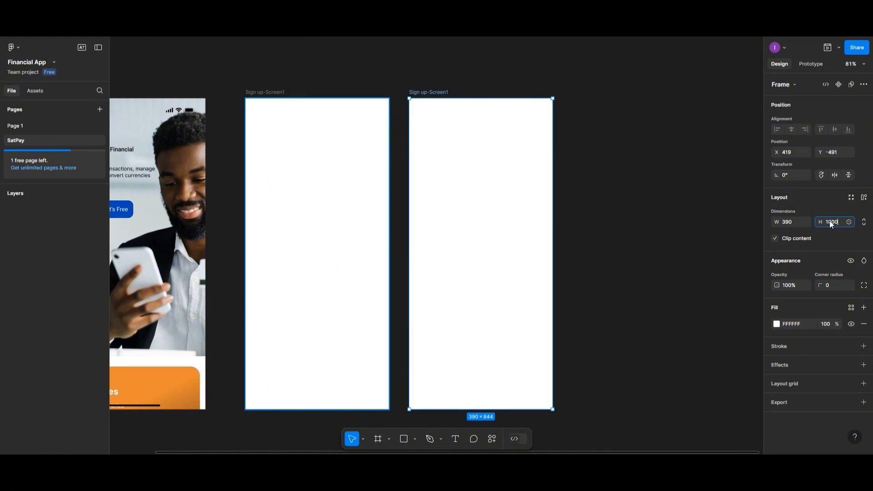
key(Return)
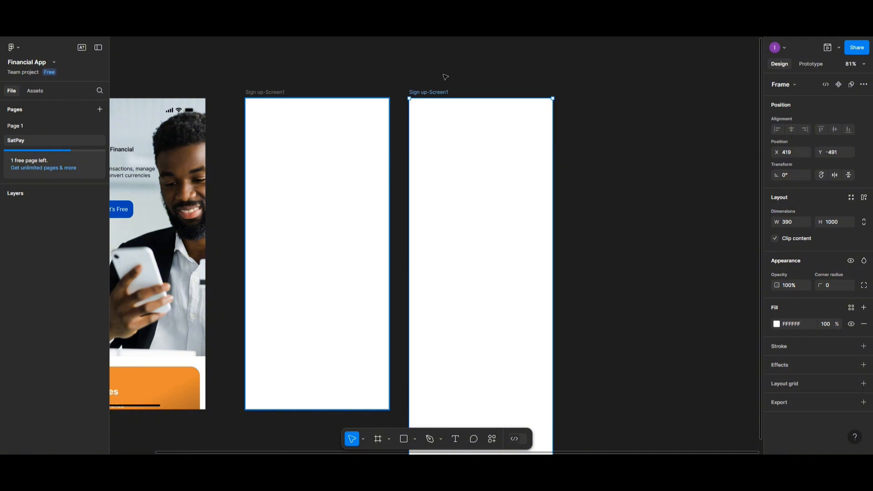
Rename the taller duplicated frame as Sign up-Screen1-Content
double_click(441, 92)
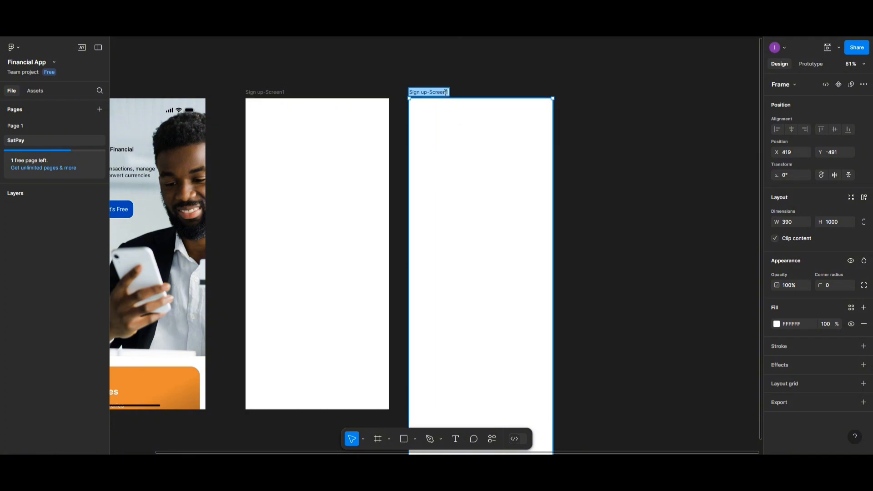
click(447, 92)
key(BackSpace)
text(-)
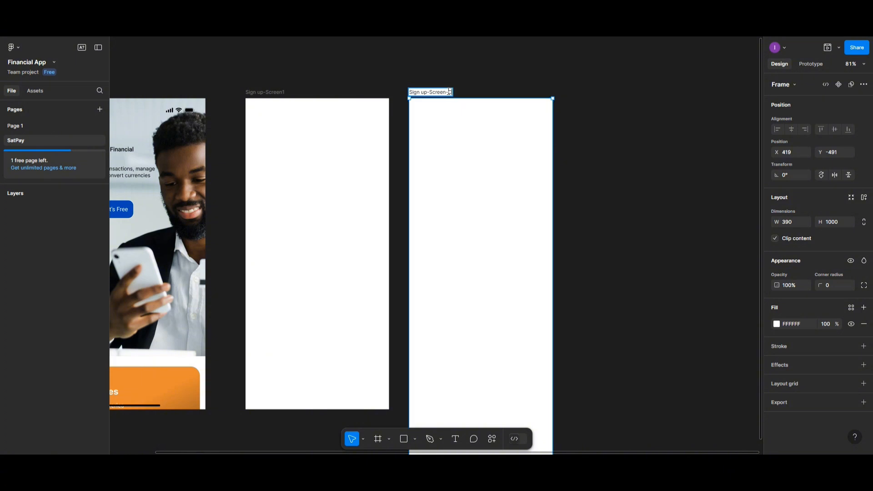
text(CONTENMTS)
key(BackSpace)
key(BackSpace)
key(BackSpace)
key(BackSpace)
key(BackSpace)
key(BackSpace)
key(BackSpace)
key(BackSpace)
key(BackSpace)
text(CoNY)
key(BackSpace)
text(TENT)
key(BackSpace)
key(BackSpace)
key(BackSpace)
key(BackSpace)
key(BackSpace)
key(BackSpace)
key(BackSpace)
key(BackSpace)
text(1-Content)
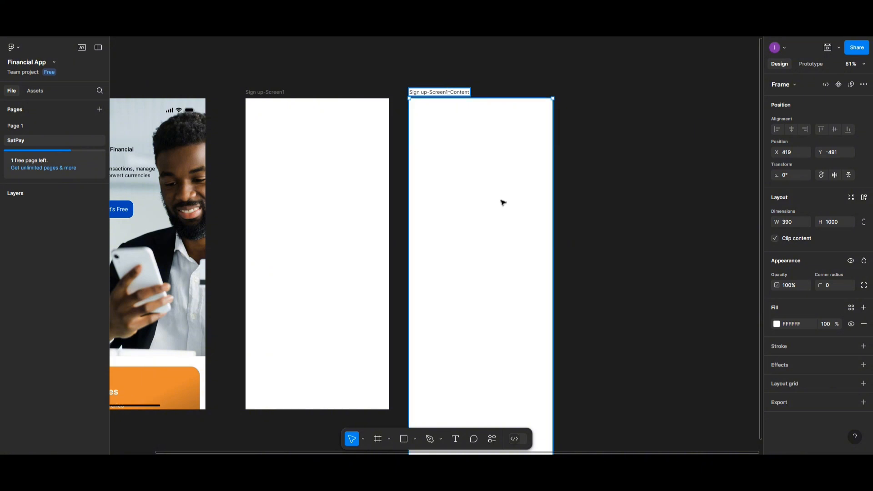
key(Return)
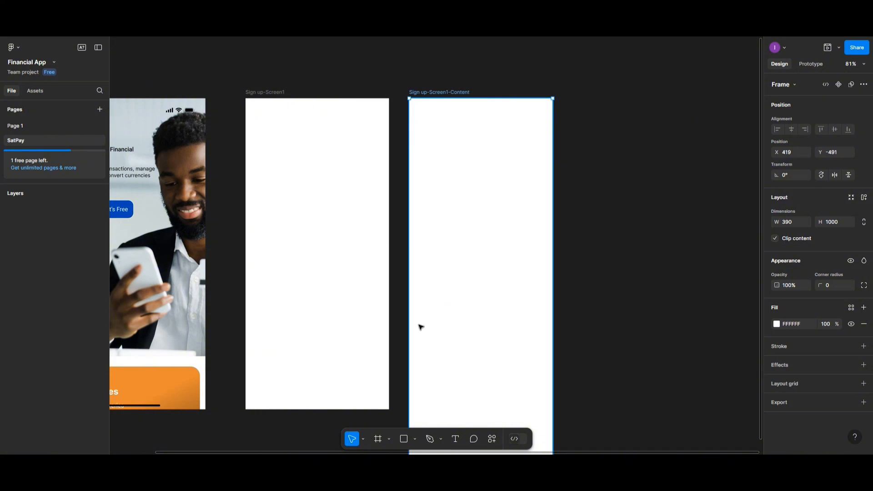
Apply the 4-column-count layout grid style to the Sign up-Screen1-Content frame
scroll(421, 326, up, 2)
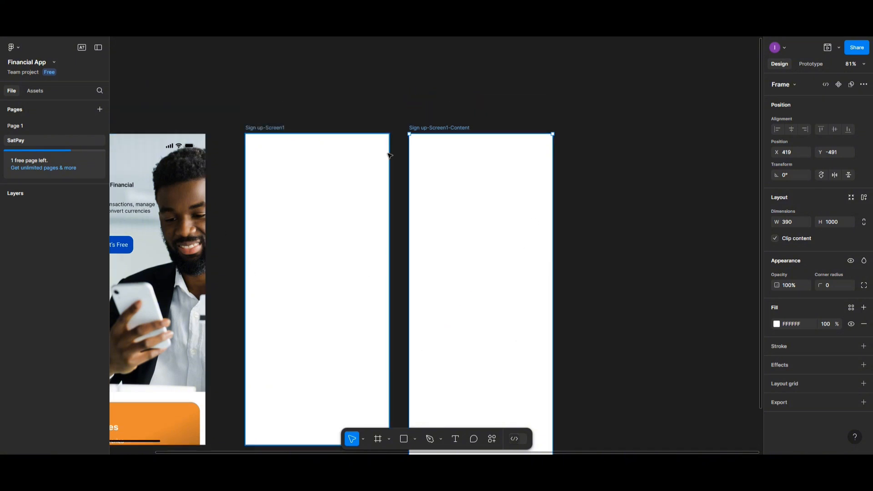
click(851, 307)
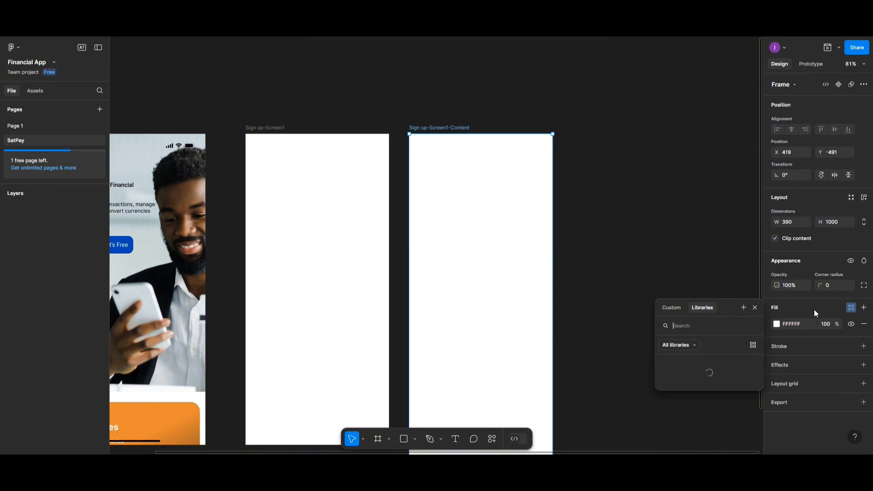
click(755, 308)
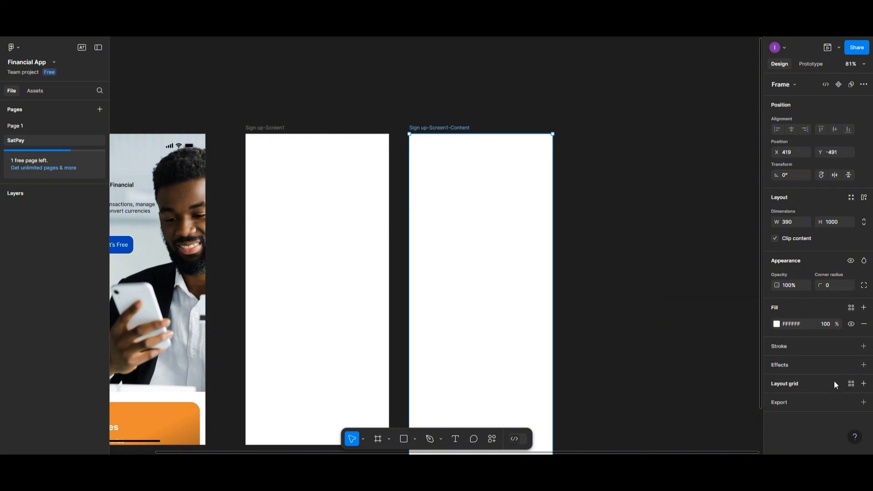
click(852, 384)
click(811, 328)
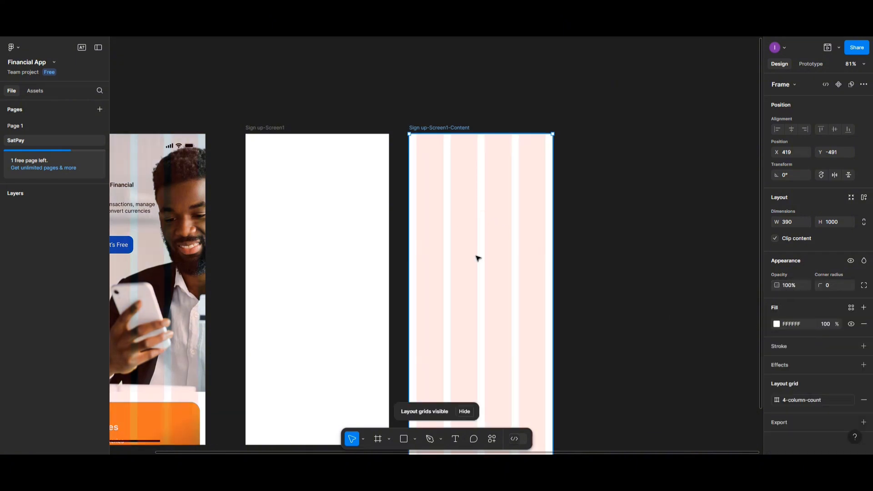
Add a text layer reading "Sign Up" inside the Sign up-Screen1-Content frame
click(455, 440)
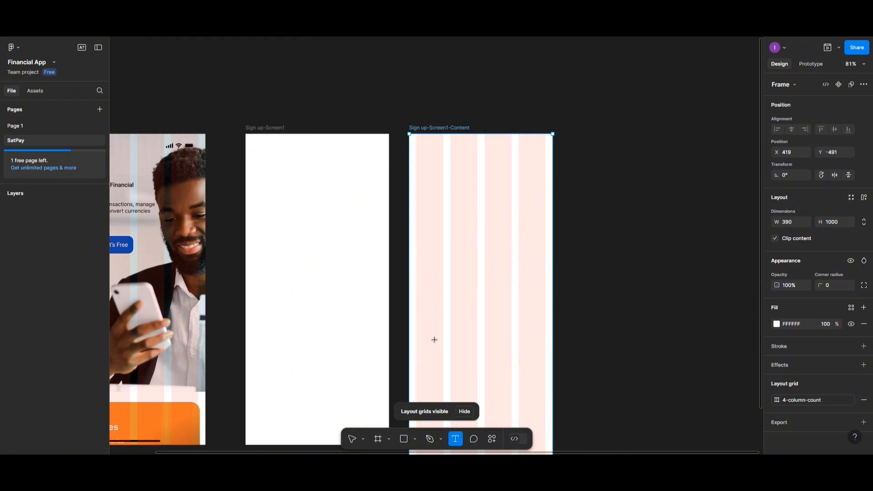
click(438, 247)
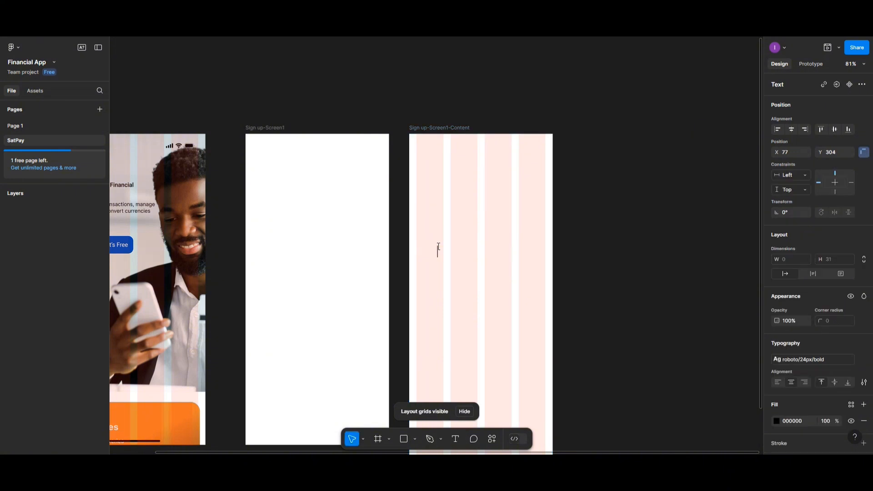
text(Sign)
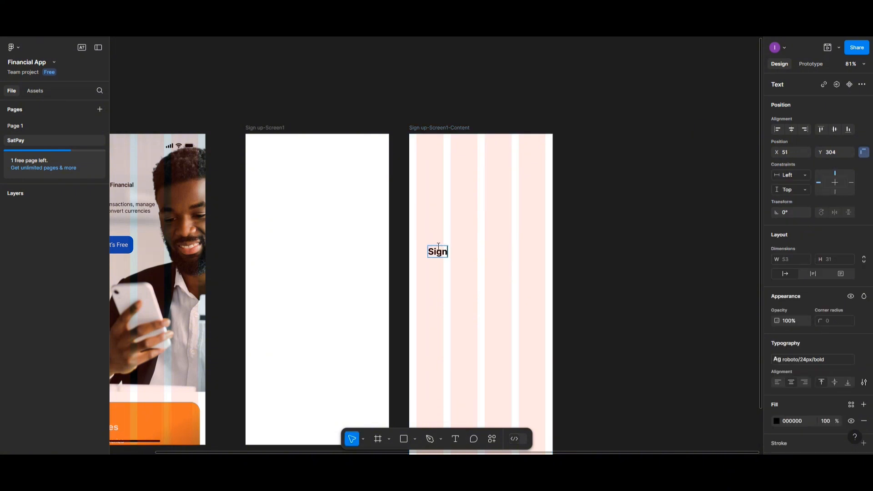
text( Up)
key(Escape)
Apply the roboto/16px bold text style to the Sign Up heading and move it to about X 20, Y 77
scroll(841, 340, down, 3)
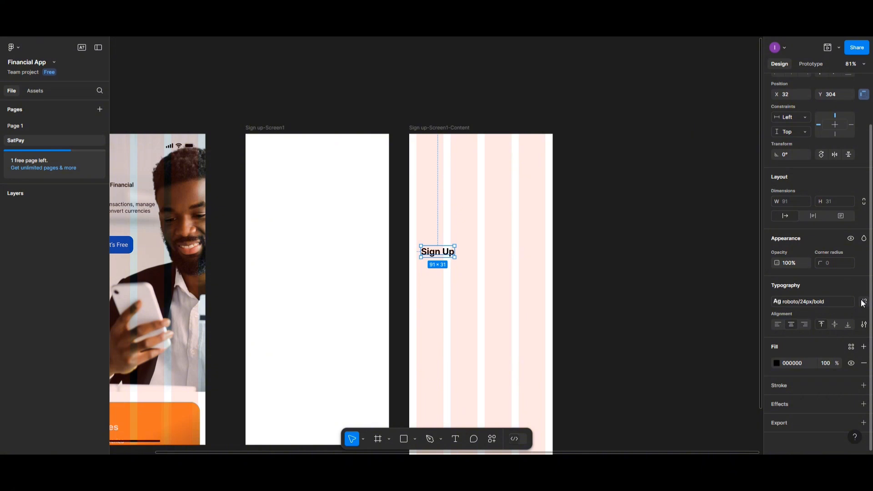
click(862, 303)
click(861, 291)
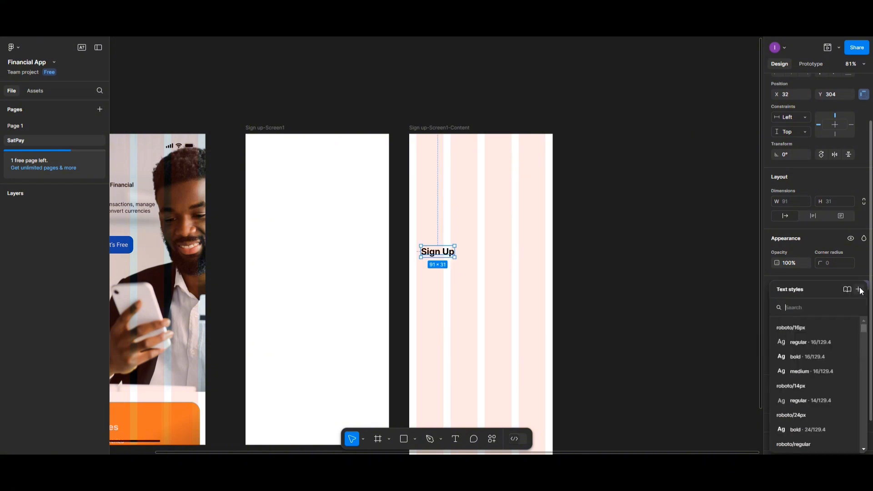
click(810, 358)
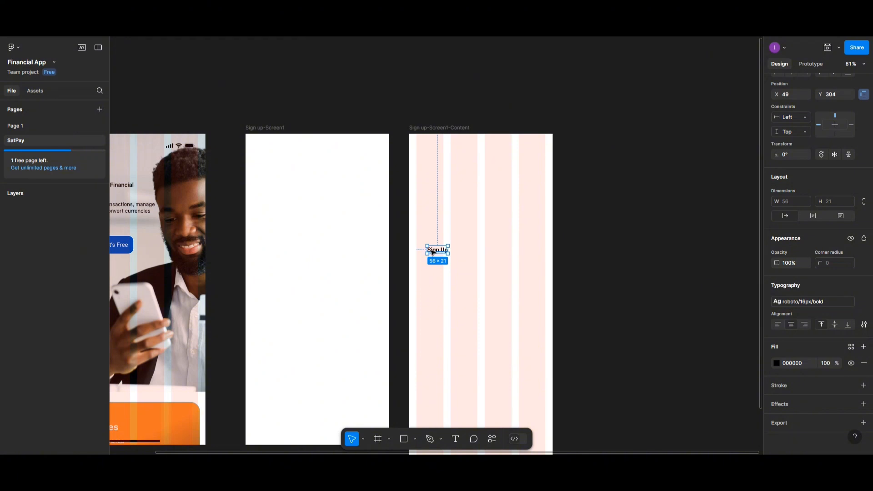
drag(431, 252, 424, 168)
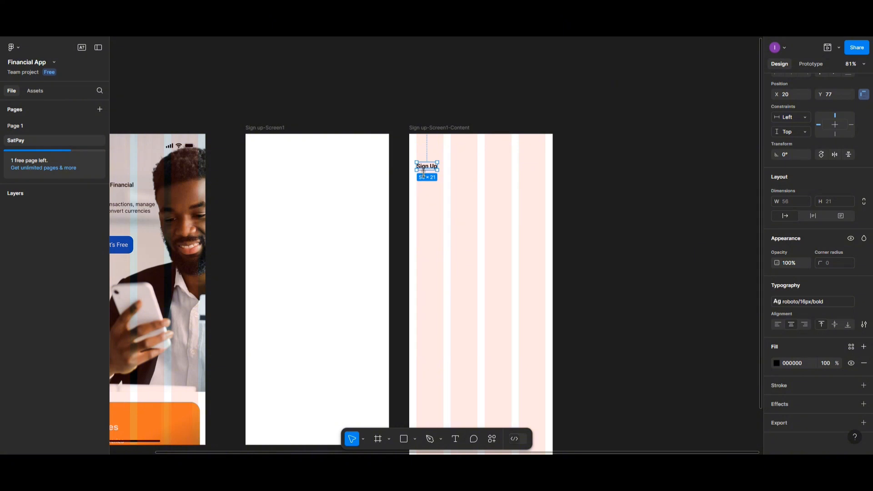
Add the text "create an account to get started" and place it directly beneath the Sign Up heading, aligned with its left edge
click(455, 438)
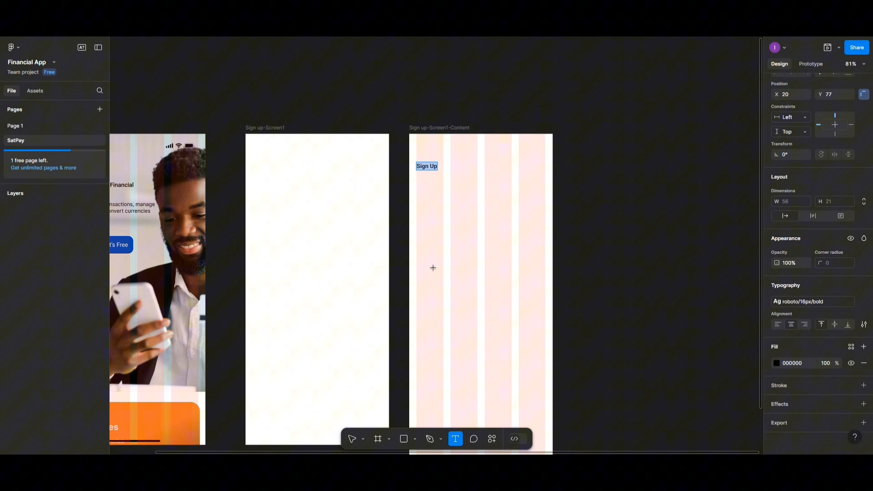
click(424, 176)
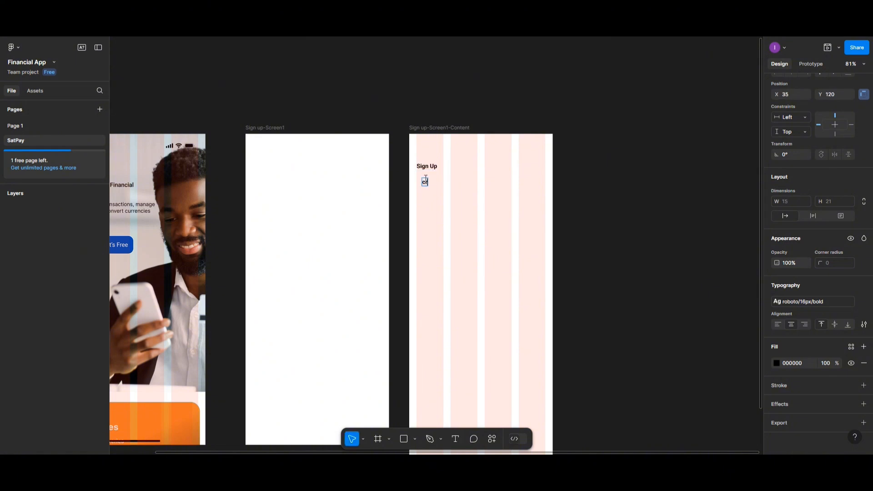
text(create)
text( an acco)
text(unt)
text( to get s)
text(tarted)
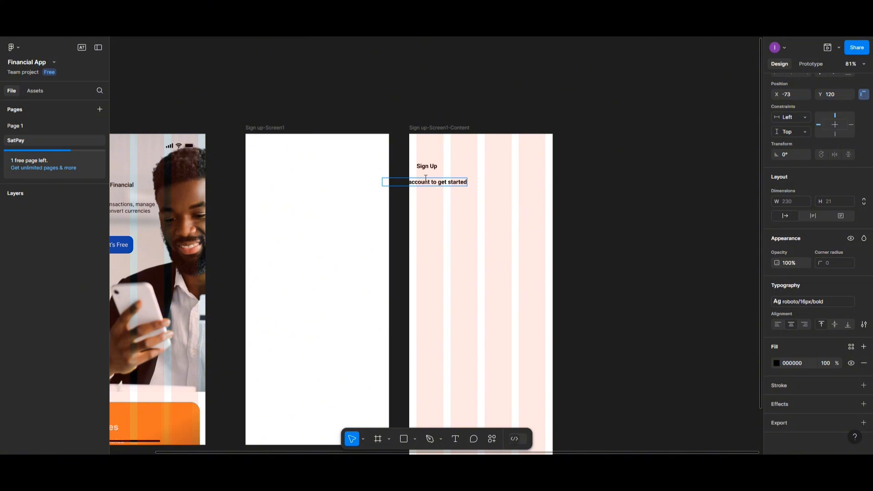
key(Escape)
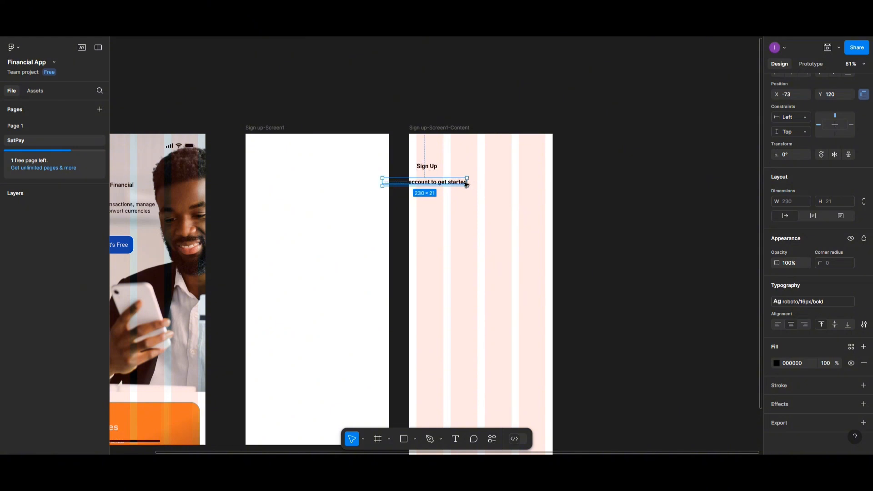
drag(465, 185, 500, 176)
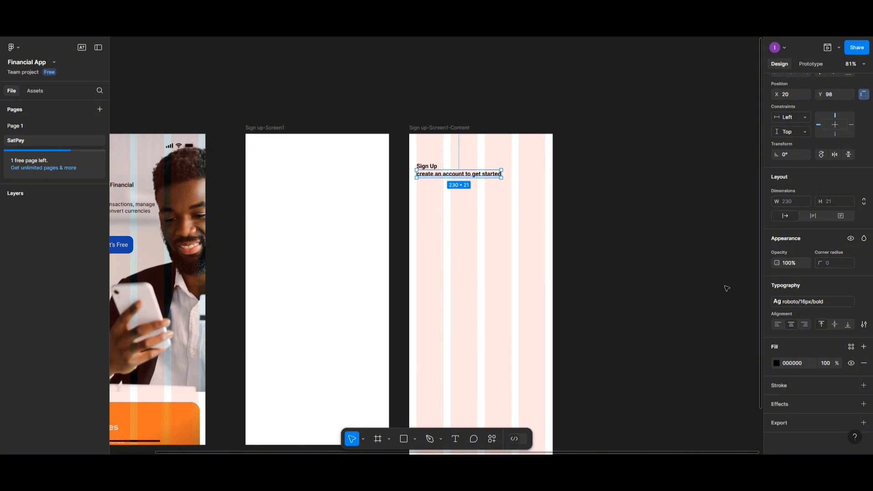
Apply the roboto/14px regular text style to the subtitle and reposition it at about X 20, Y 105
click(863, 302)
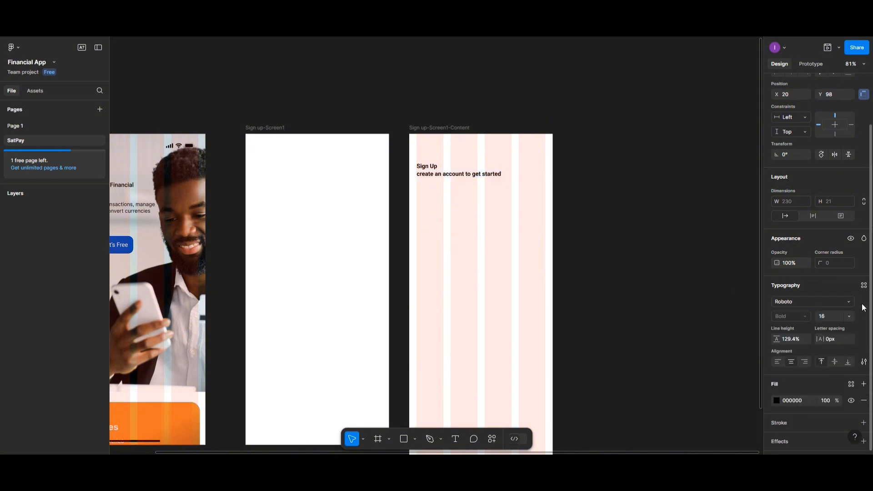
click(863, 286)
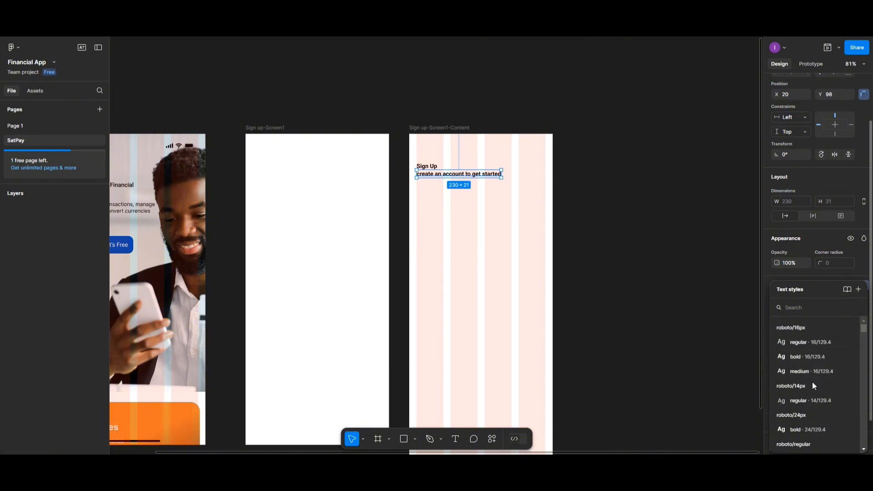
click(809, 397)
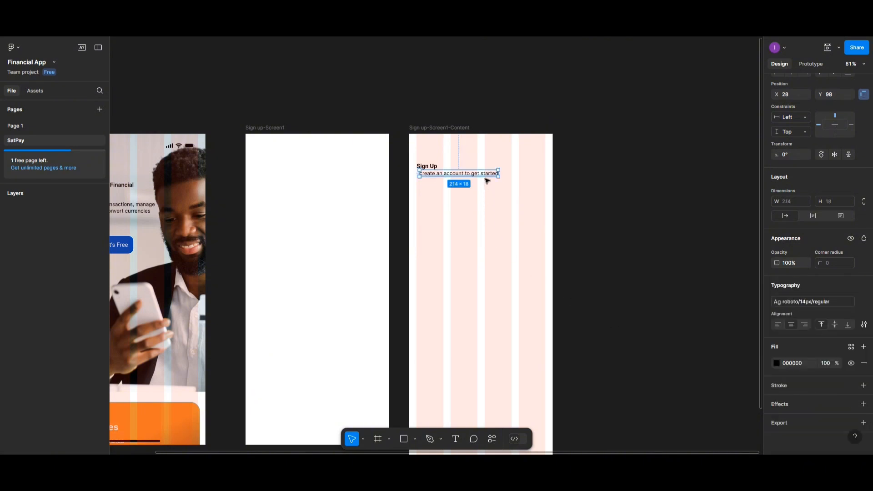
drag(484, 175, 482, 179)
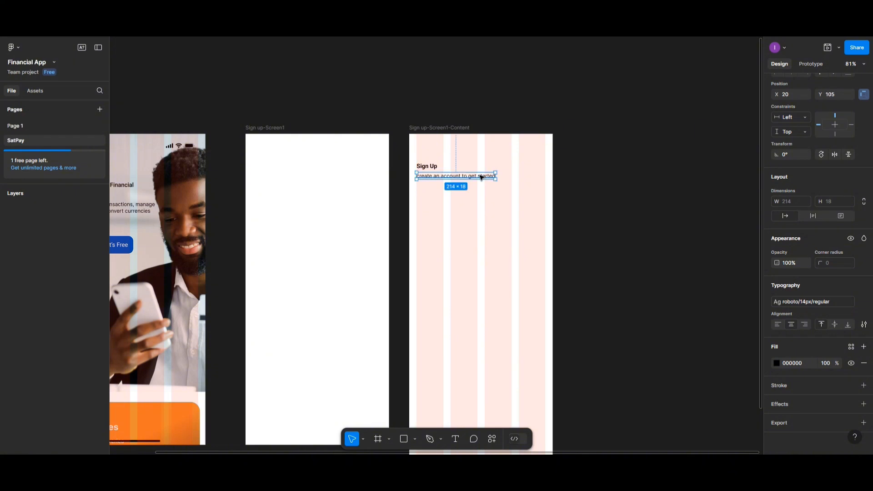
click(454, 235)
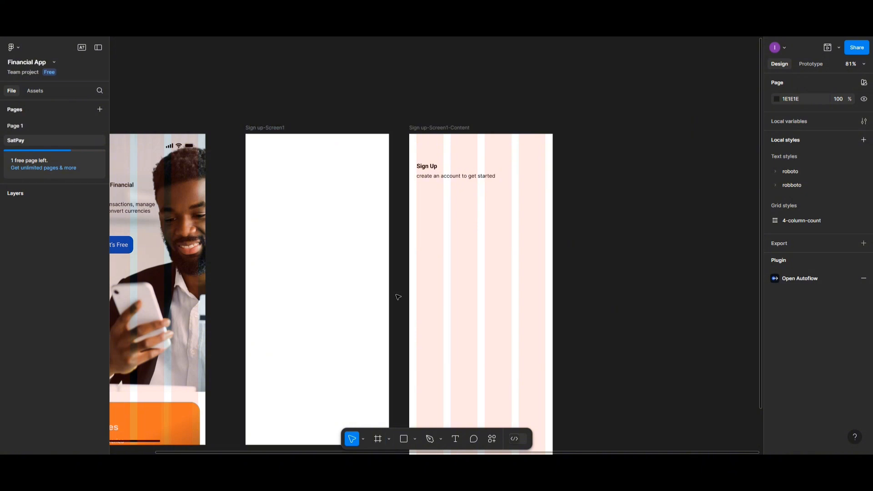
Duplicate the Sign Up heading below the subtitle at about X 20, Y 147 and change the copy's text to "First Name"
click(427, 167)
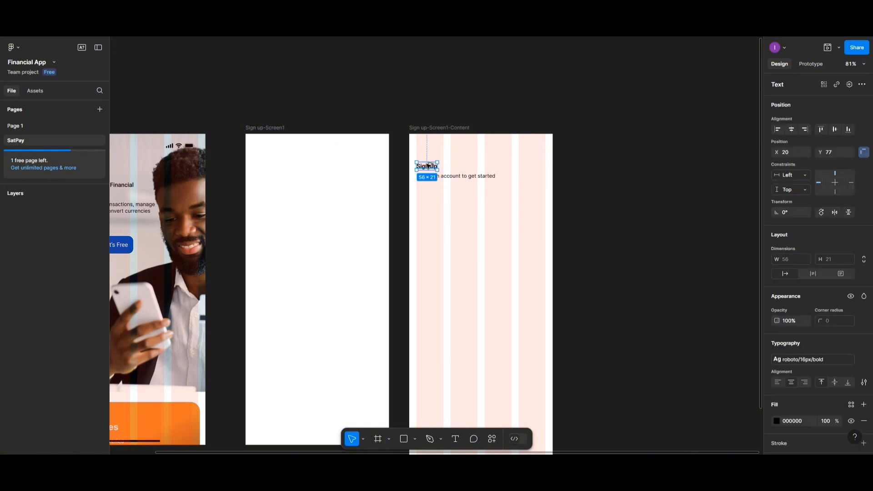
drag(428, 166, 428, 193)
double_click(427, 191)
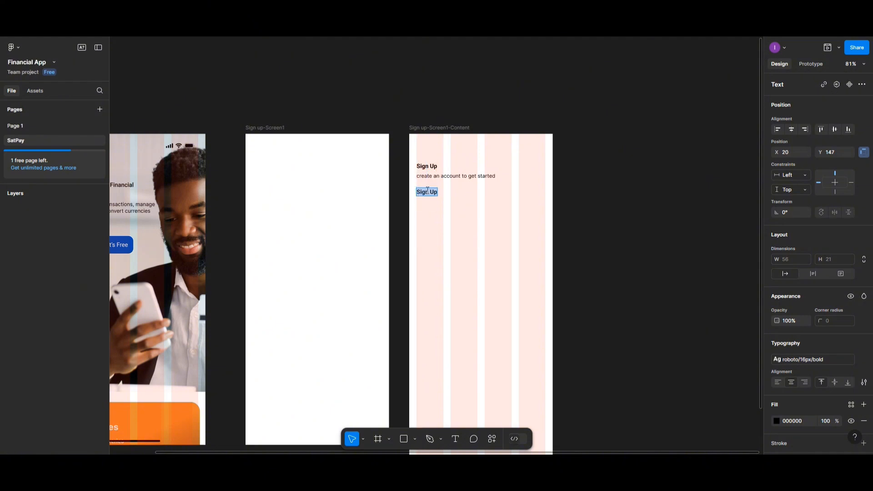
text(Firts)
key(BackSpace)
key(BackSpace)
text(st Name)
key(Escape)
drag(427, 195, 431, 194)
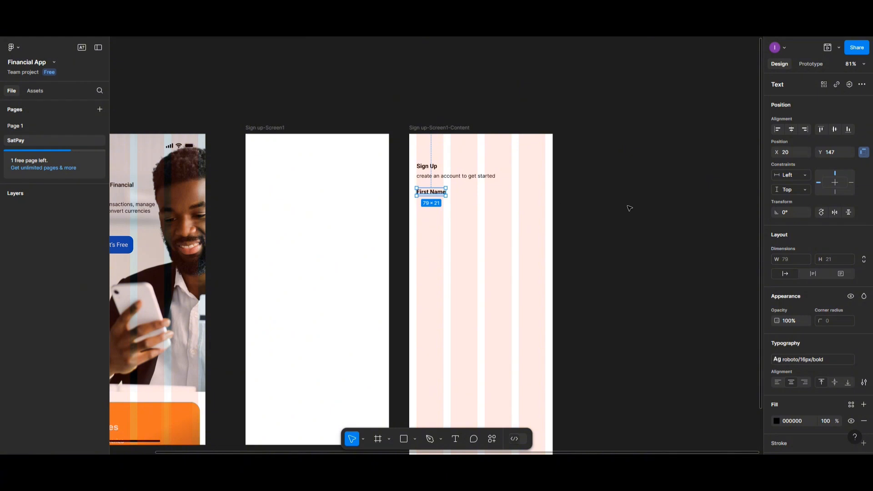
Replace the First Name label's text style with robboto/14px/medium
click(863, 360)
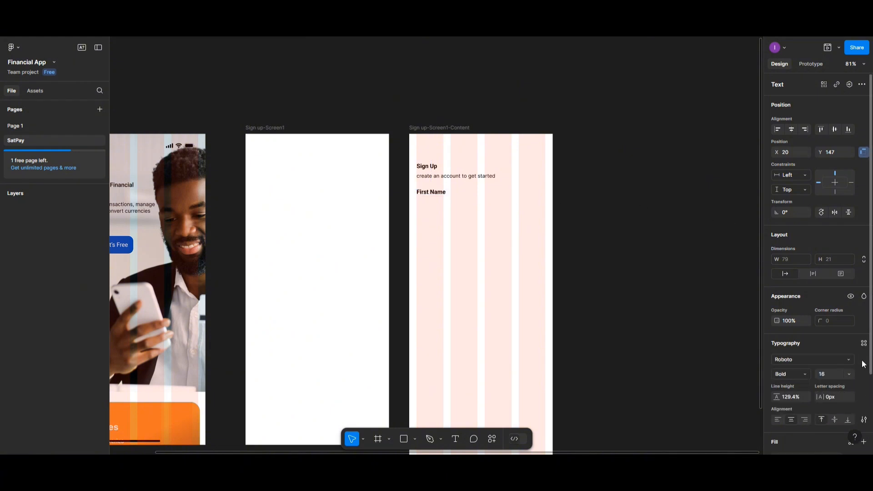
click(862, 344)
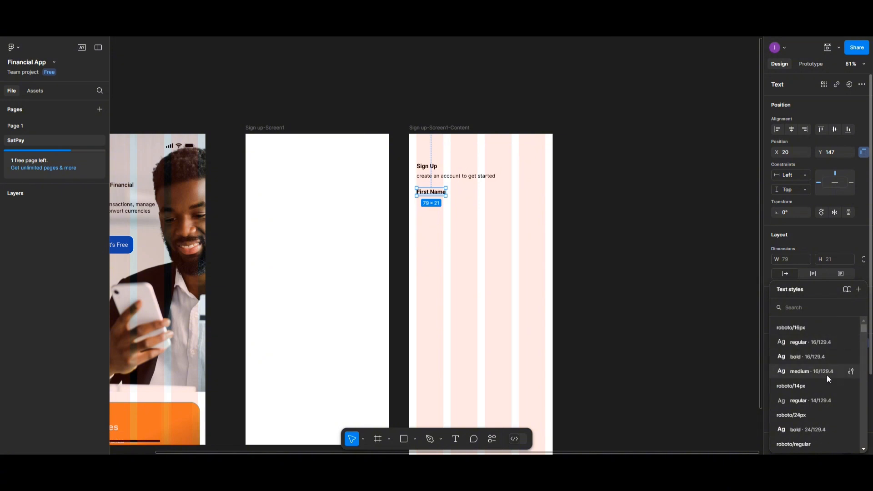
scroll(815, 427, down, 2)
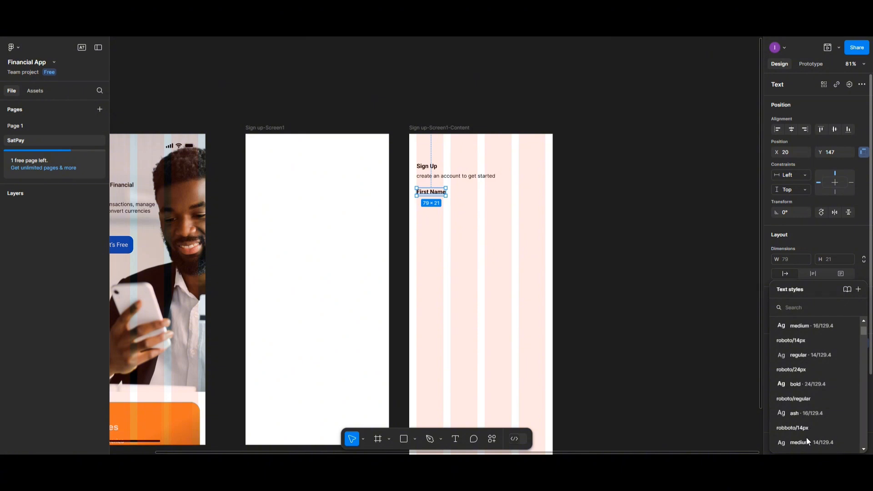
click(806, 439)
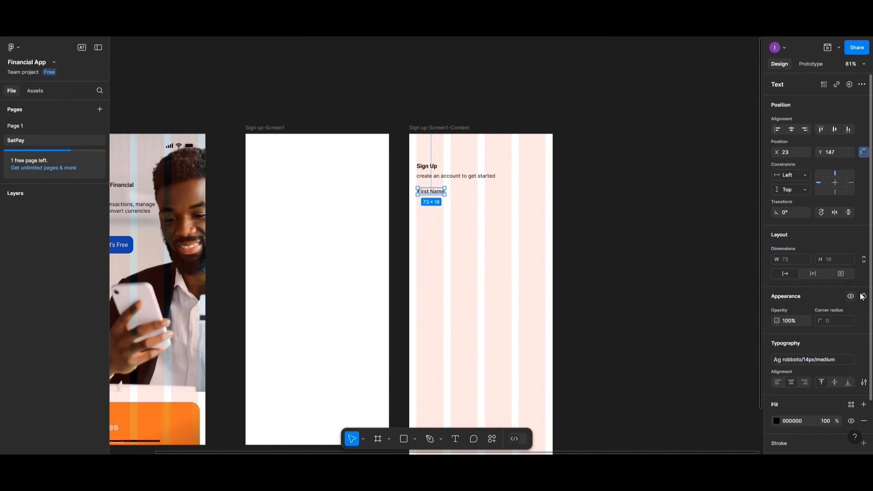
Detach the First Name label from its text style and set its font to Roboto SemiBold
click(863, 360)
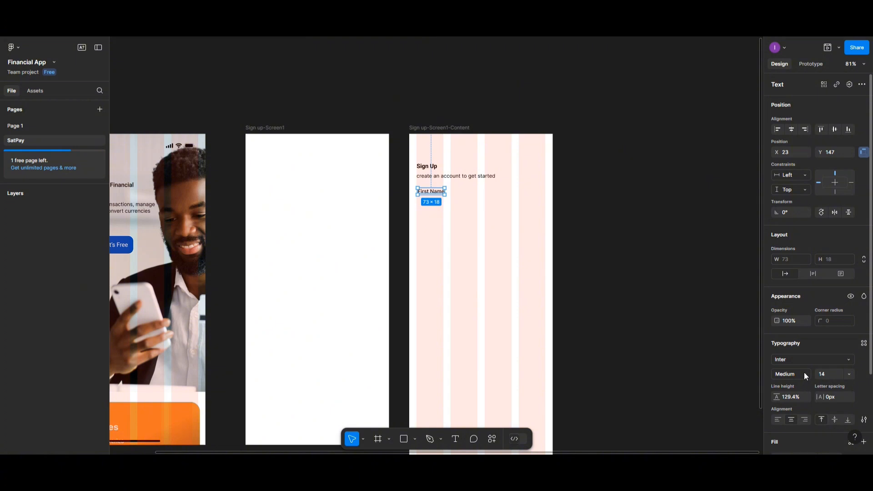
click(803, 372)
click(796, 267)
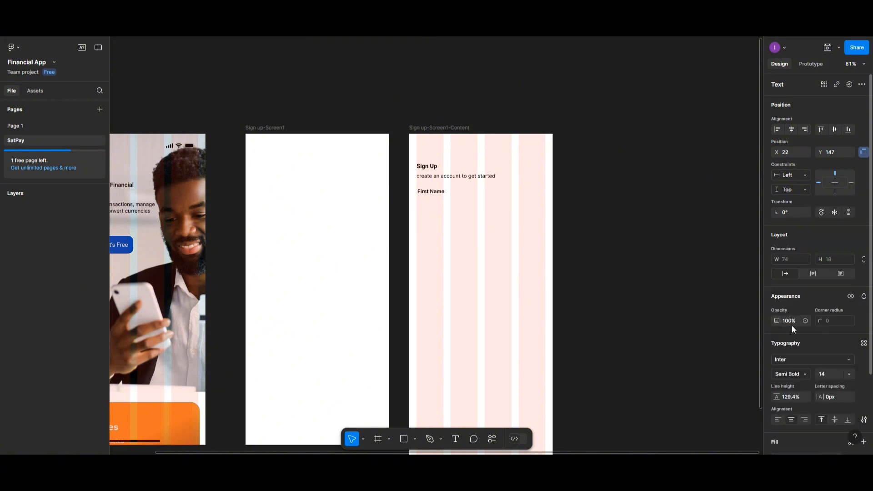
click(811, 360)
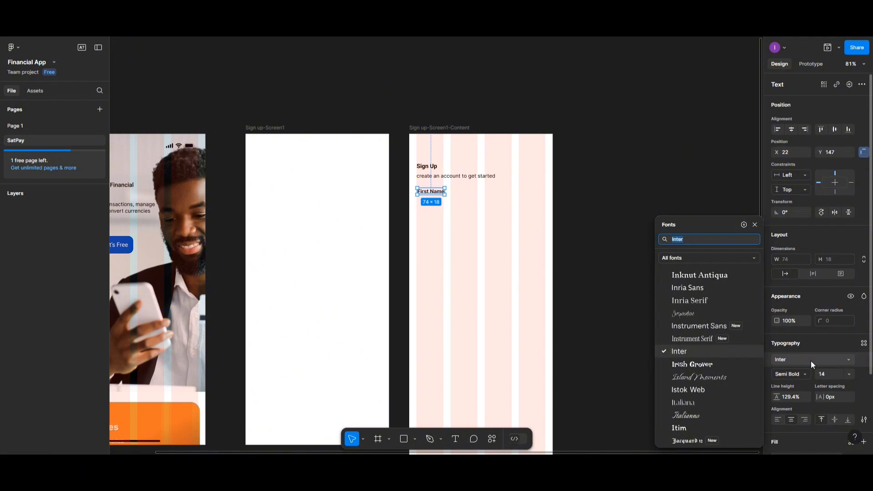
text(rob)
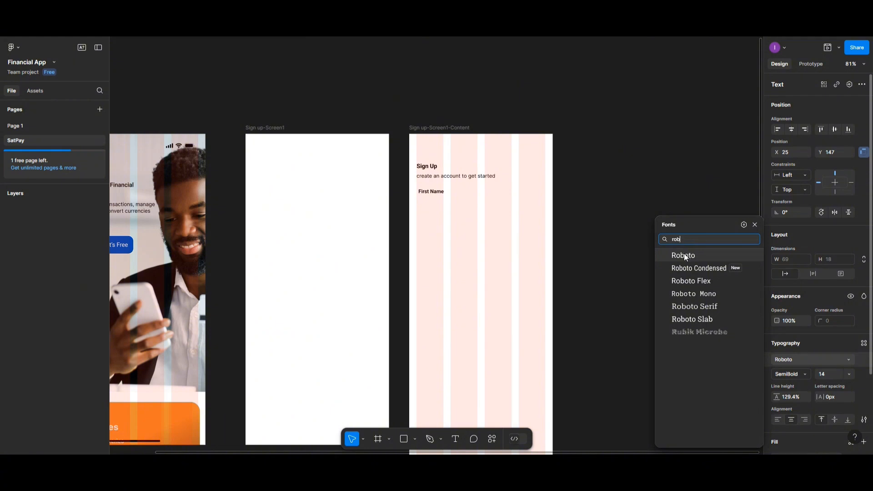
click(684, 255)
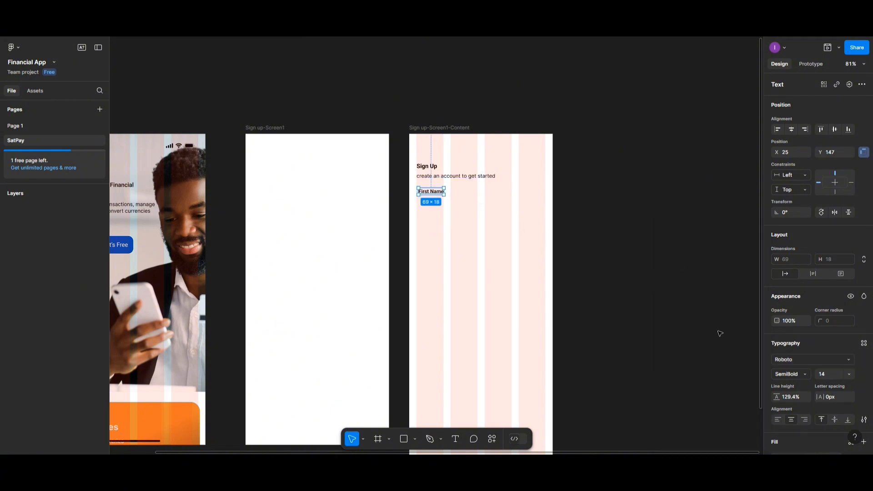
click(452, 232)
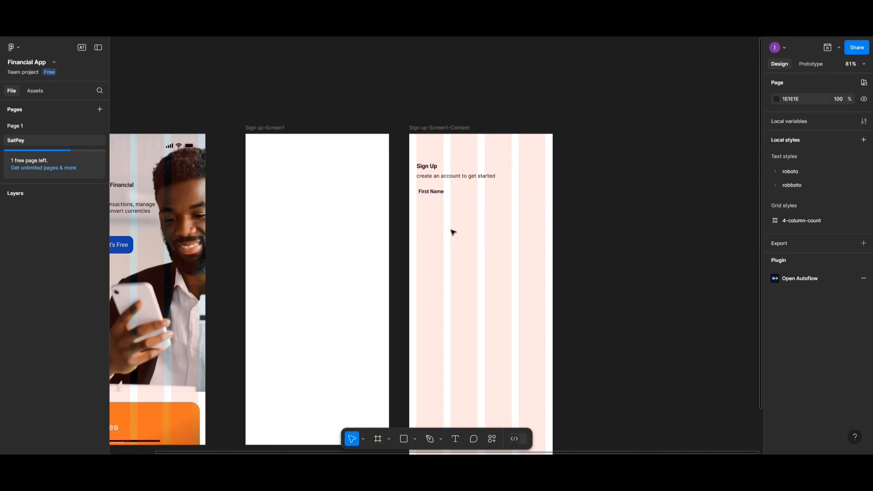
Draw an input-field frame below the First Name label and set its size to 350 × 50
click(378, 439)
drag(422, 220, 539, 245)
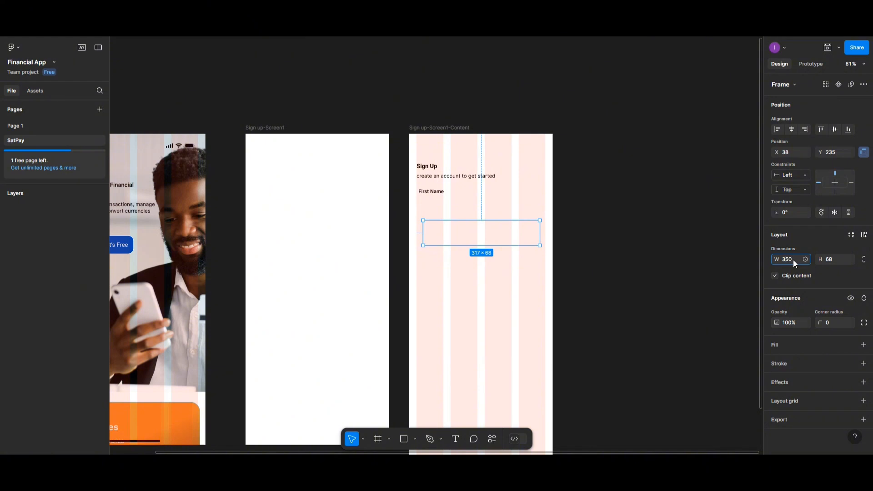
click(832, 258)
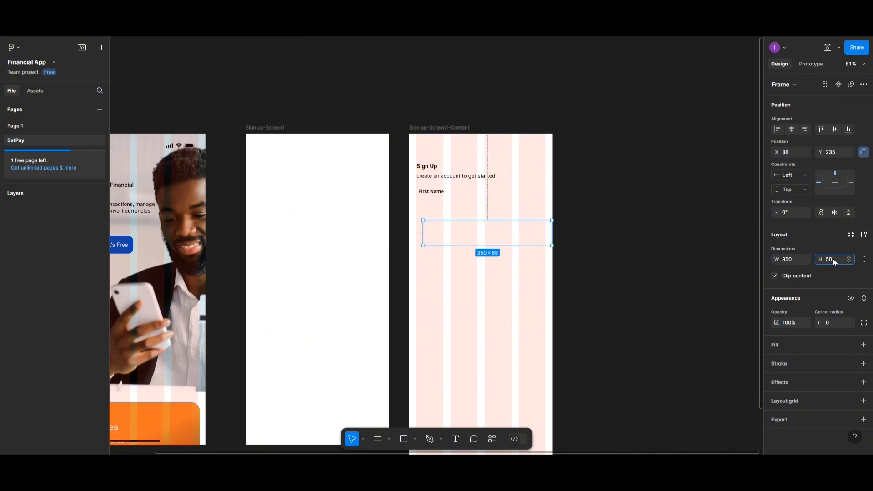
key(Return)
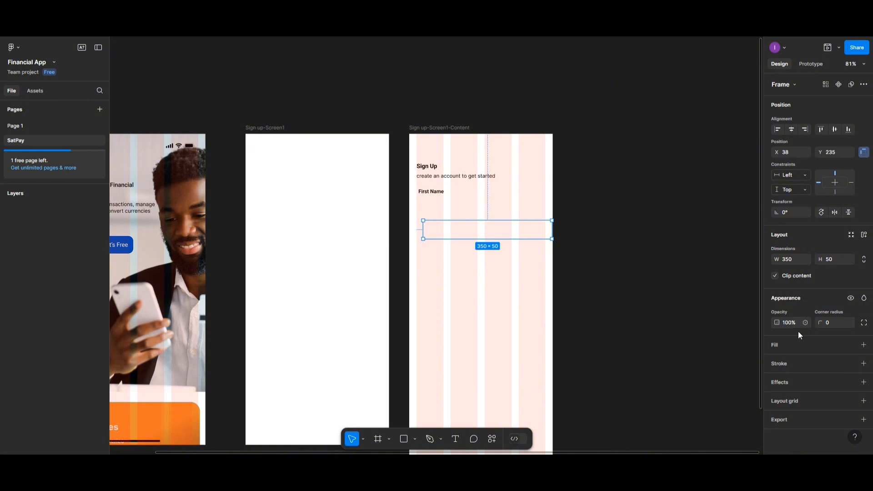
Add a fill to the input-field frame and set it to light grey, about CAC5C5
click(773, 348)
click(776, 361)
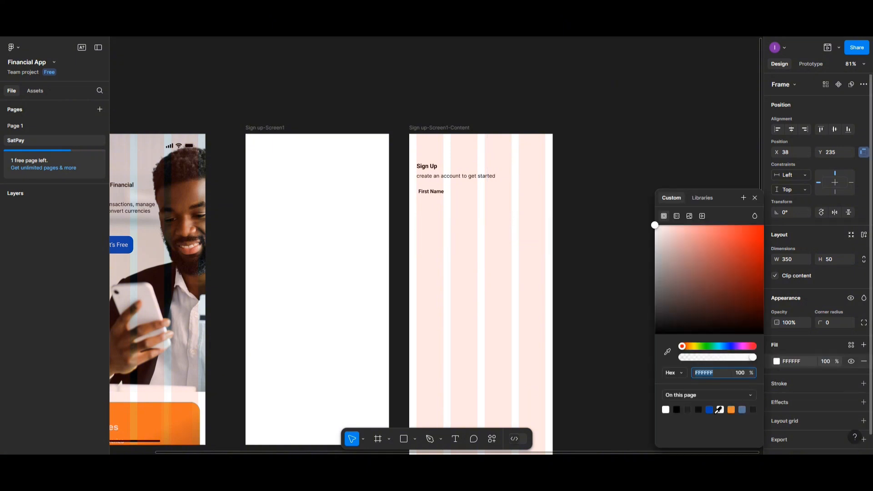
click(687, 408)
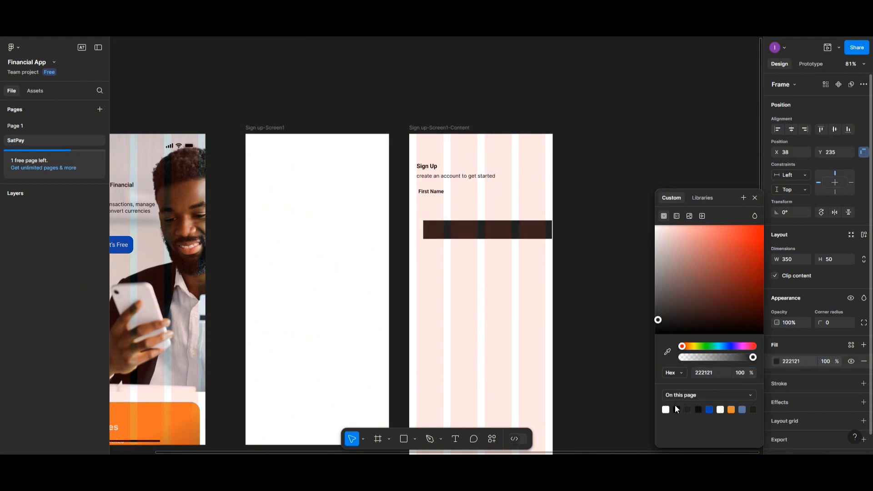
click(665, 407)
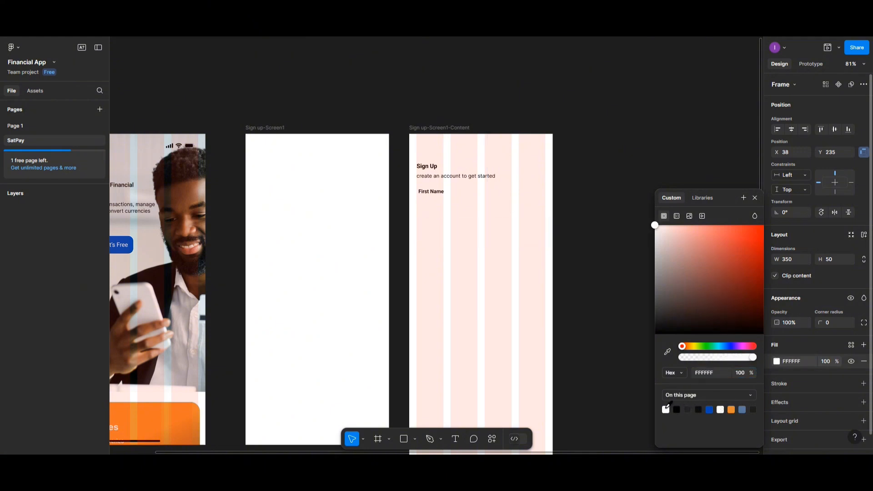
click(718, 373)
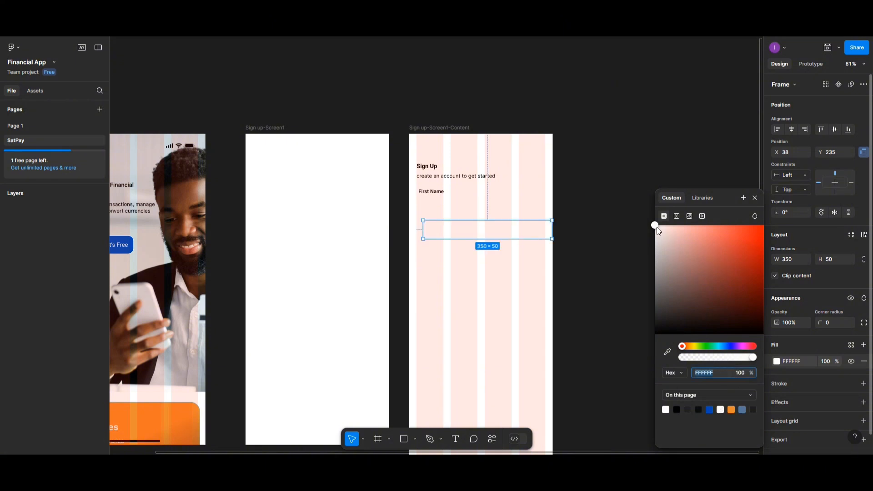
drag(656, 226, 657, 252)
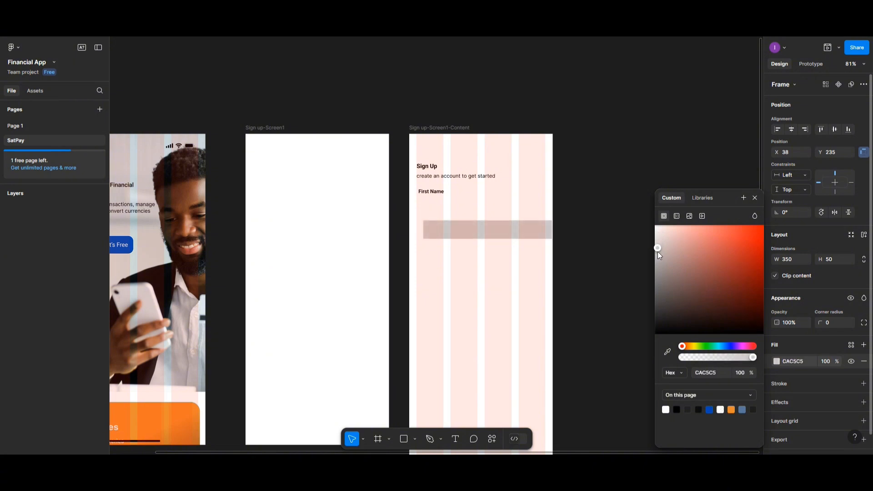
Move the input field to about X 20, Y 202 and give it a corner radius of 25
drag(485, 234, 478, 222)
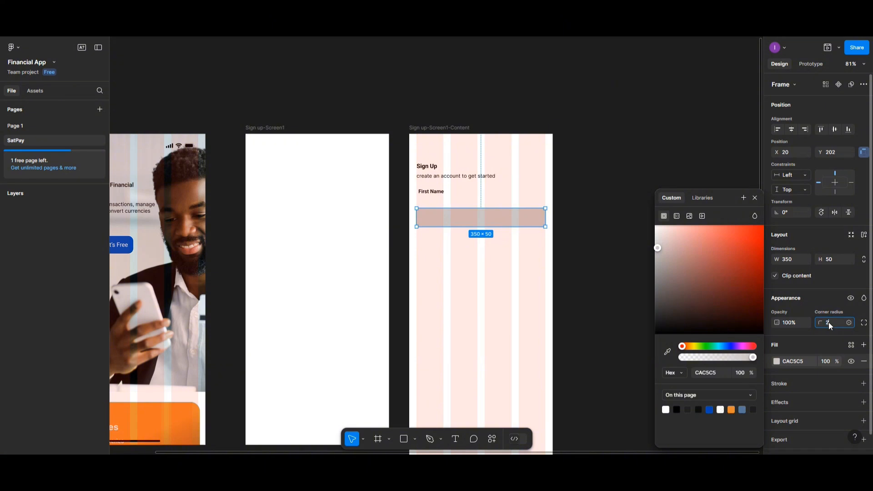
key(Return)
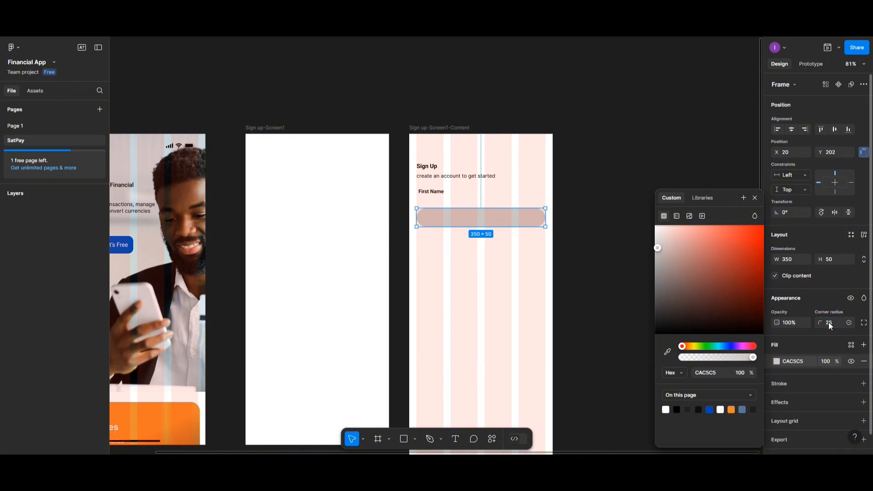
click(500, 251)
Move the input field up closer to the First Name label and shift the label to about X 32, Y 153
click(425, 192)
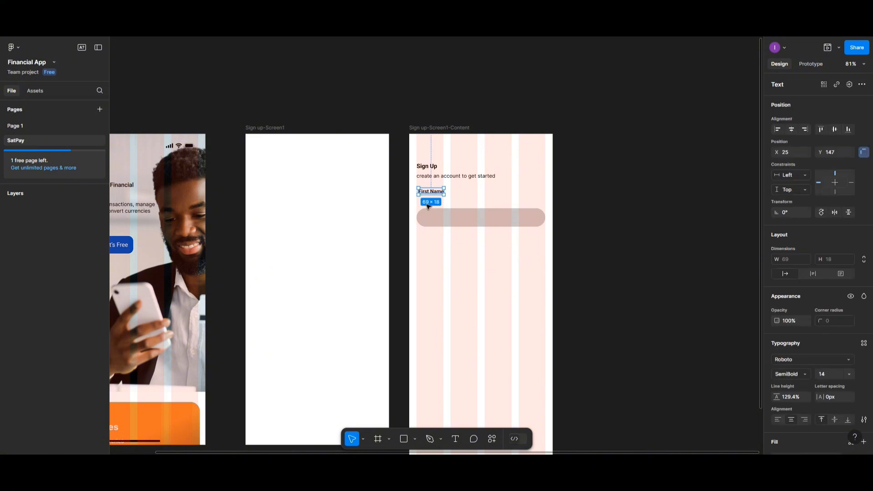
drag(439, 219, 436, 195)
click(430, 193)
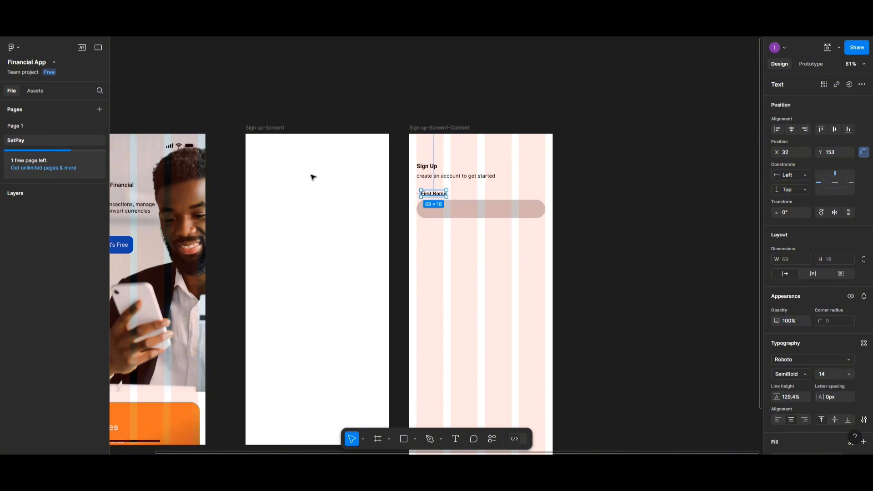
Move the Sign up-Screen1-Content frame away from the Sign up-Screen1 frame, to about X 811, Y -569
click(257, 131)
scroll(253, 131, up, 1)
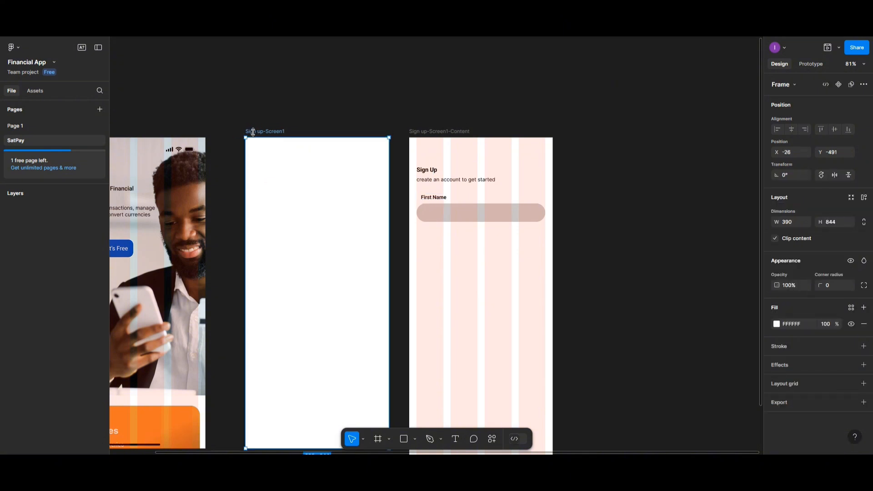
scroll(286, 143, right, 1)
scroll(286, 143, right, 10)
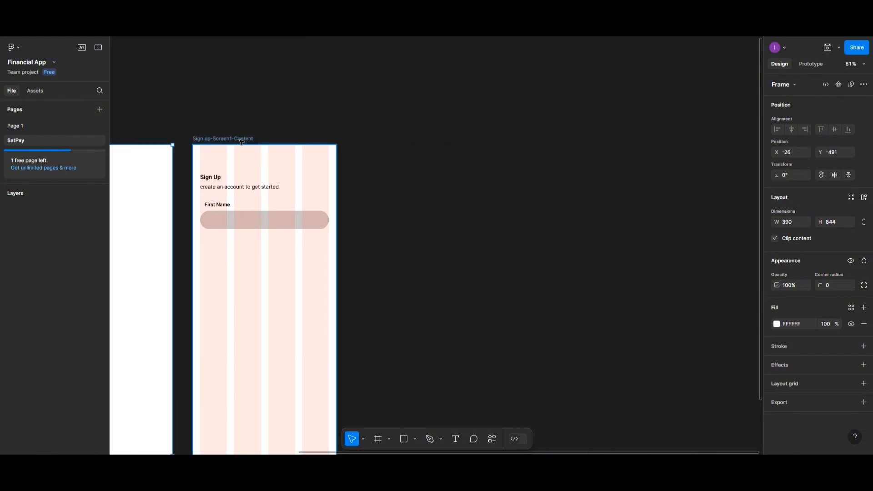
drag(242, 141, 381, 108)
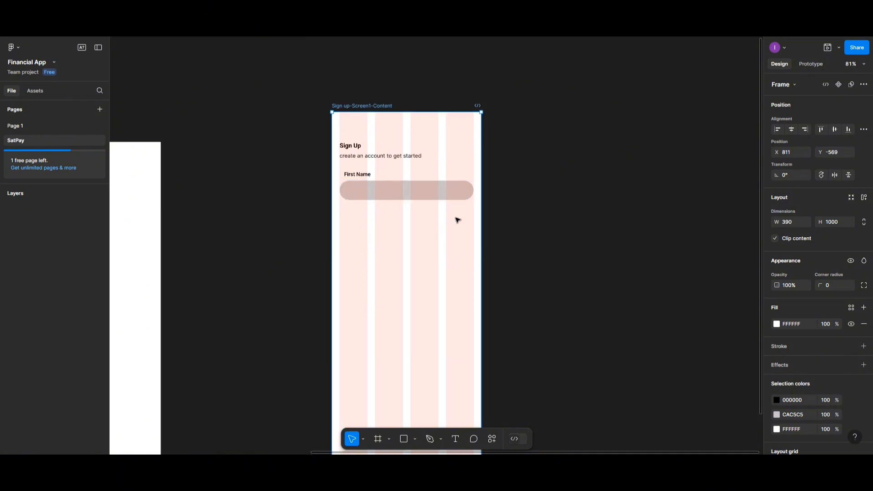
scroll(457, 220, up, 3)
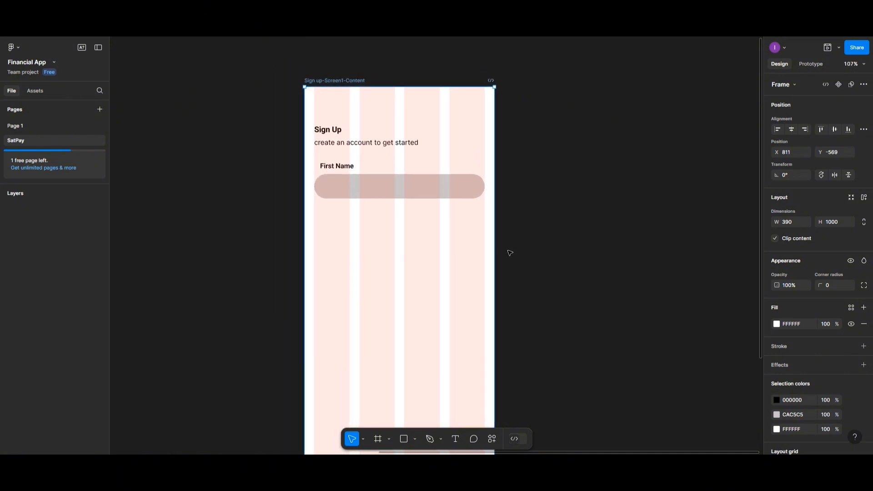
scroll(510, 252, up, 1)
scroll(513, 260, left, 3)
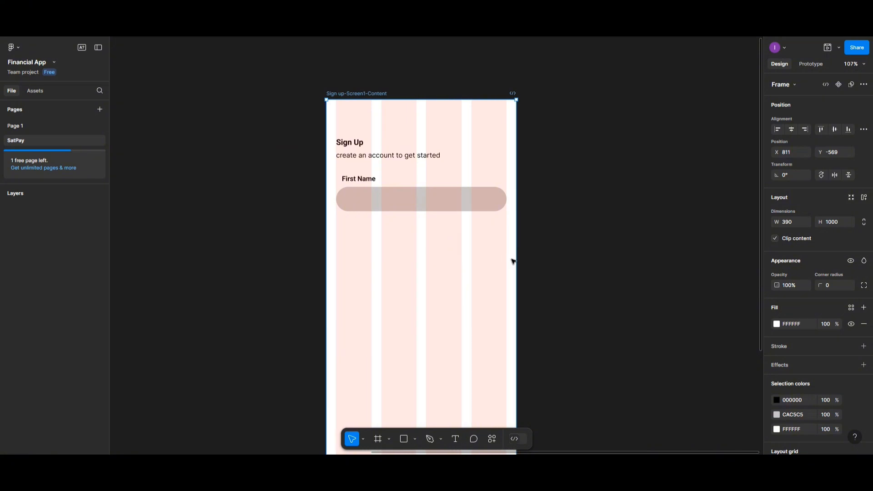
Duplicate the First Name label into the grey input field and change the copy's text to "Enter First name"
click(360, 181)
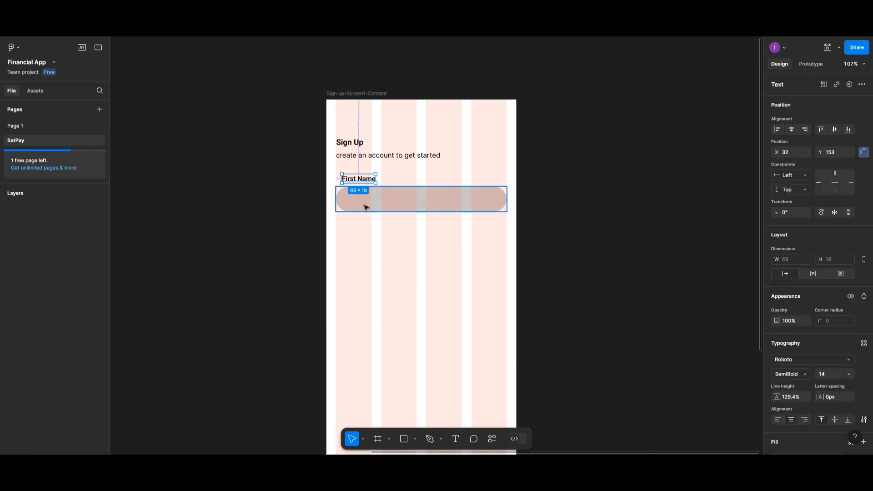
drag(364, 183, 366, 202)
double_click(365, 201)
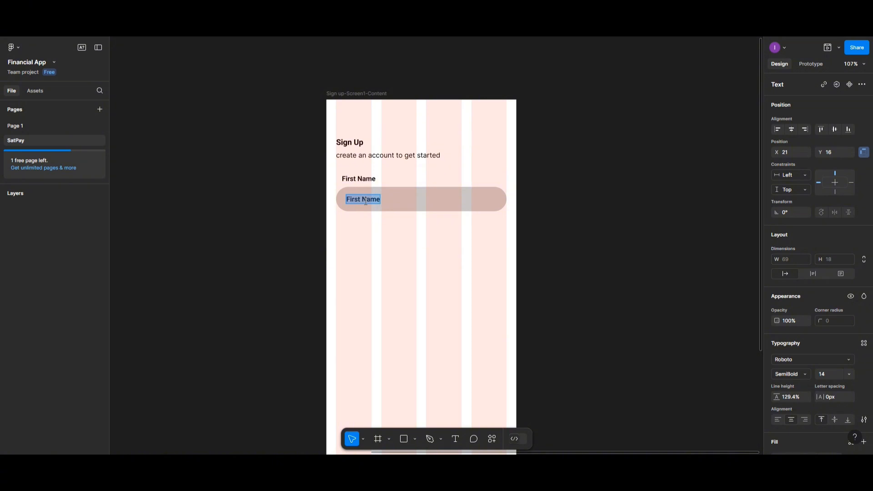
text(eNTER)
key(BackSpace)
key(BackSpace)
key(BackSpace)
key(BackSpace)
key(BackSpace)
text(Enter First name)
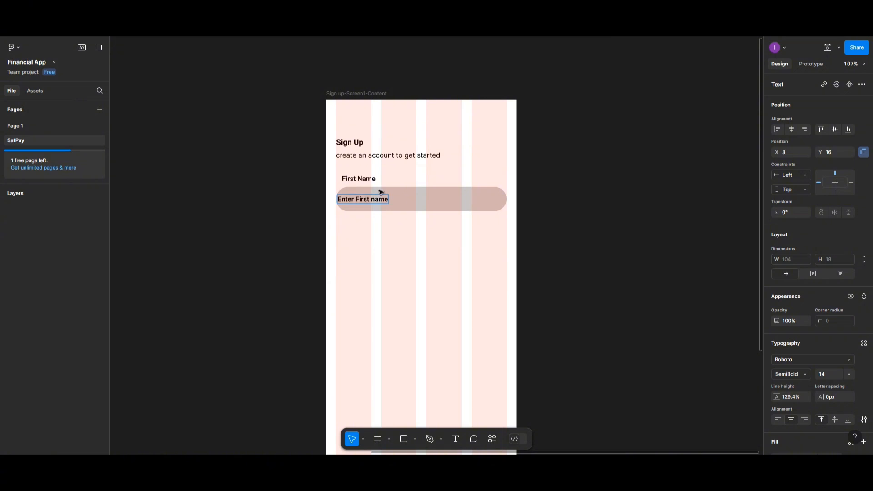
key(Escape)
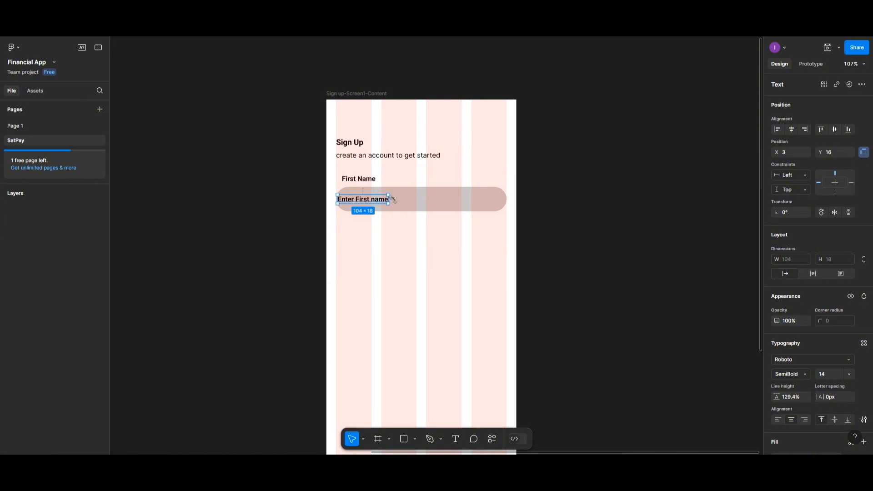
Apply the roboto/14px regular style to the placeholder text and align its left edge with the First Name label
click(863, 344)
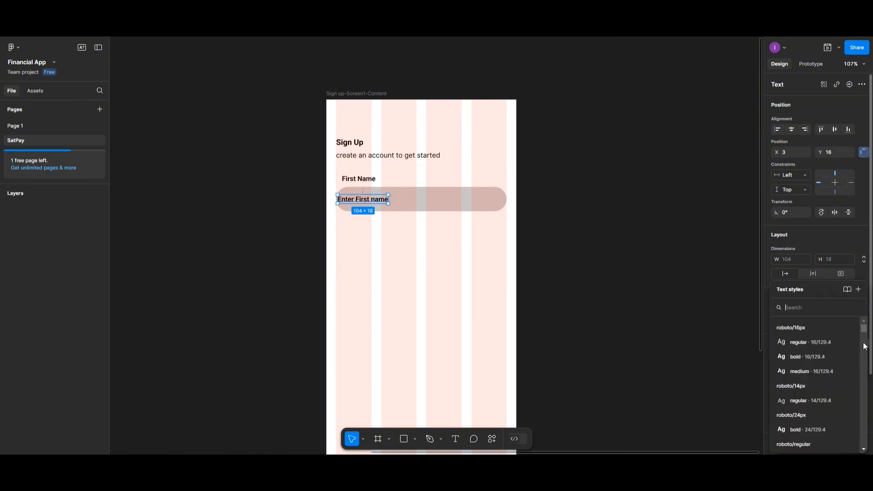
click(818, 401)
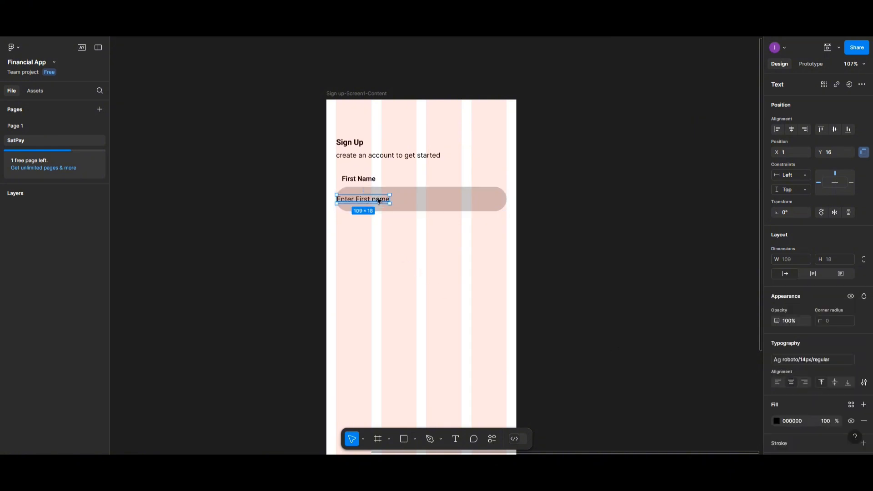
drag(378, 201, 384, 201)
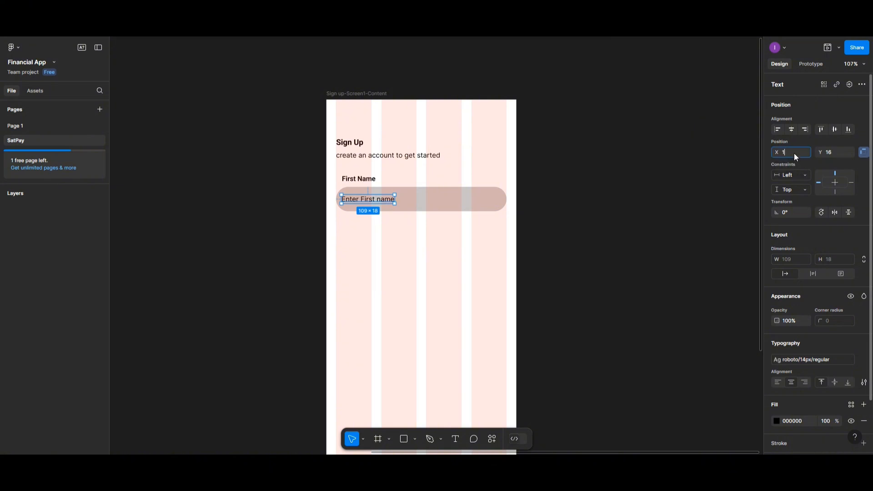
click(357, 251)
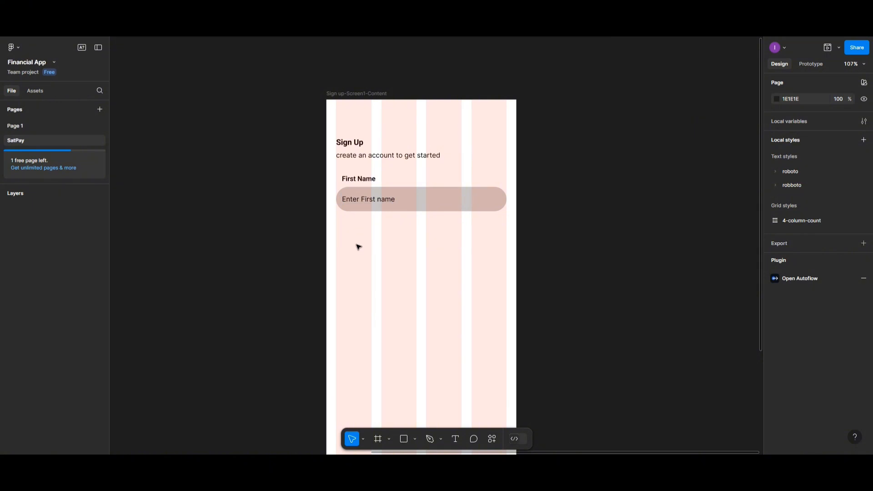
Move the First Name label to about X 41 and set the spacing between it and the input field to 10
click(354, 181)
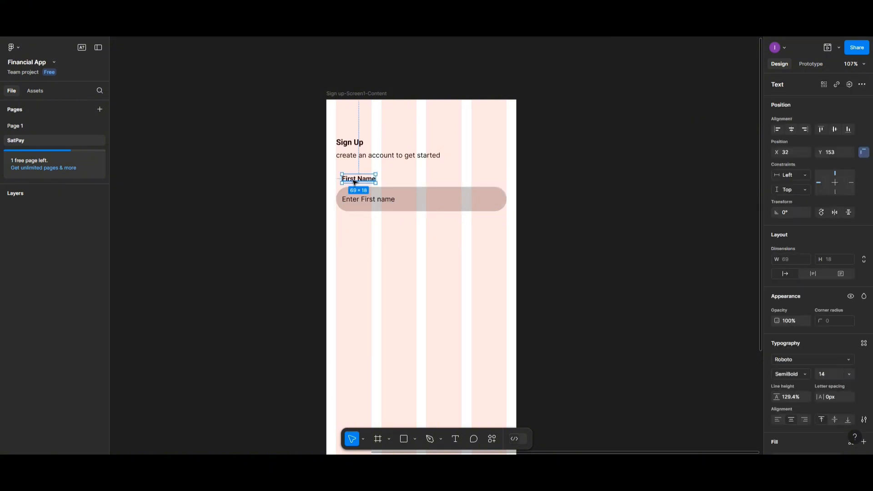
drag(354, 181, 357, 182)
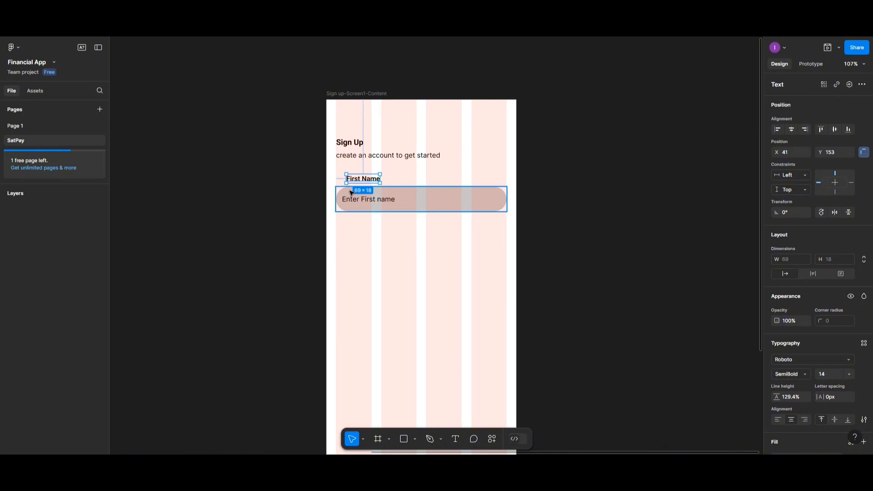
click(351, 193)
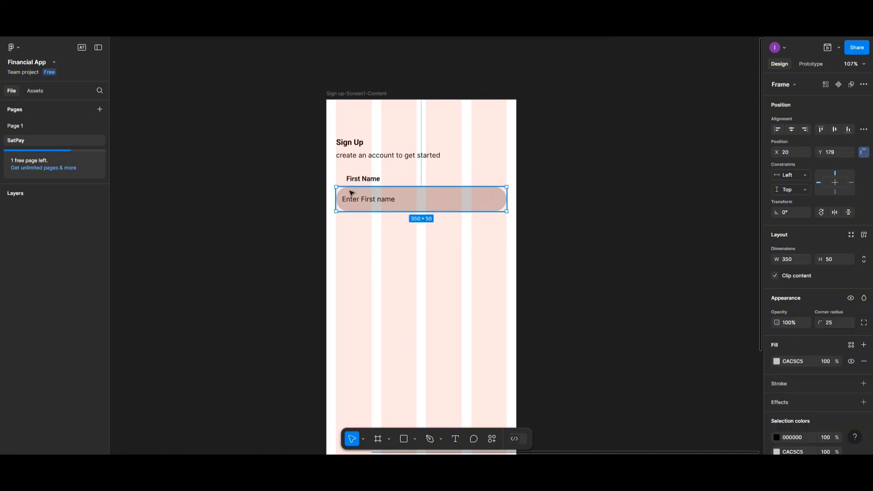
shift+click(357, 180)
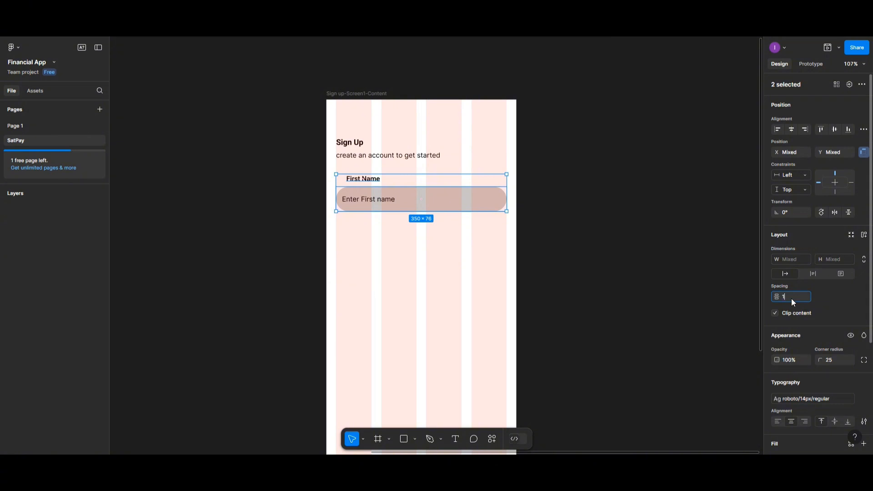
click(424, 264)
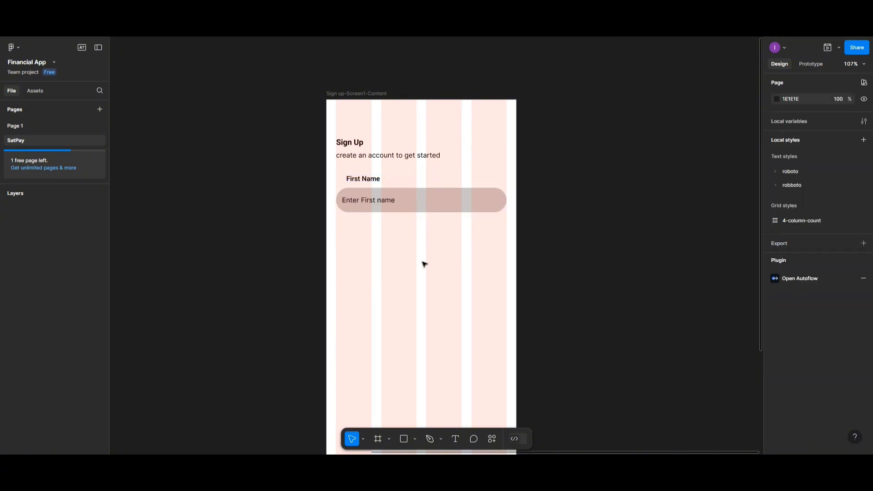
Duplicate the First Name label and its input field directly below the originals, with the copied label at about Y 261
click(372, 179)
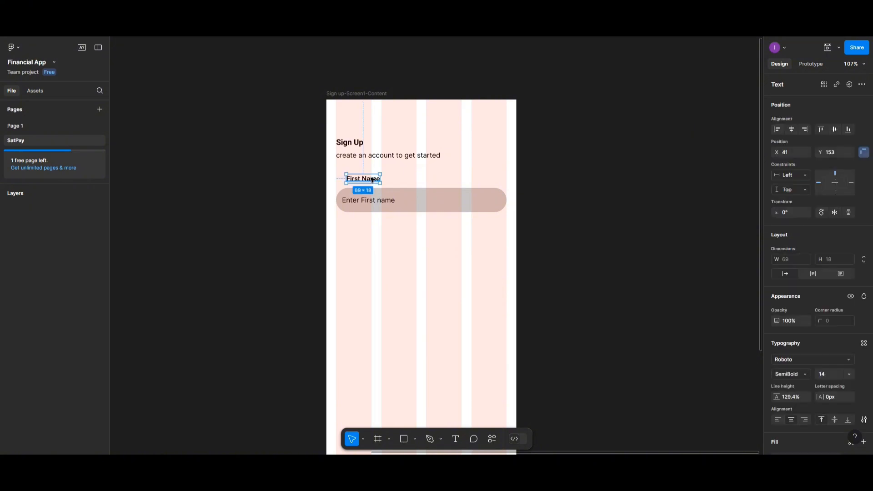
shift+click(389, 203)
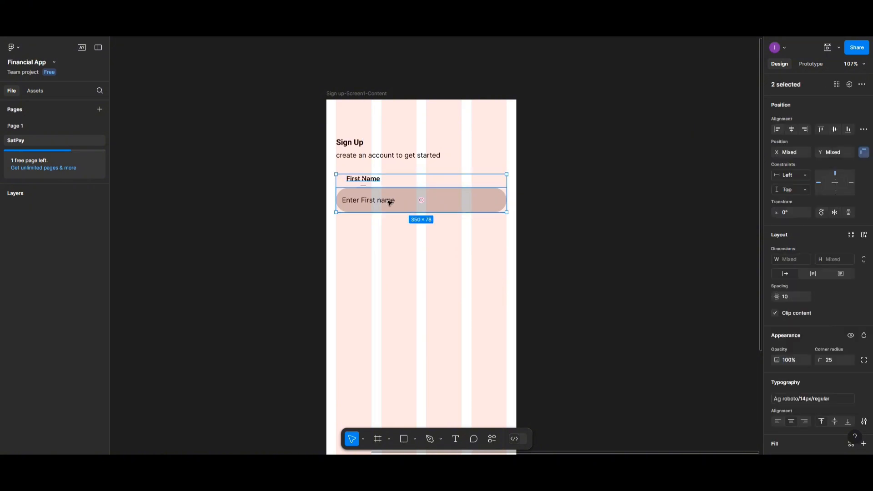
drag(389, 202, 390, 251)
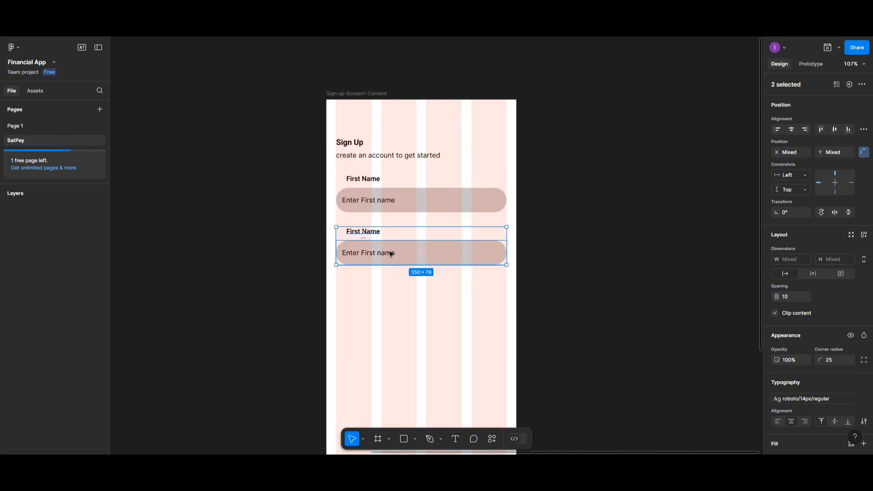
Change the copied label's text to "Surname/last Name" and align its left edge with the First Name label at X 41
double_click(374, 233)
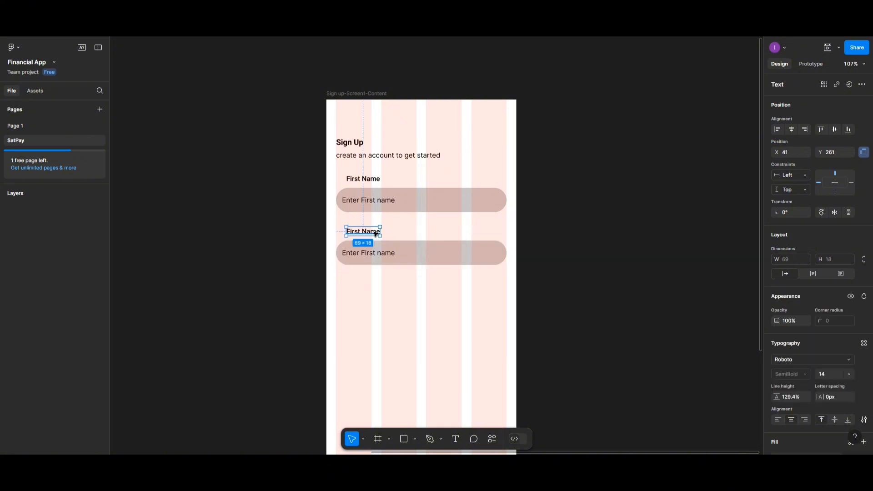
double_click(374, 232)
text(Su)
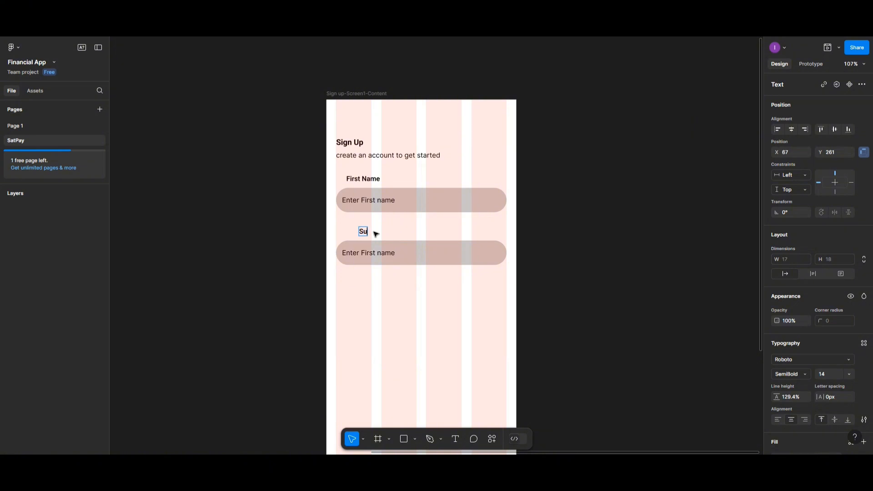
text(rname/last Name)
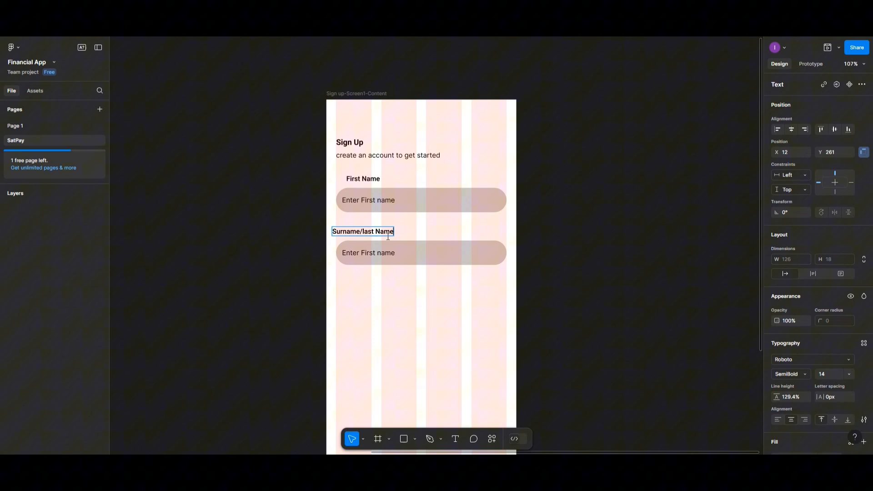
key(Escape)
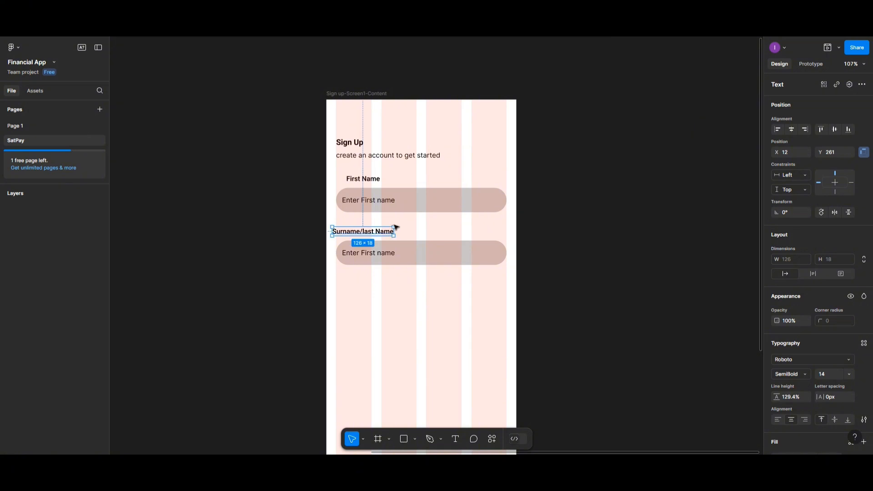
drag(384, 232, 398, 233)
Change the placeholder text in the second input field to "Enter Surname/Lastname"
click(380, 254)
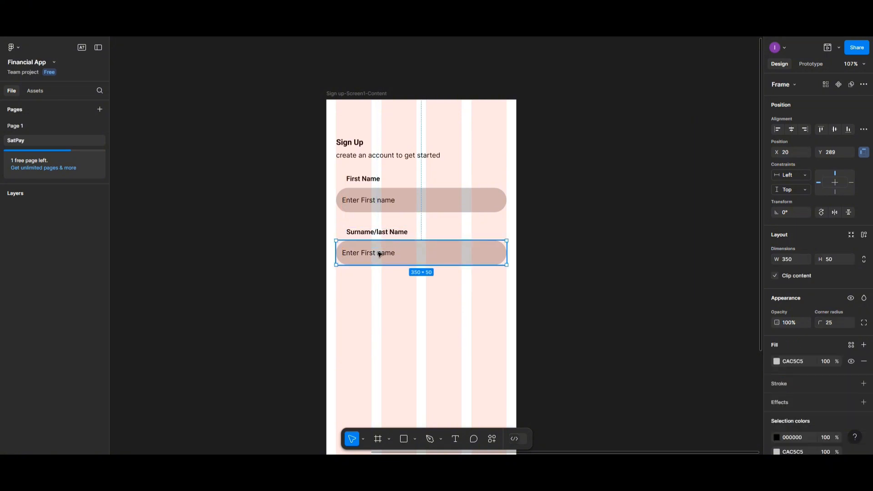
double_click(379, 254)
double_click(377, 253)
click(360, 254)
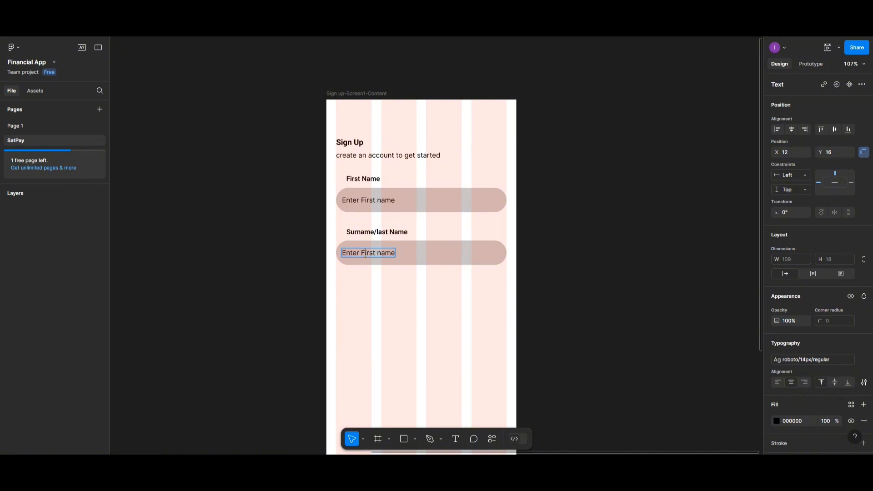
drag(361, 253, 396, 253)
text(Surname/Lastname)
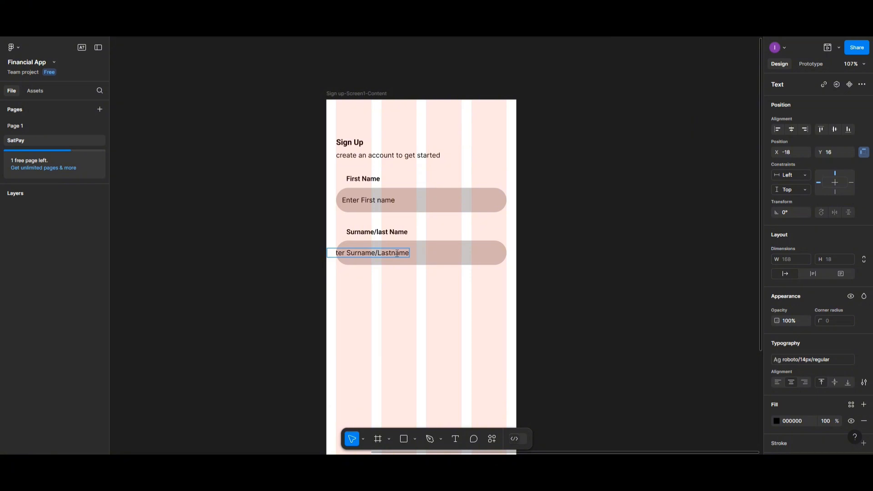
key(Escape)
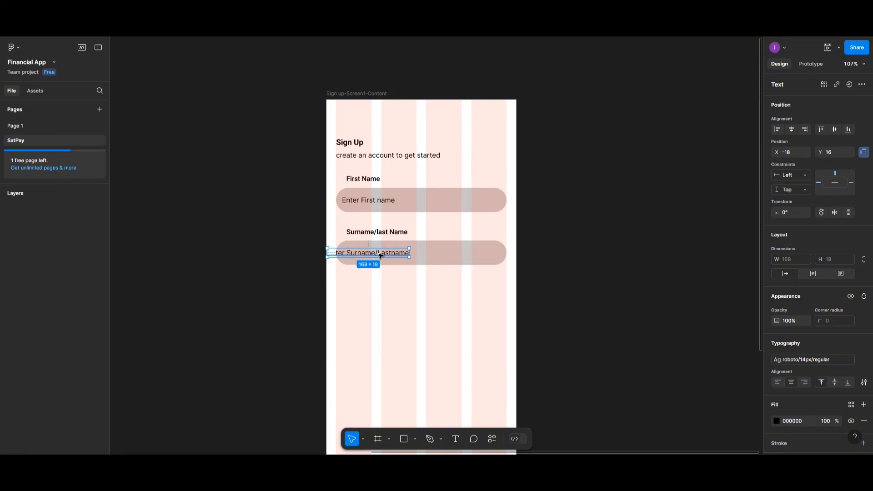
Move the surname placeholder back inside its input field and set its X position to 10
drag(382, 253, 394, 256)
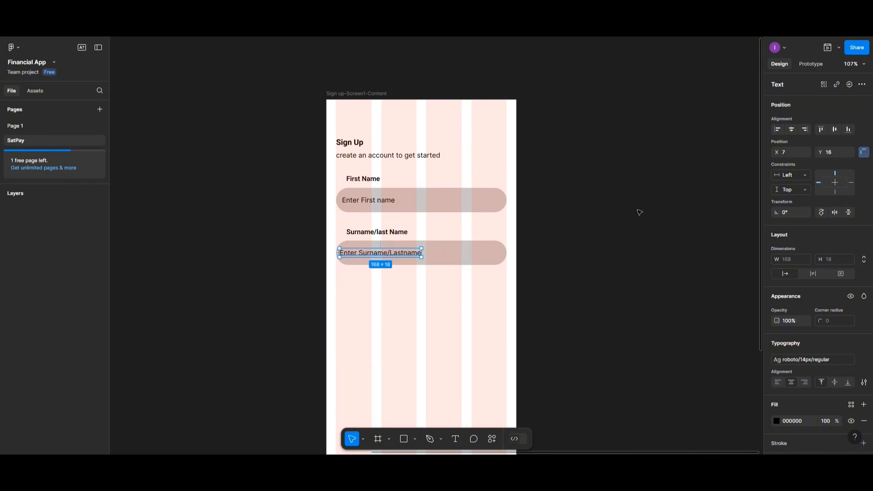
click(786, 153)
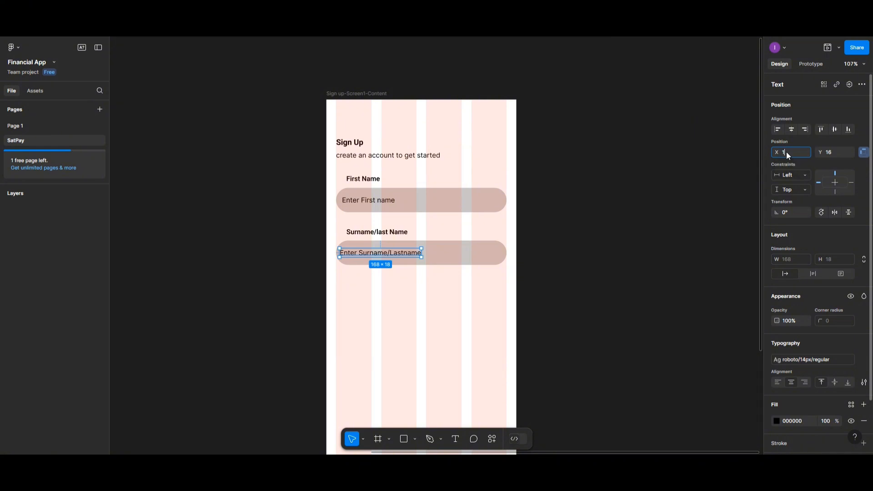
key(Return)
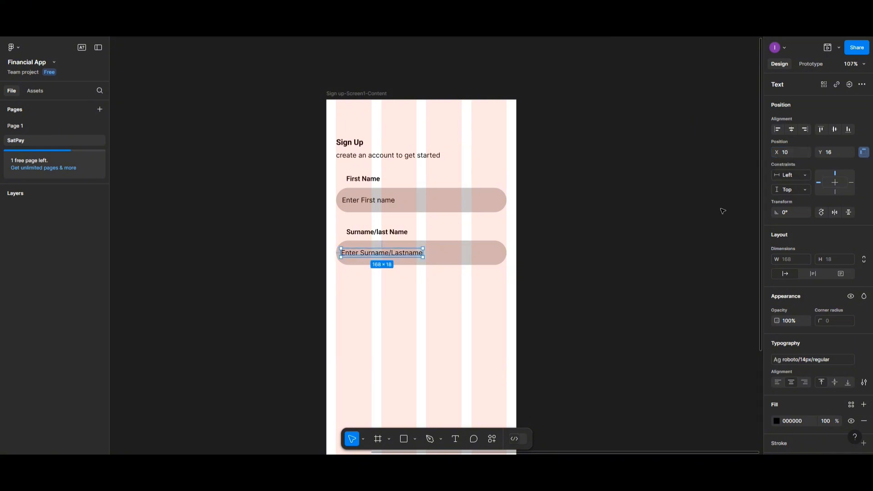
click(394, 308)
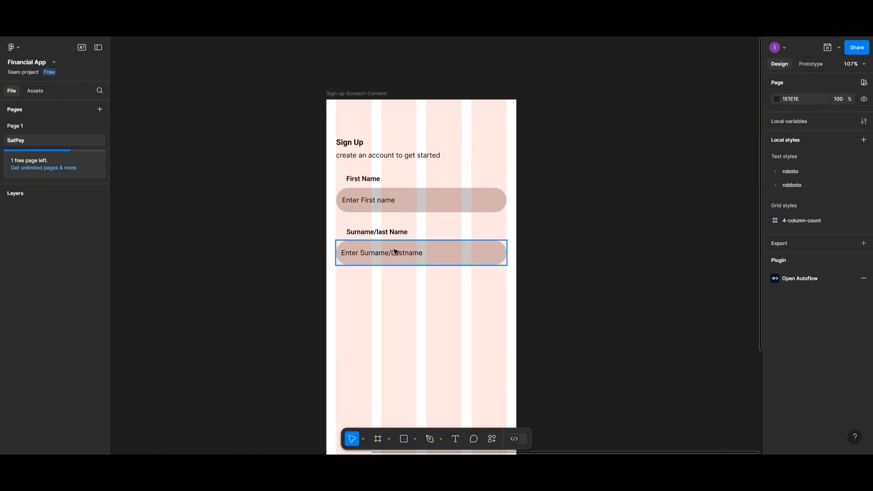
Duplicate the Surname/last Name label and its input field below the second field, with the copied label at about Y 379
click(381, 234)
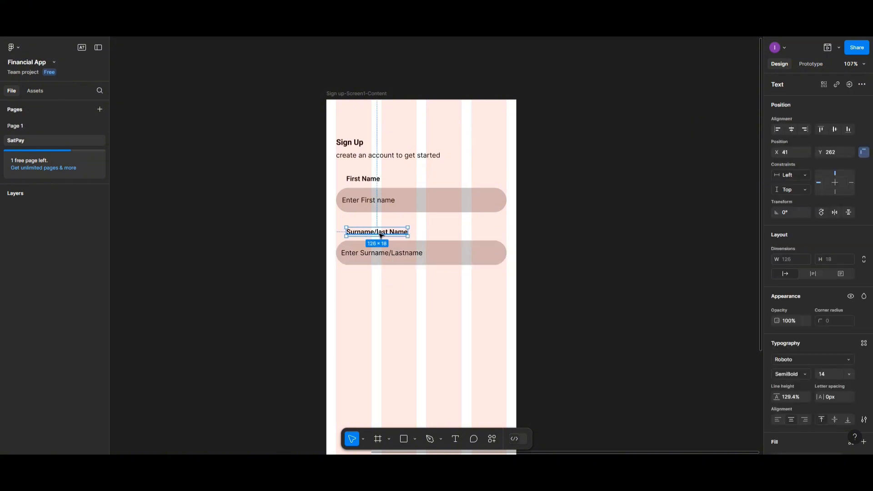
shift+click(374, 253)
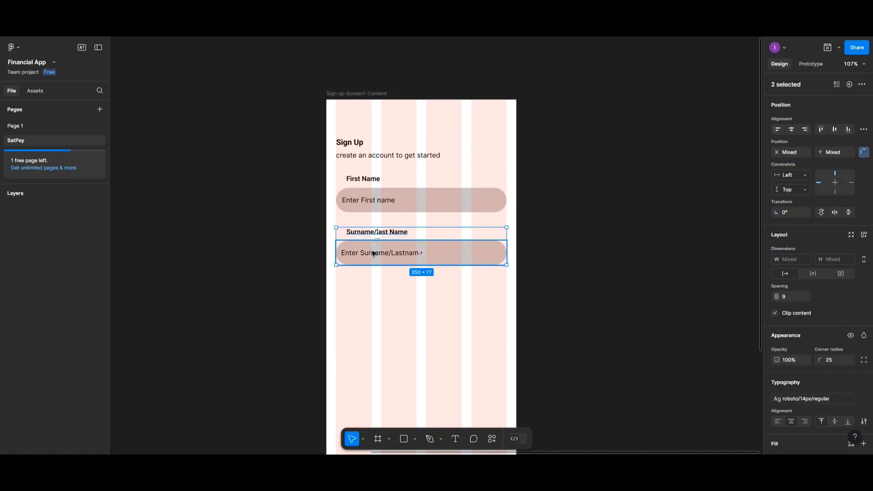
drag(374, 252, 372, 303)
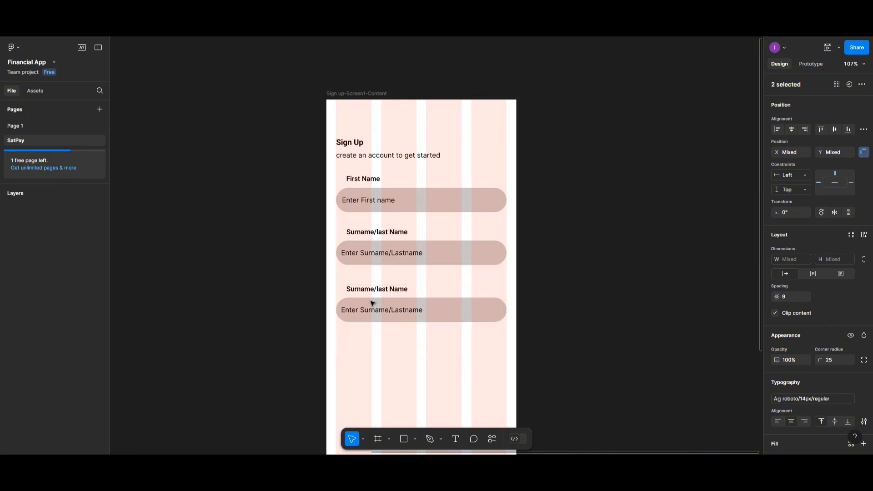
Change the third field's label to "Other Name (Optional)"
click(373, 290)
double_click(373, 290)
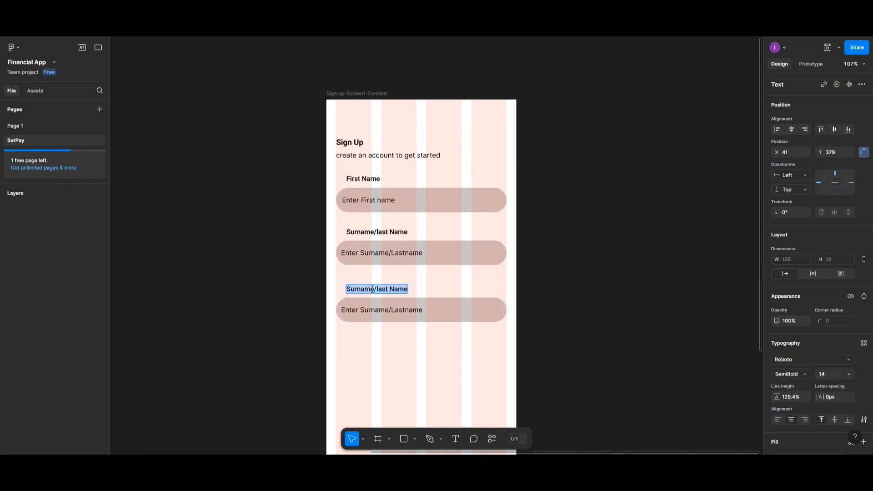
text(other Nam)
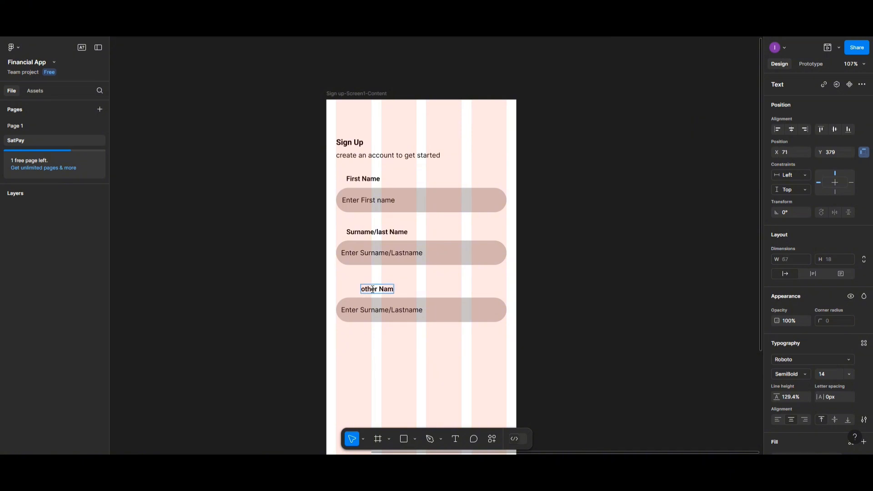
text(e (Optional))
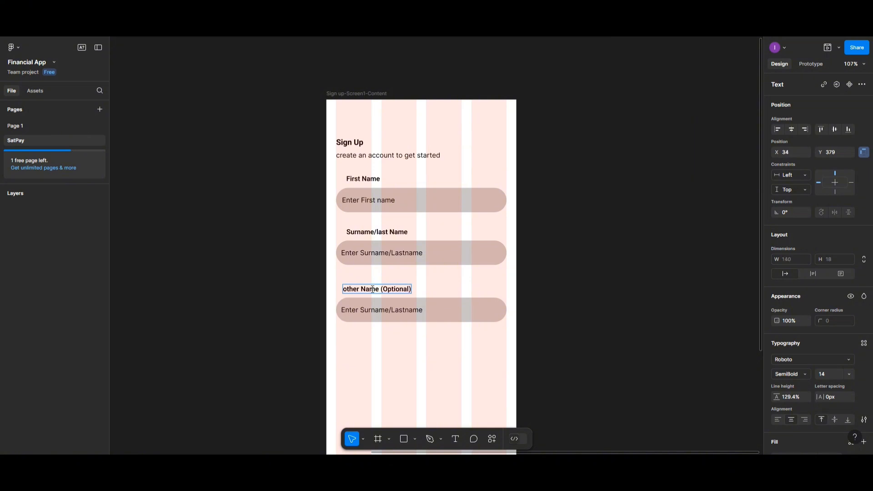
click(348, 293)
key(BackSpace)
text(O)
Change the placeholder text in the third input field to "Enter Other Name"
click(371, 313)
double_click(371, 314)
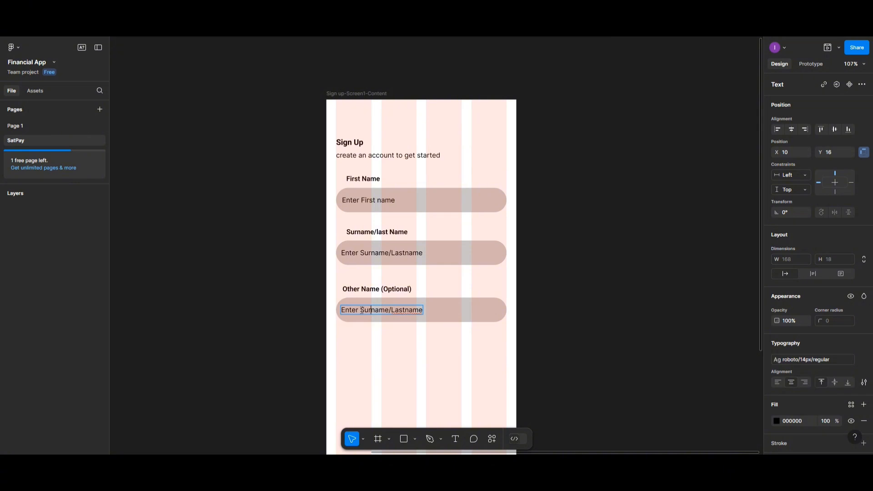
drag(360, 310, 419, 310)
text(Other Name)
key(BackSpace)
key(Escape)
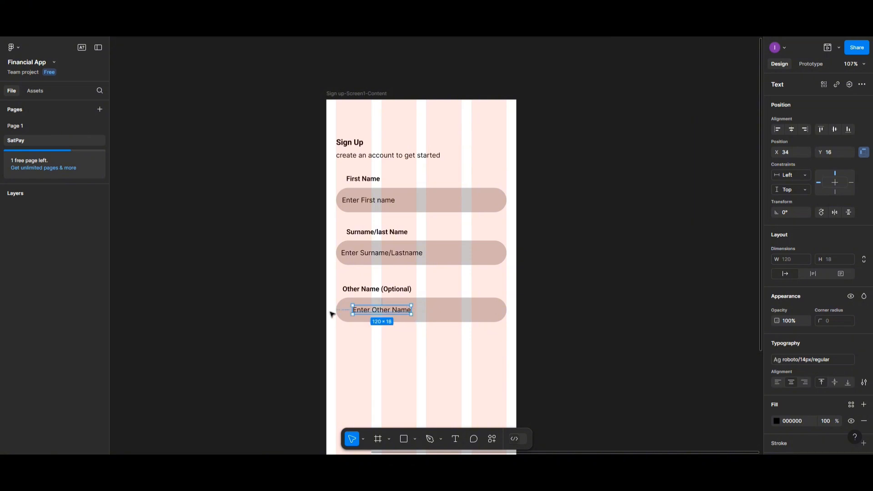
Shift the Other Name (Optional) label to about X 39, Y 380 and duplicate it with its input field below
click(349, 289)
drag(350, 289, 353, 290)
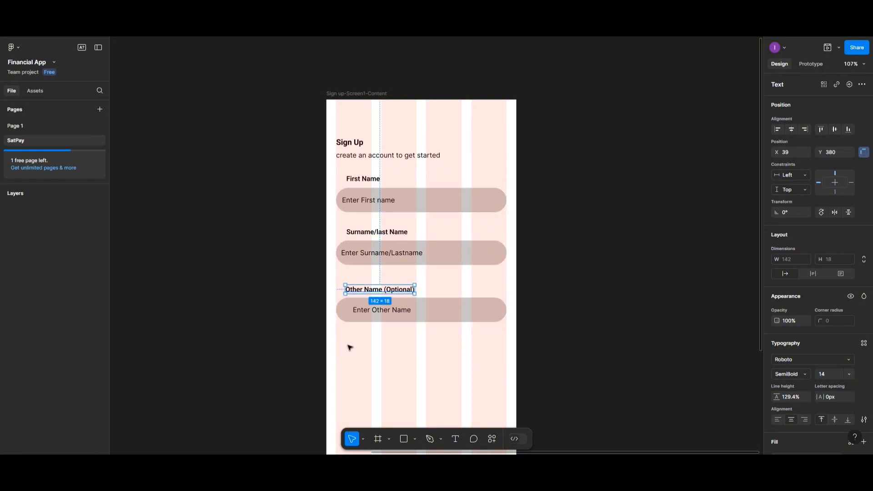
shift+click(357, 315)
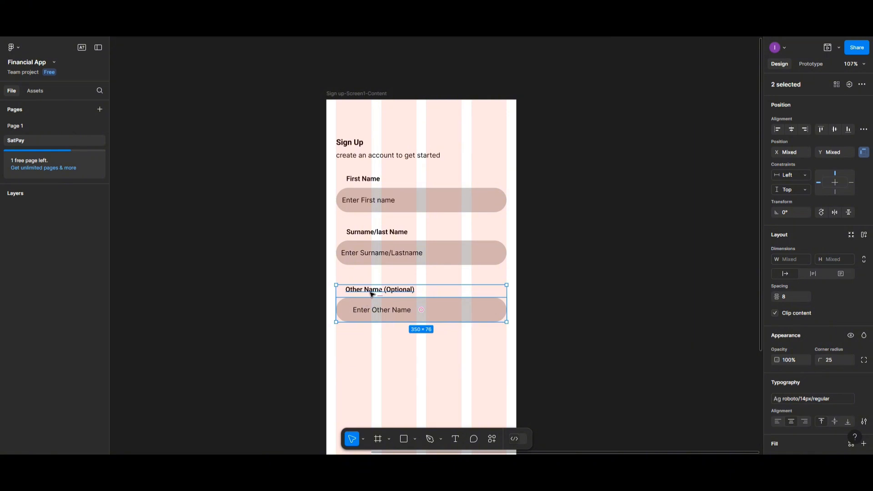
drag(370, 306, 370, 362)
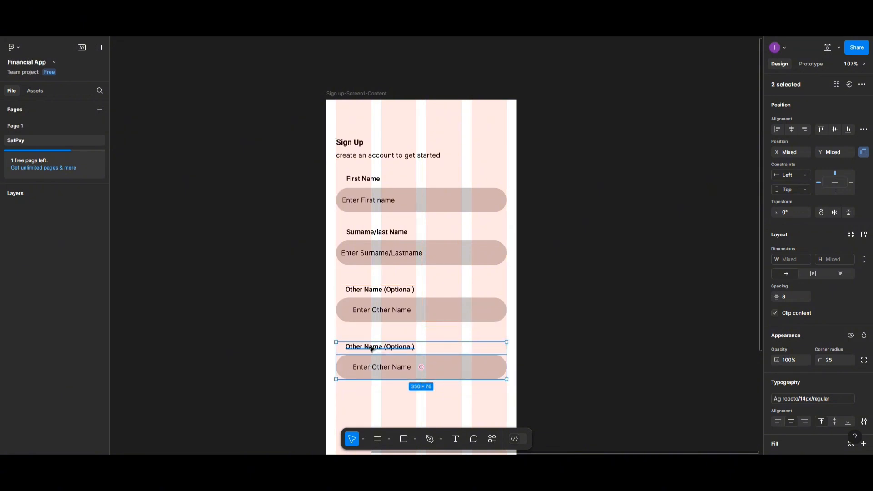
Change the fourth field's label to "Email Address"
double_click(370, 347)
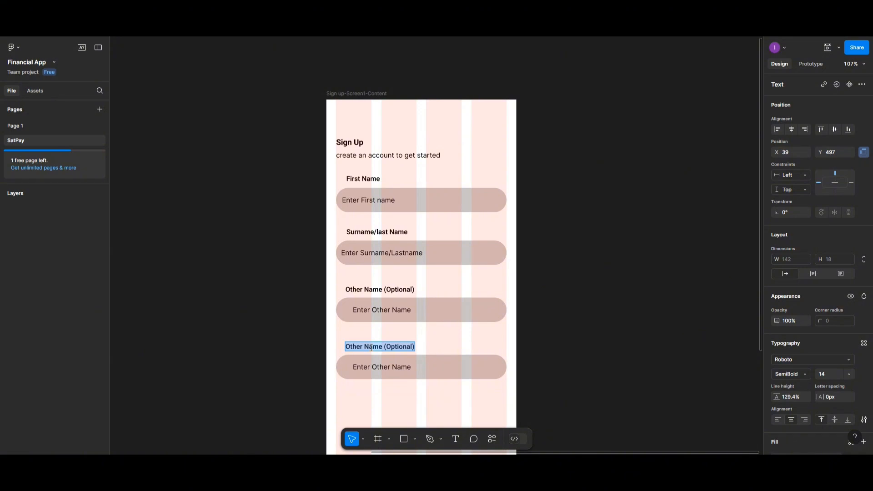
text(Ema)
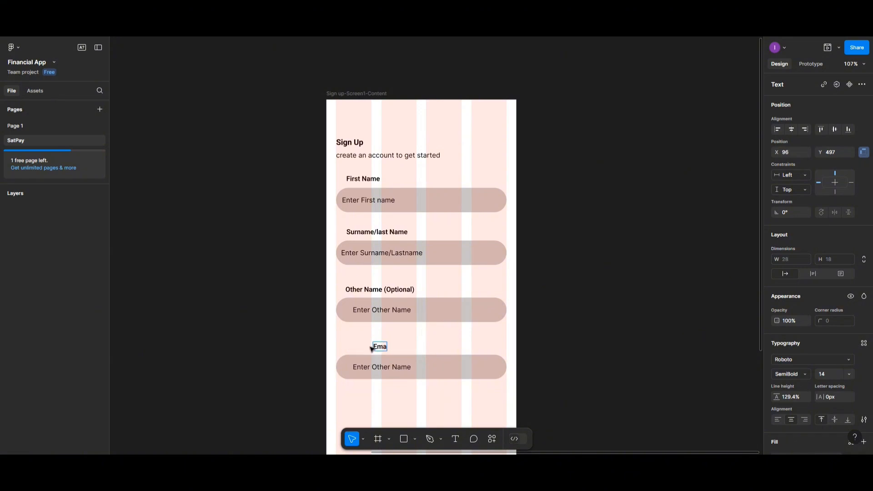
text(il Address)
Change the placeholder text in the fourth input field to "Enter Email Address"
double_click(371, 367)
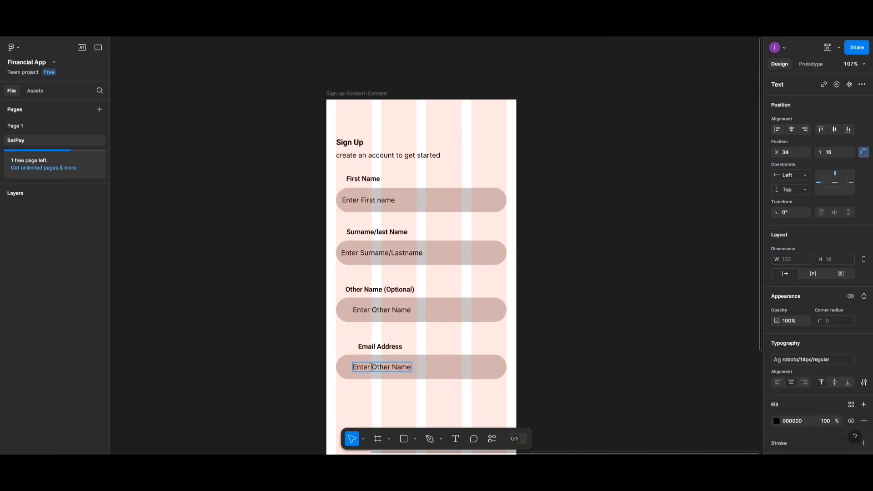
drag(371, 366, 411, 366)
text(Email Address)
key(Escape)
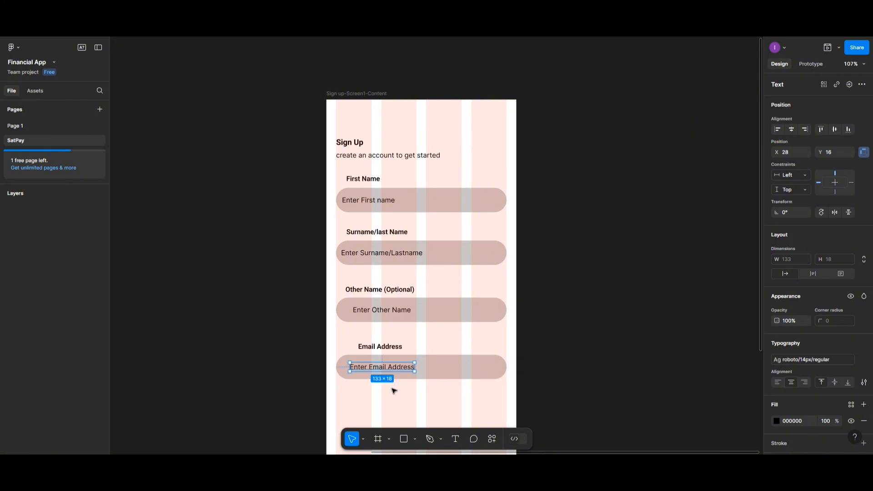
Duplicate the Email Address label and its input field directly below the originals
scroll(395, 364, down, 3)
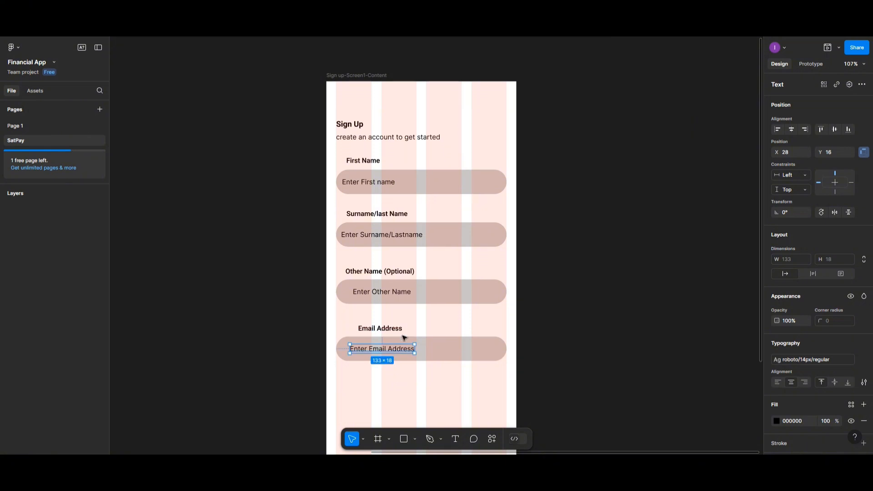
scroll(404, 338, down, 3)
click(377, 276)
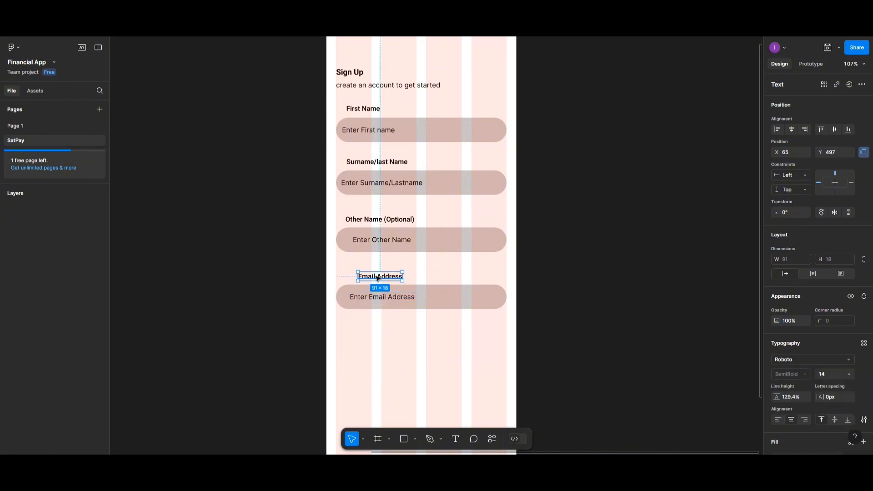
shift+click(373, 295)
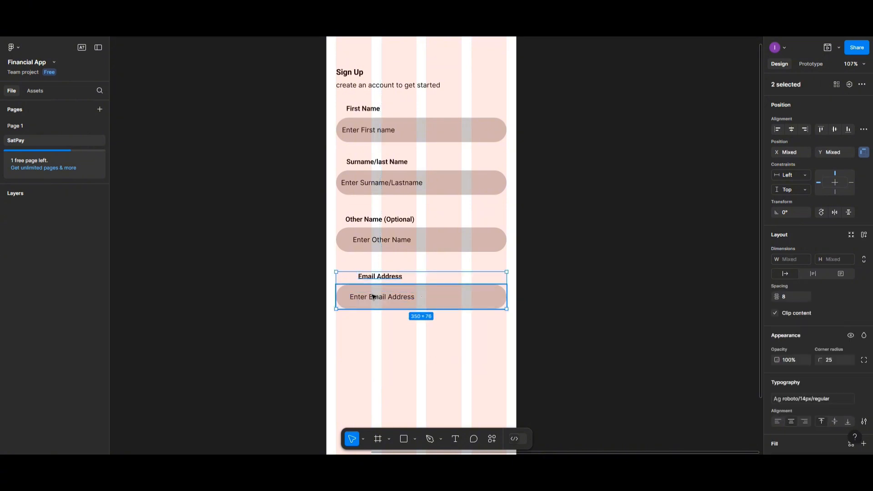
drag(374, 296, 378, 352)
Change the fifth field's label to "Phone Number"
double_click(376, 334)
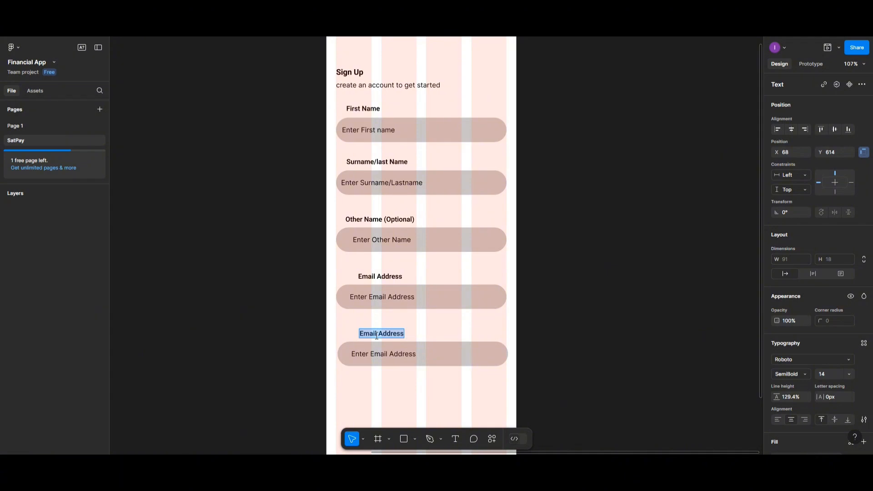
text(Phone Nu)
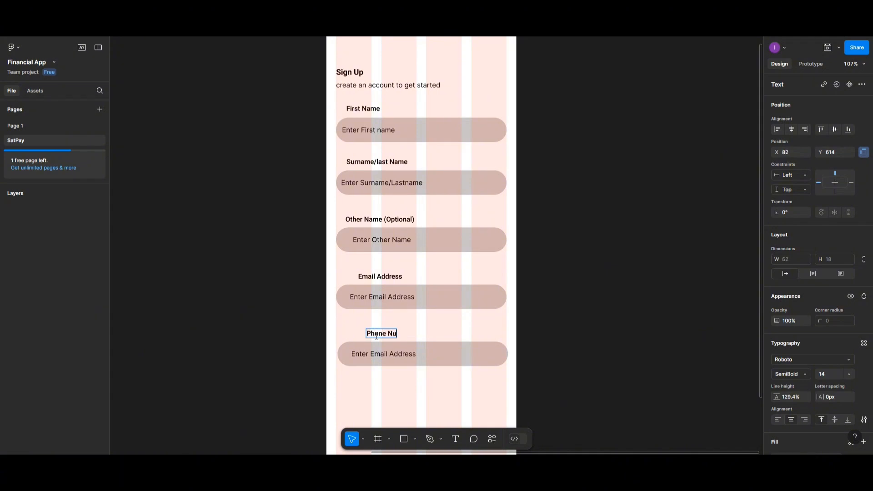
text(mber)
Replace the placeholder text in the Phone Number input field with "080" followed by a run of capital X's
click(357, 354)
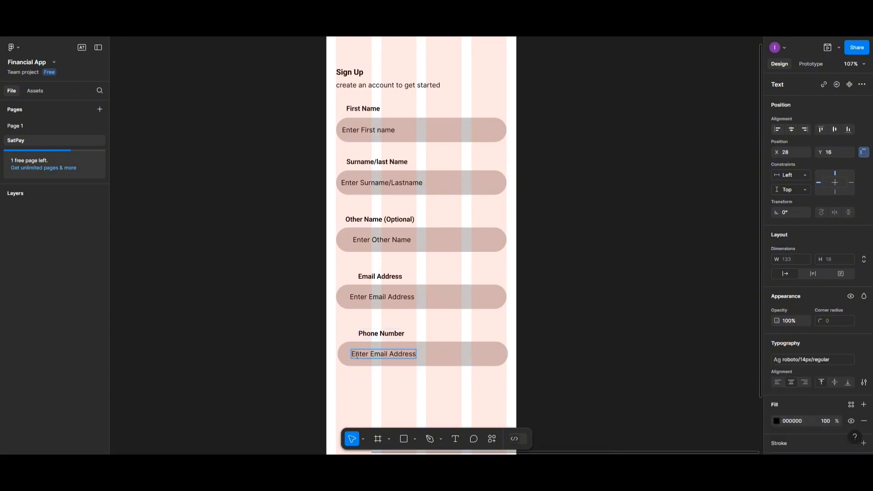
scroll(357, 356, down, 1)
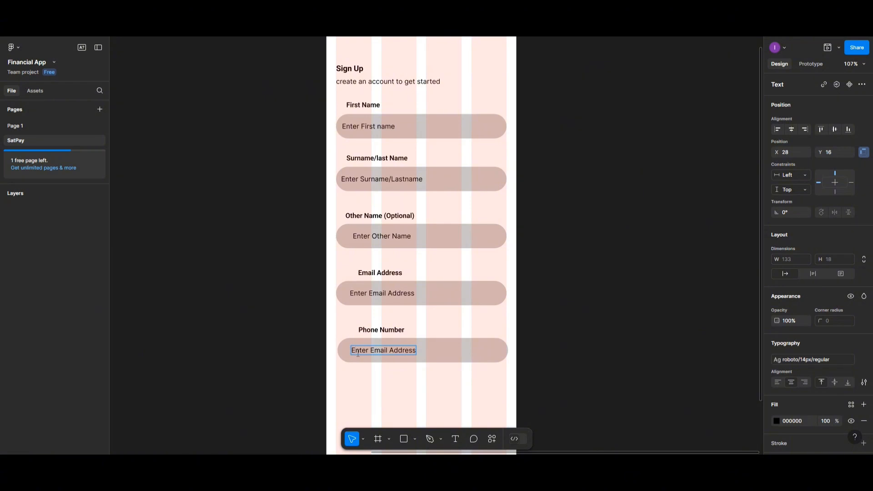
double_click(358, 353)
drag(351, 350, 412, 350)
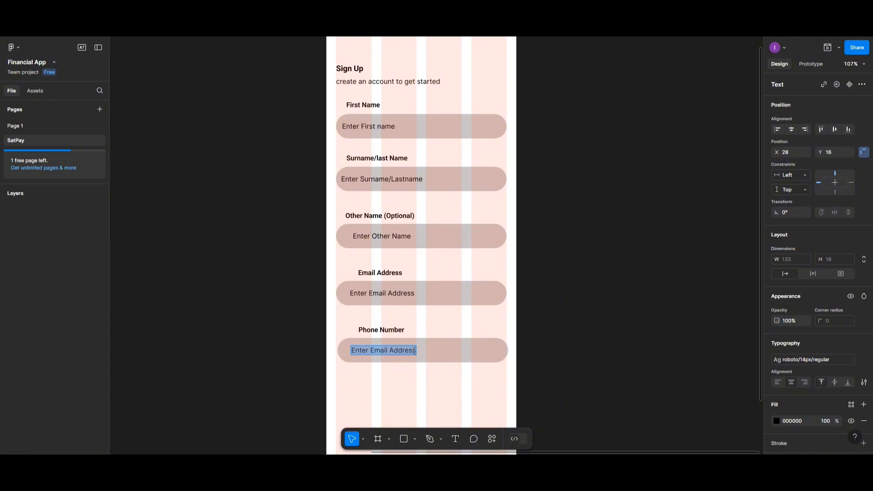
text(080)
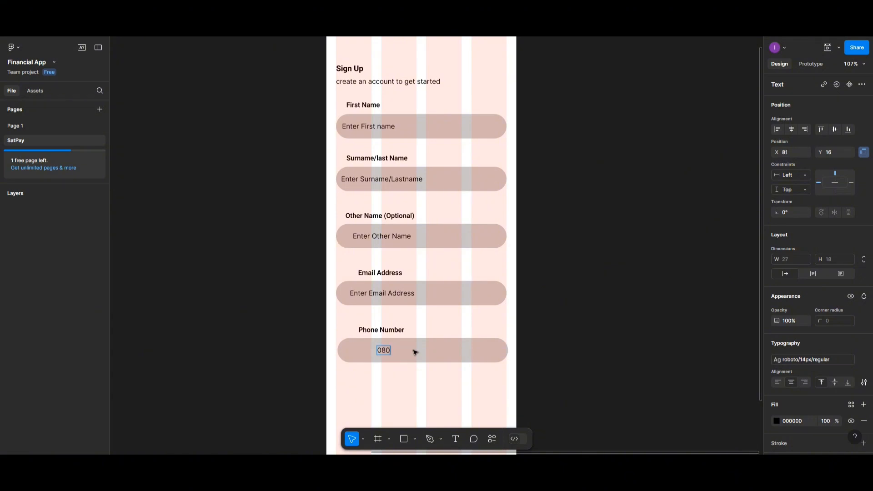
text(XXXXXXXXXXX)
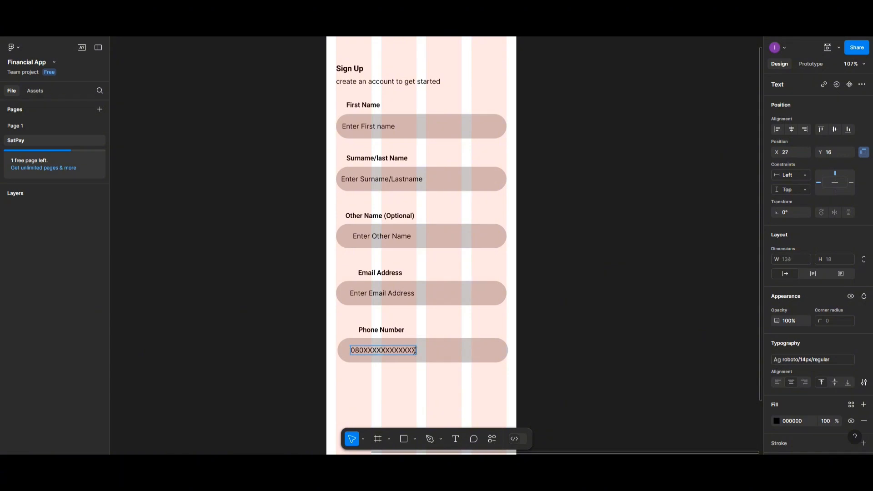
key(Escape)
Set the X position of the phone number placeholder and the email placeholder to 10 within their fields
click(355, 293)
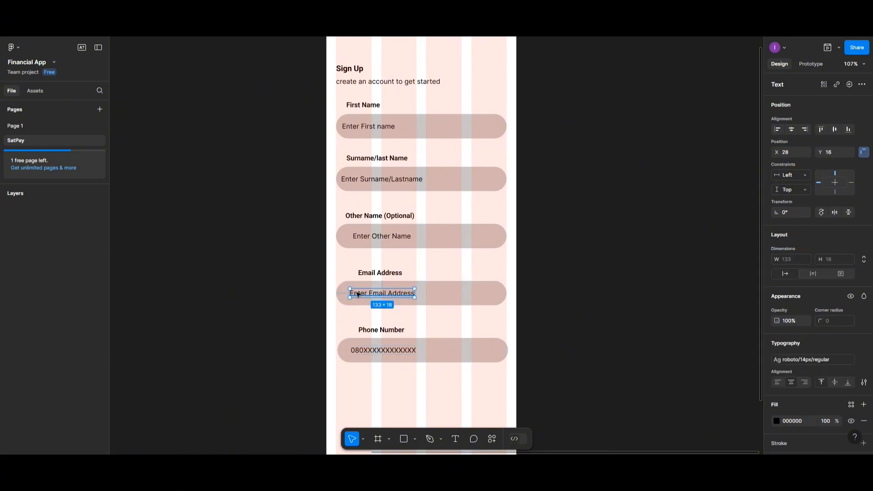
click(364, 353)
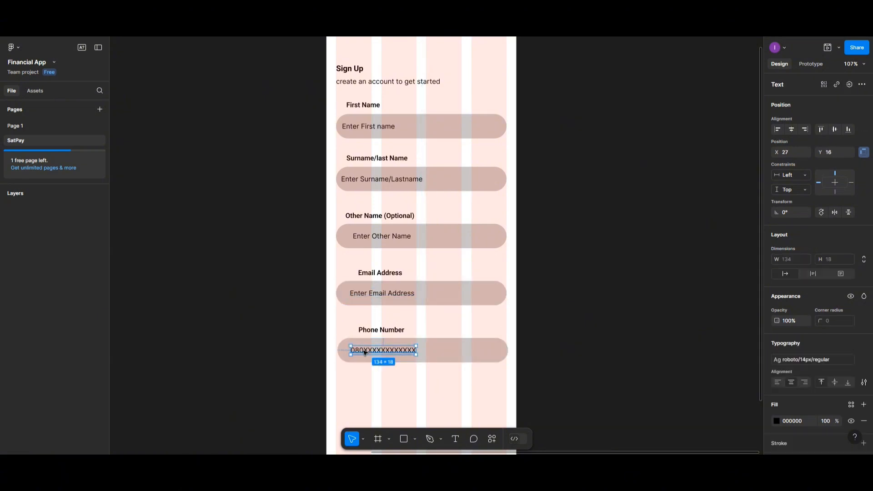
click(786, 154)
text(10)
click(415, 380)
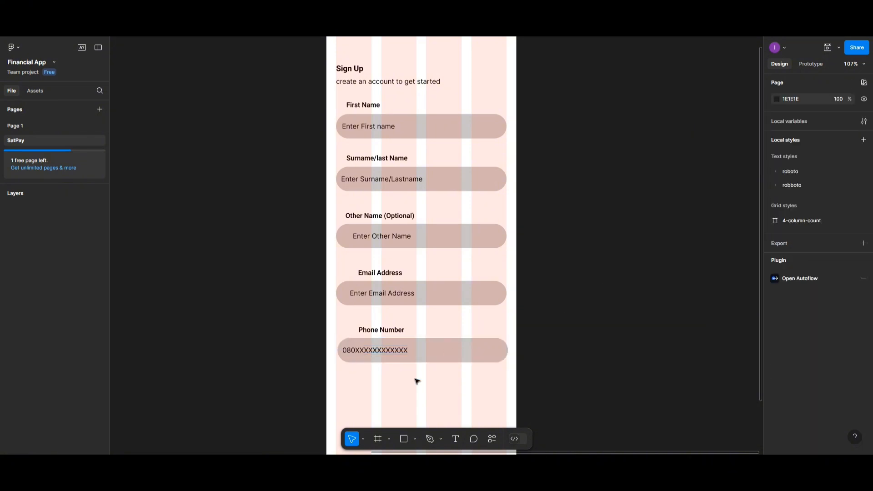
click(398, 298)
click(791, 152)
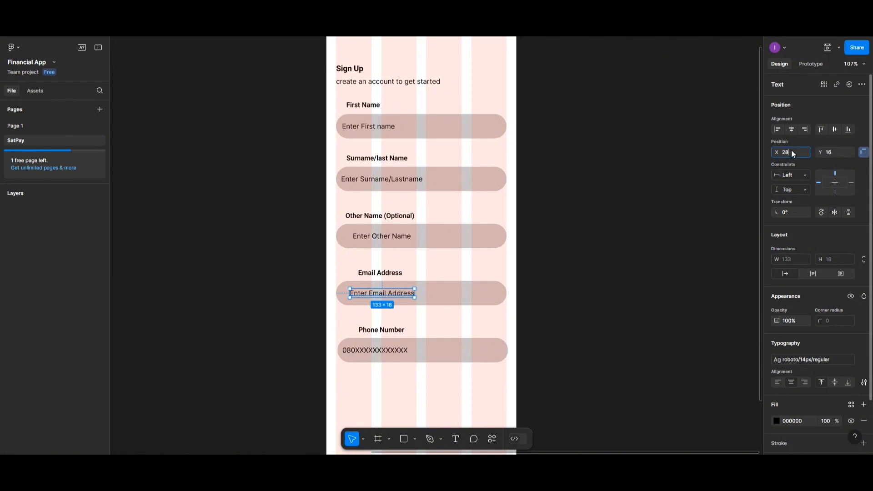
text(10)
click(347, 332)
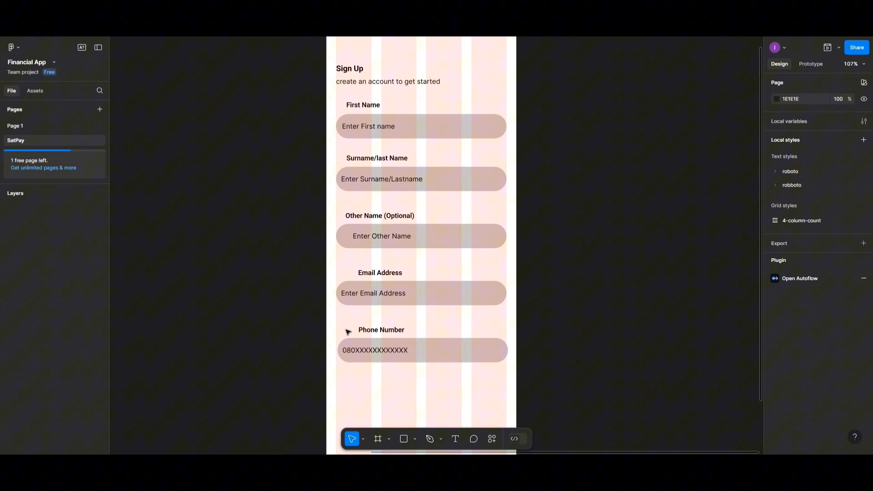
Set the X position of the email placeholder and the phone number placeholder to 20 within their fields
click(356, 293)
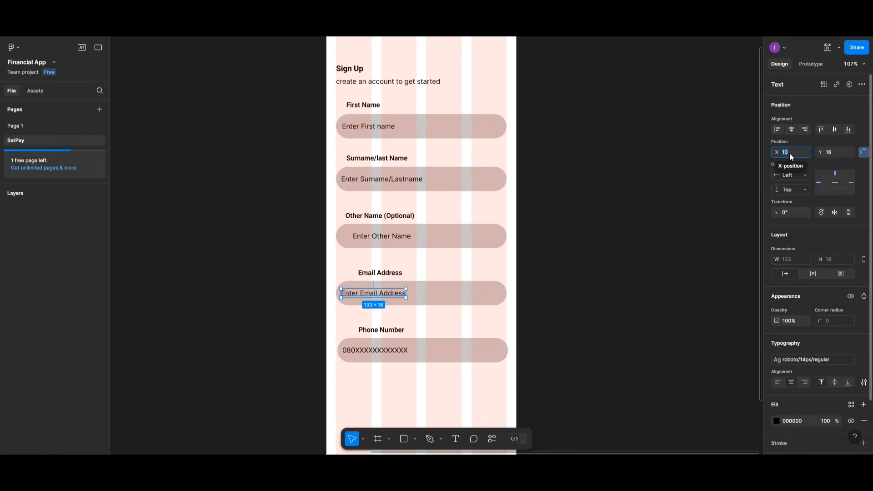
key(Return)
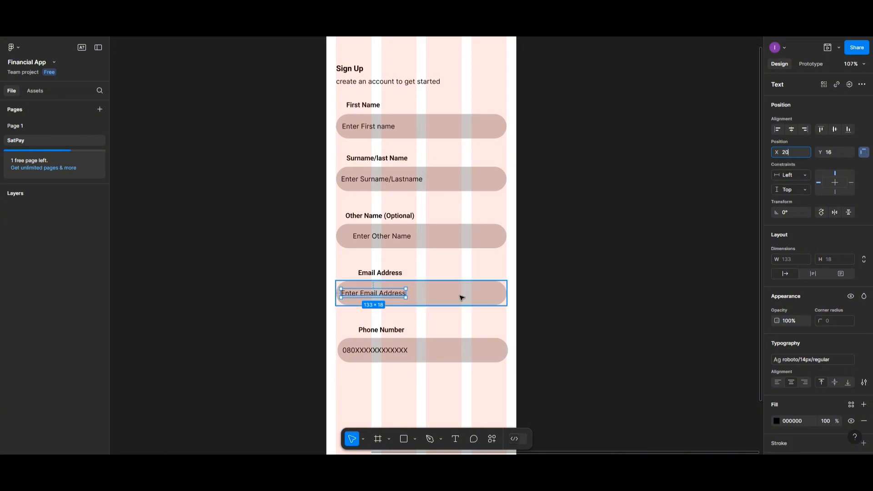
click(459, 297)
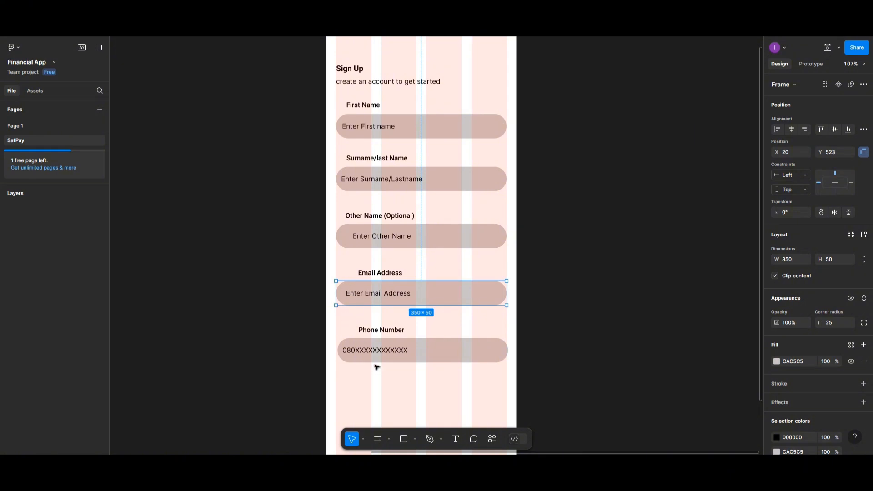
double_click(376, 351)
key(2)
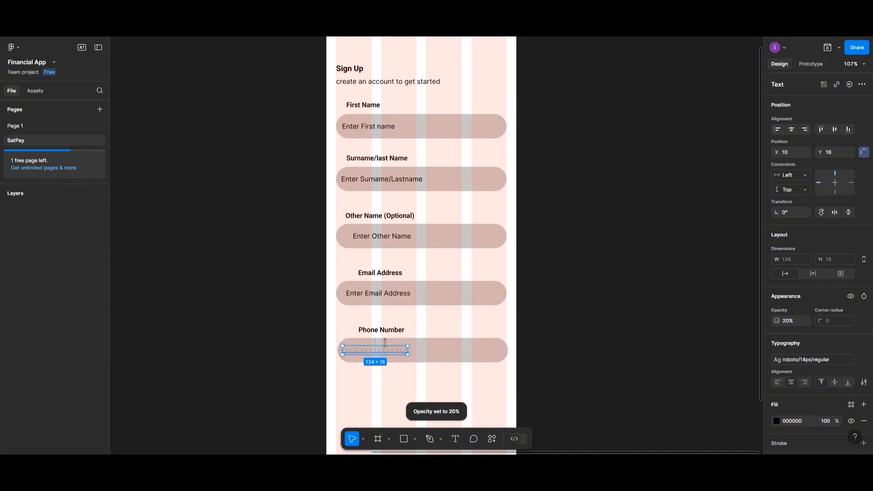
key(ctrl+z)
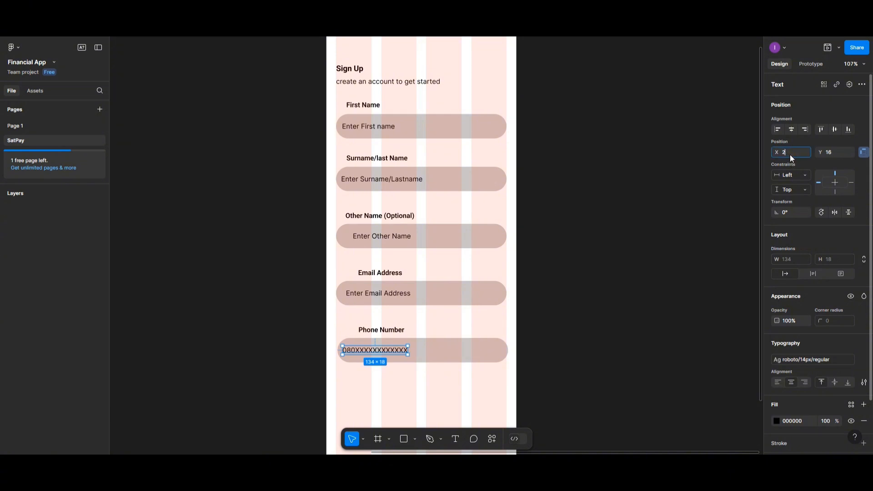
click(452, 274)
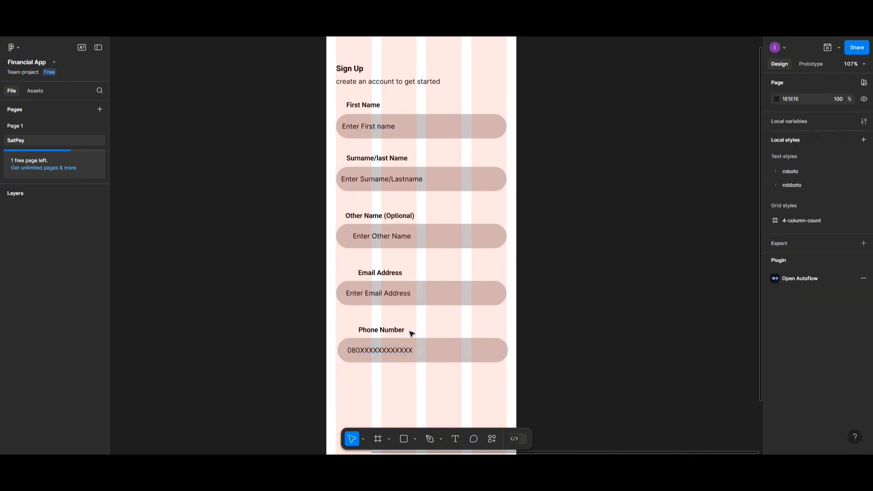
Duplicate the phone number input field below the original at about X 23, Y 731
scroll(401, 343, down, 1)
scroll(401, 342, down, 5)
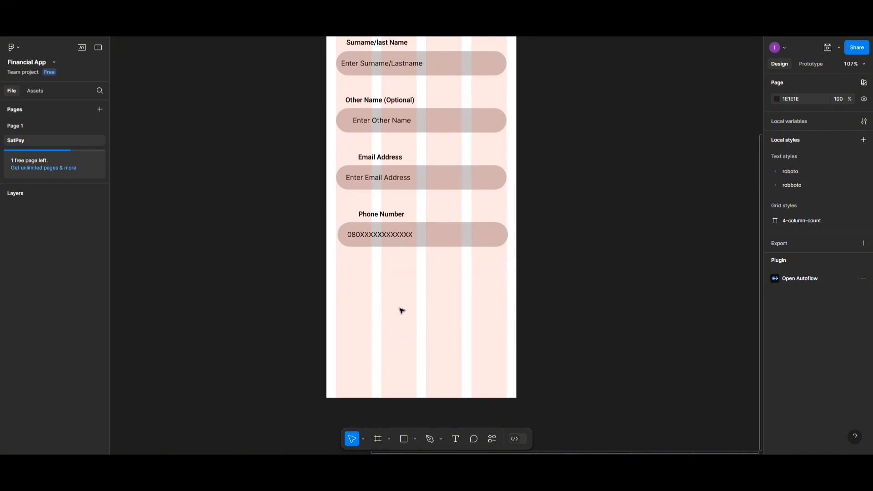
click(409, 238)
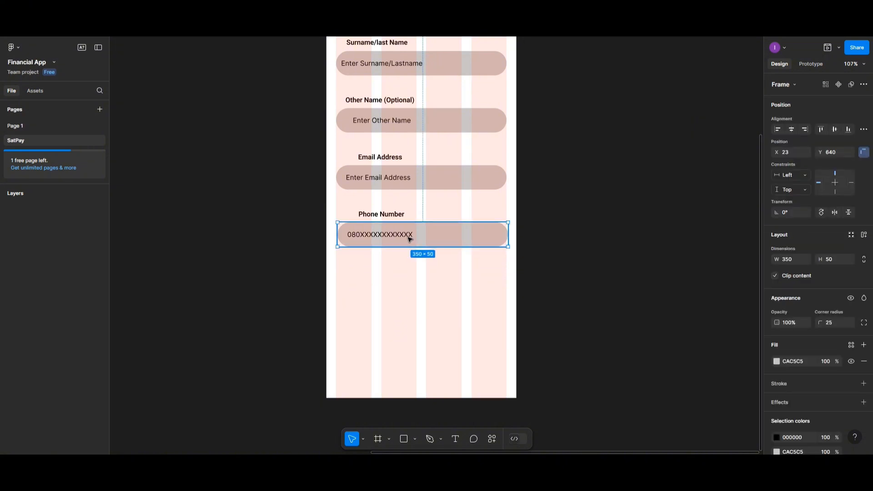
alt+drag(409, 238, 410, 282)
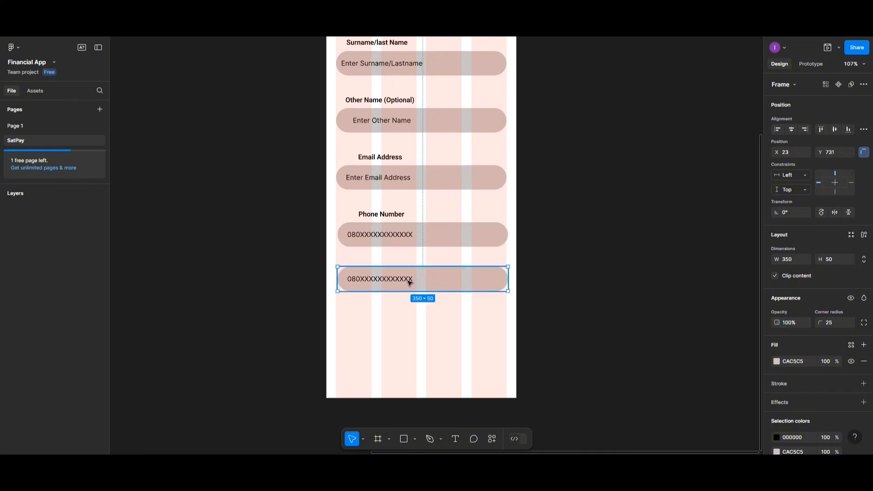
Change the text inside the duplicated bottom field to "Continue"
double_click(403, 280)
double_click(403, 281)
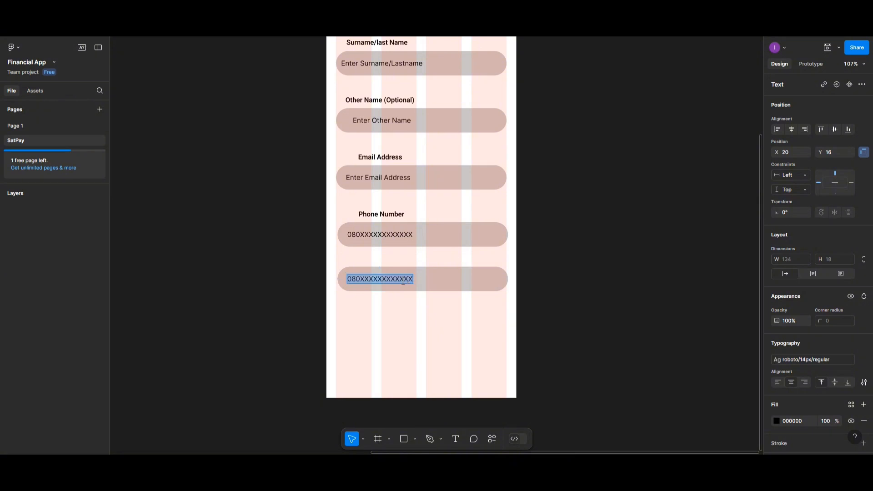
text(cO)
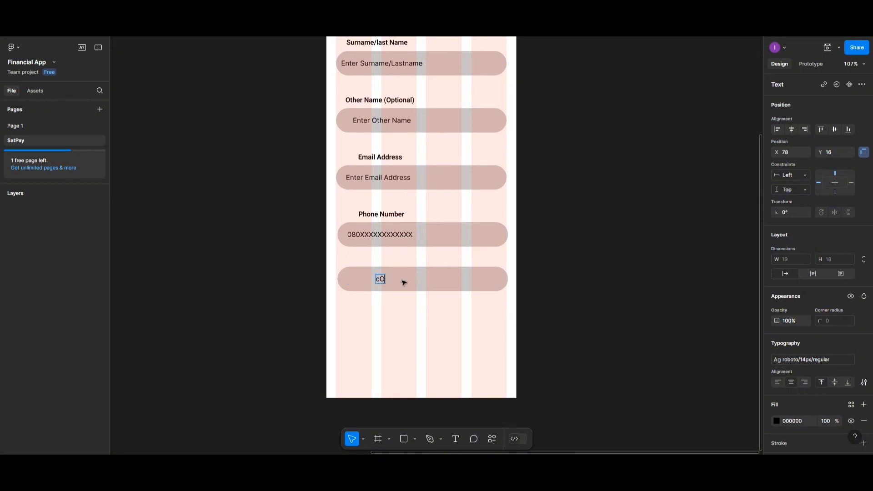
text(NTINUE)
key(BackSpace)
key(BackSpace)
key(BackSpace)
key(BackSpace)
key(BackSpace)
key(BackSpace)
key(BackSpace)
key(BackSpace)
text(Contin)
text(e)
key(BackSpace)
text(ue)
key(Escape)
Center the Continue text horizontally in its frame and apply the roboto/16px bold text style
click(791, 129)
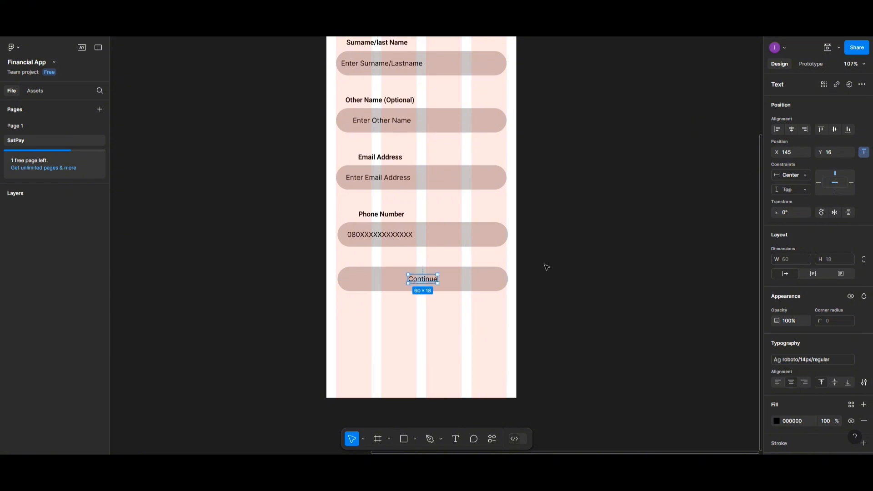
scroll(856, 359, down, 2)
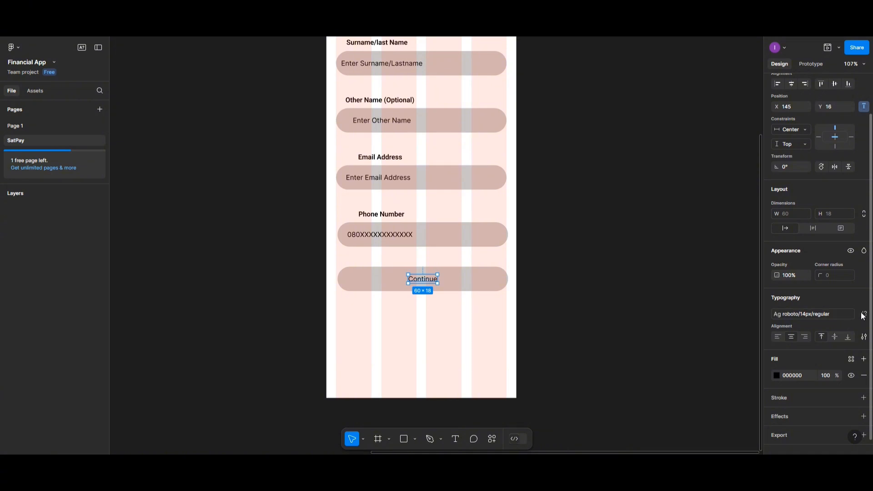
click(863, 314)
click(863, 297)
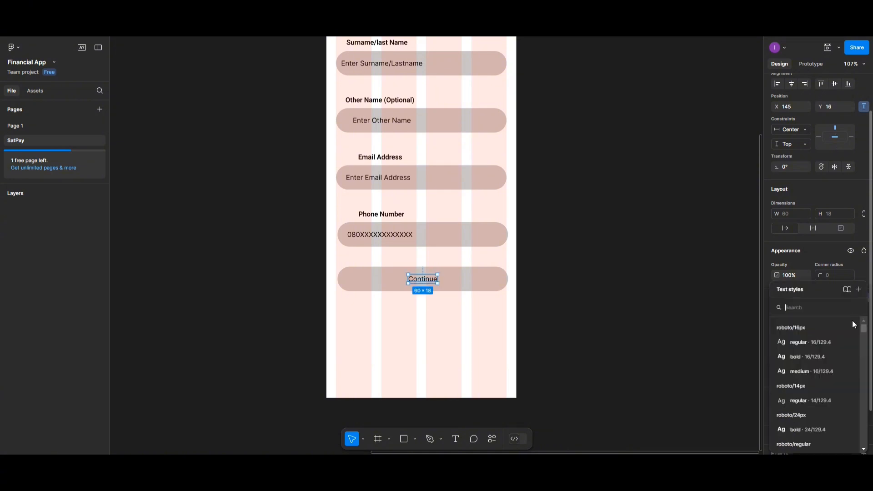
click(821, 354)
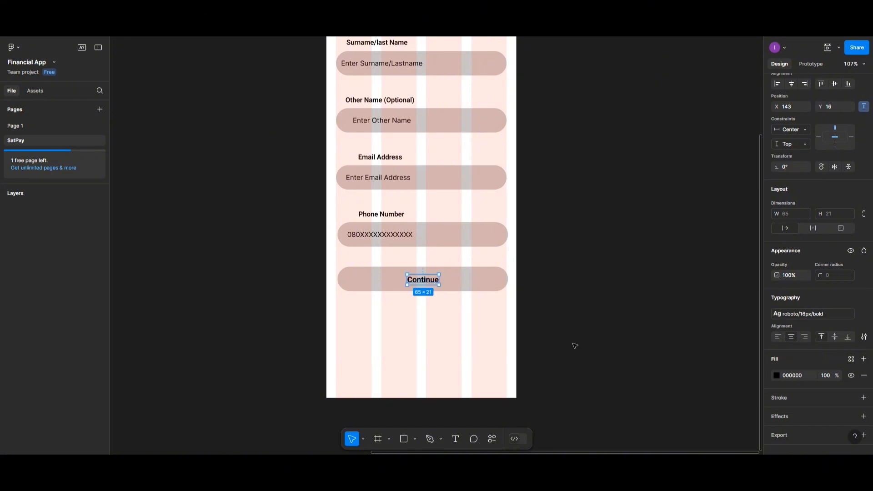
Set the Continue text's fill colour to white (FFFFFF)
click(474, 286)
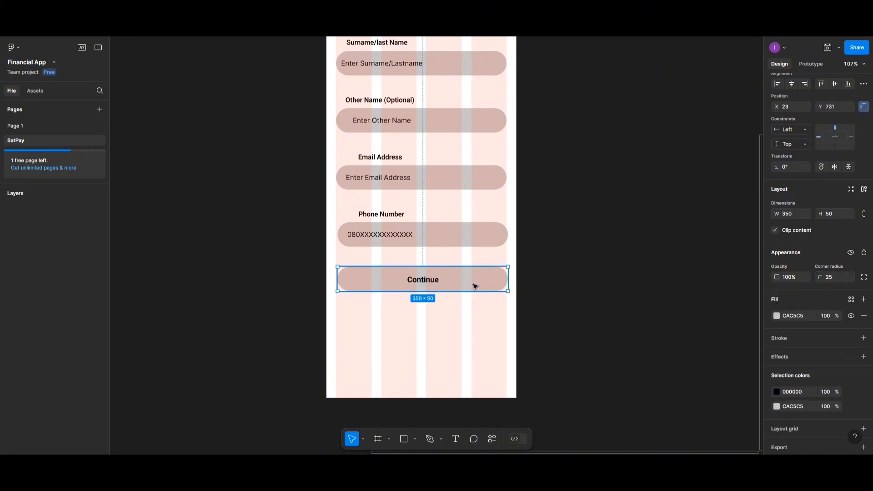
click(413, 280)
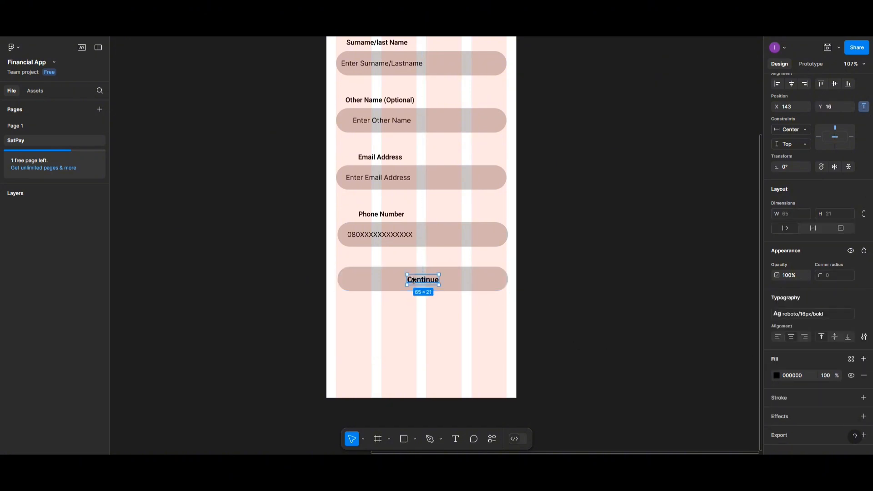
click(777, 374)
click(665, 409)
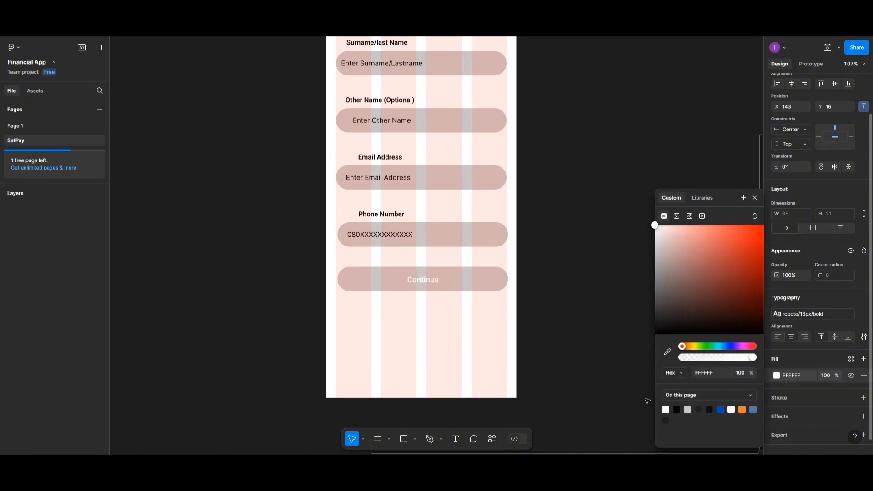
Set the Continue button's fill colour to 010101 and centre its text vertically in the button
click(489, 286)
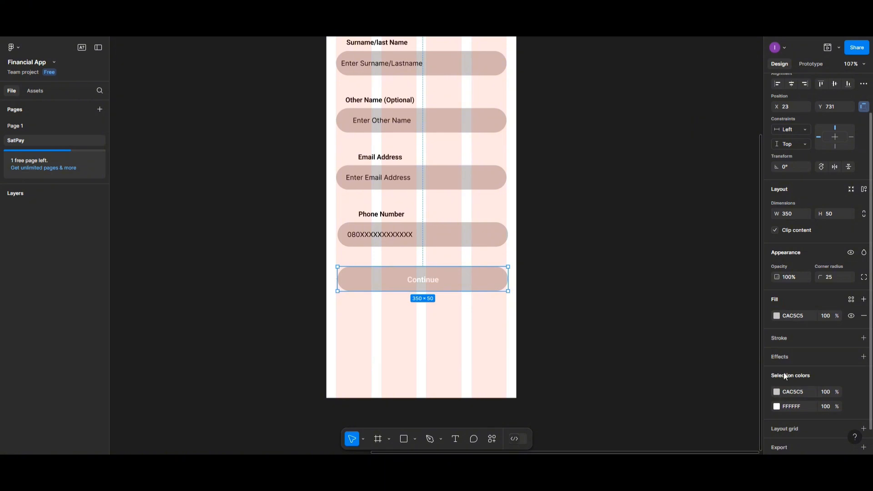
click(776, 317)
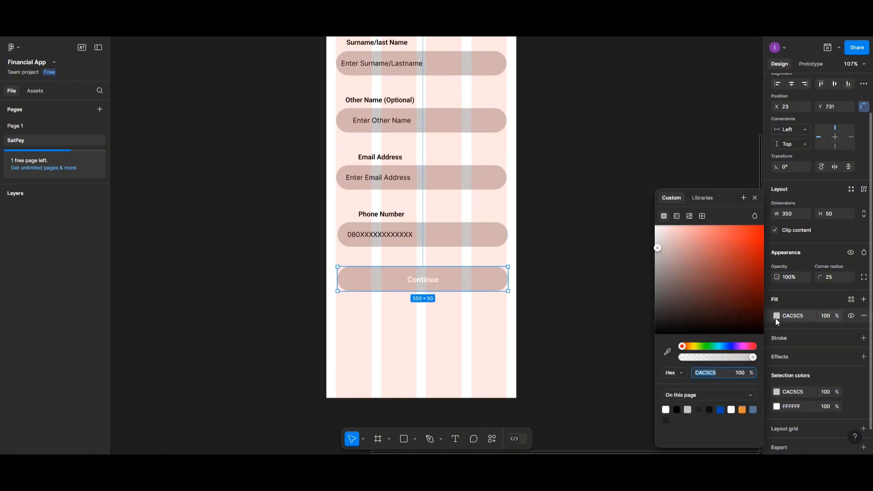
click(678, 409)
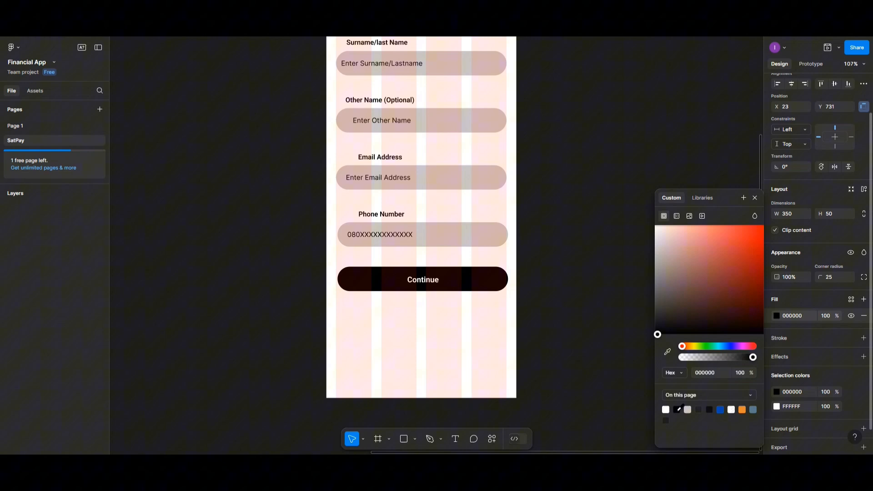
click(709, 409)
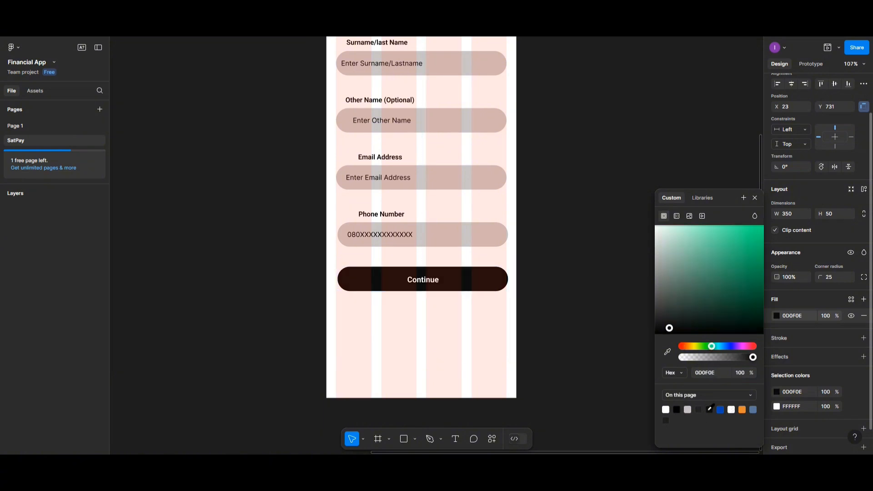
click(714, 373)
text(0101)
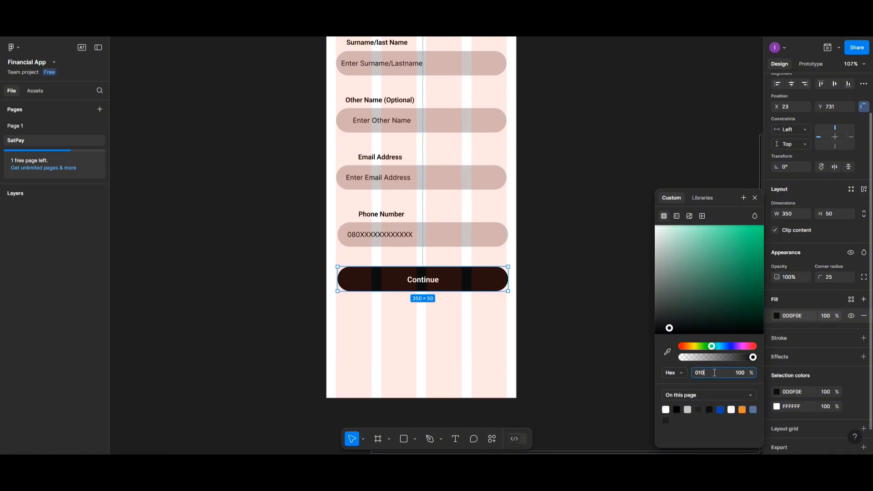
click(410, 320)
double_click(426, 284)
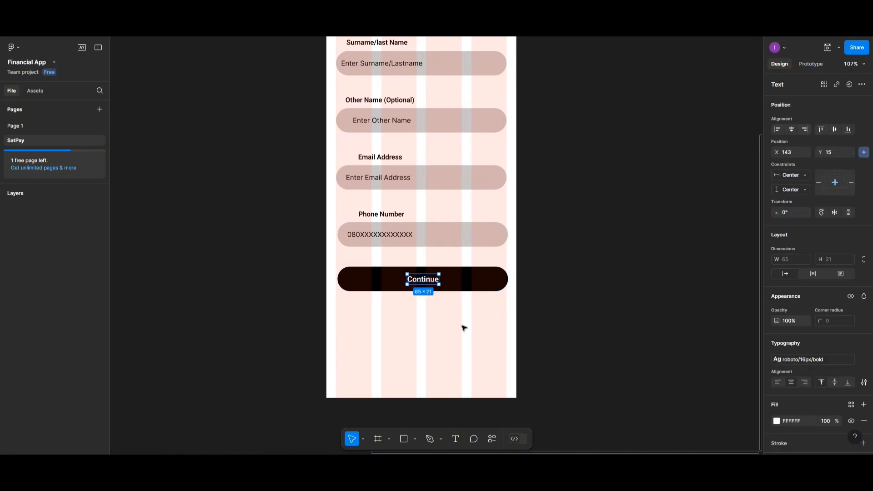
click(440, 332)
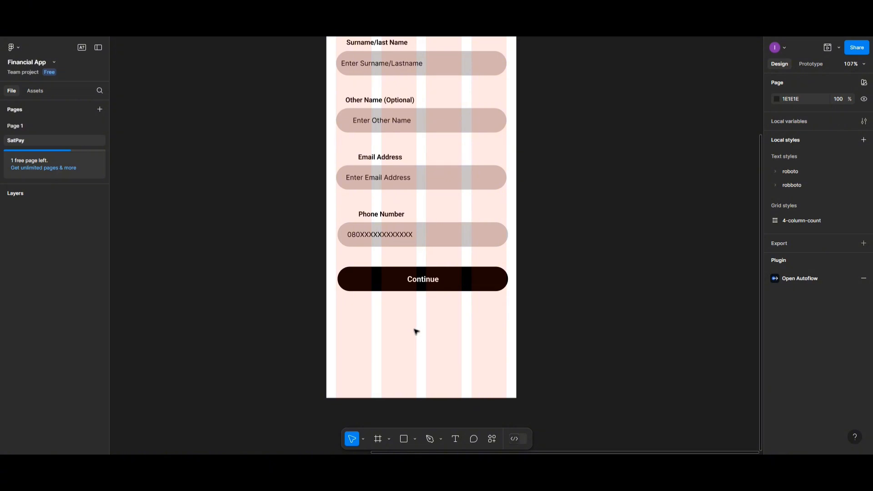
Duplicate the Continue text just below the button at about Y 804 and change the copy to "Have An account? Log In"
double_click(426, 281)
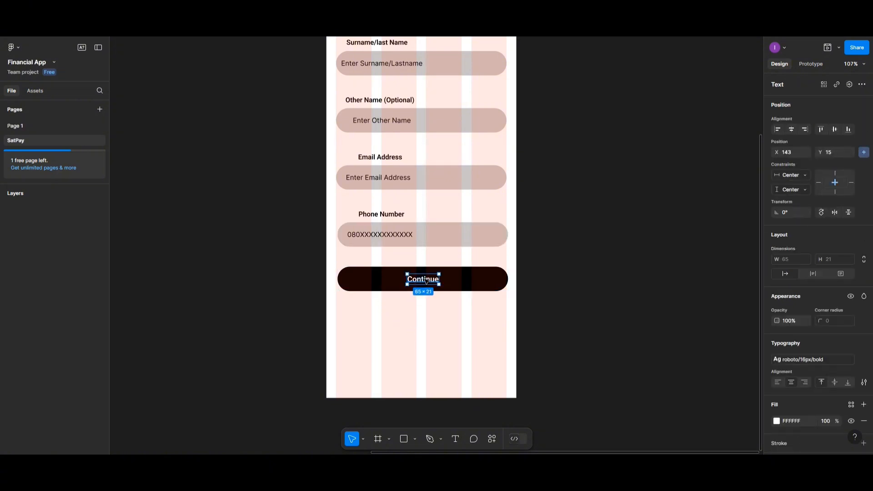
drag(426, 280, 419, 308)
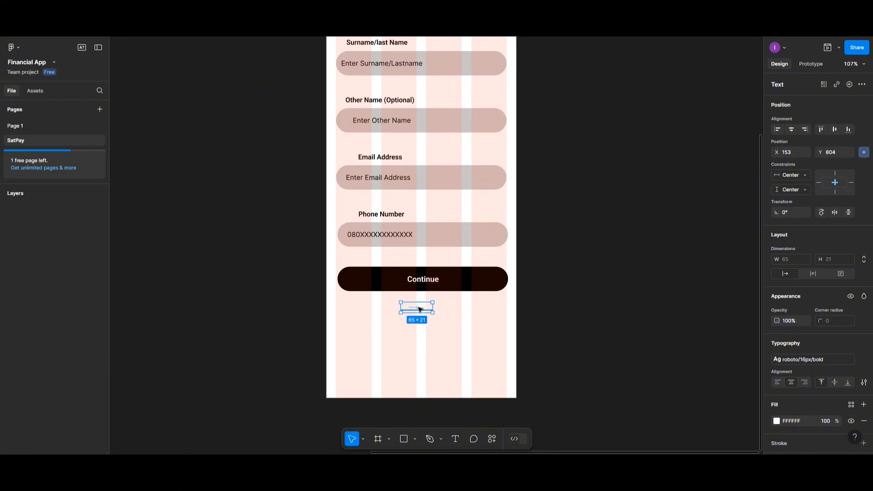
double_click(419, 308)
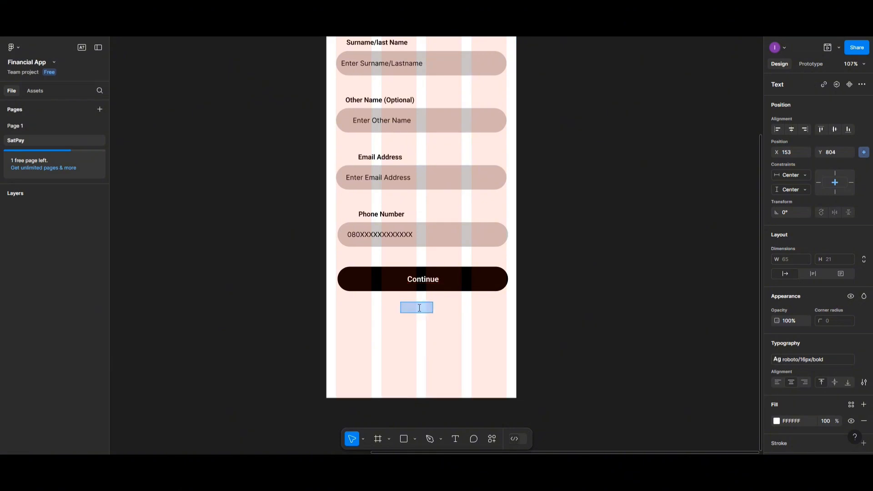
text(Have alr account? Log in)
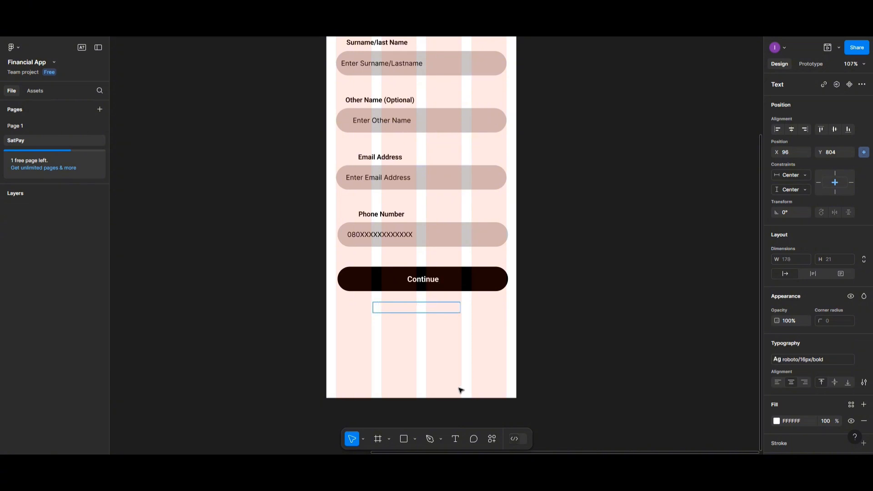
key(Escape)
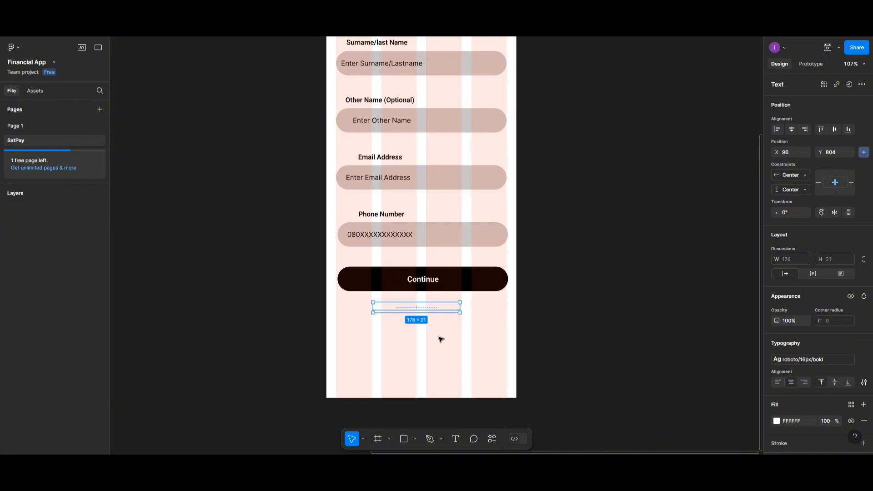
Set the login prompt's fill to black (000000) and apply the robboto/14px/medium text style to its "Have An account?" part
click(777, 421)
click(678, 410)
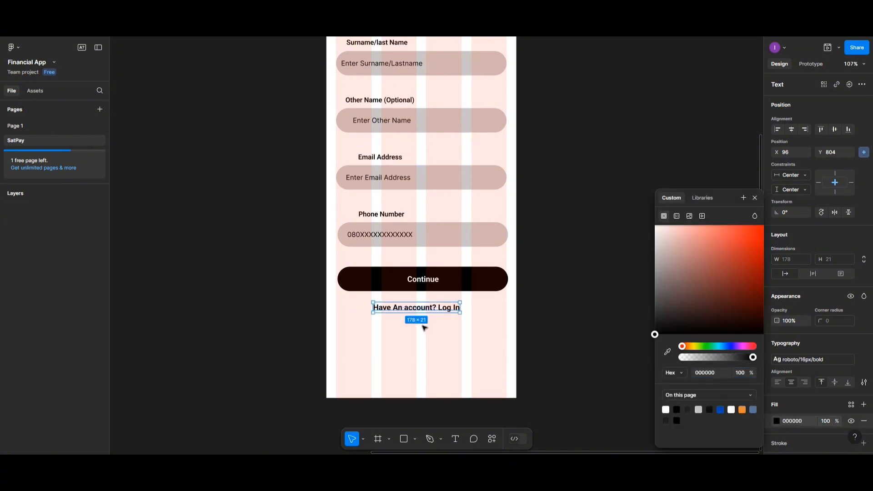
double_click(427, 309)
drag(435, 307, 373, 307)
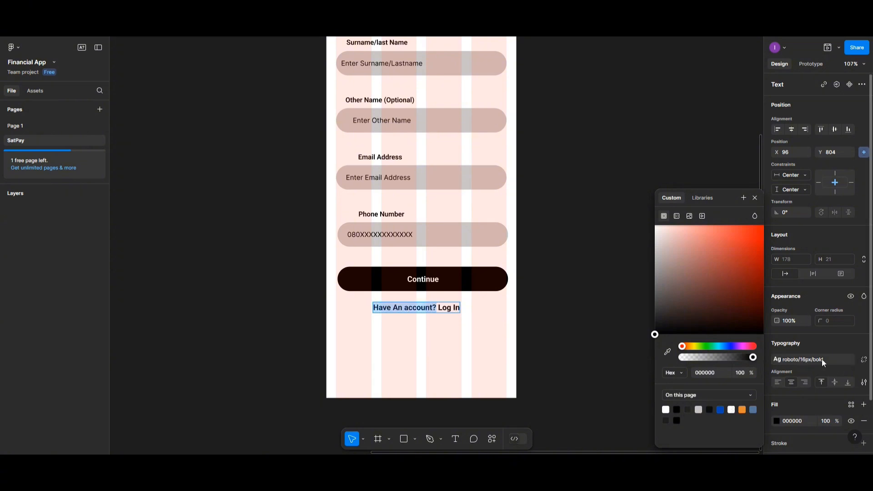
click(861, 360)
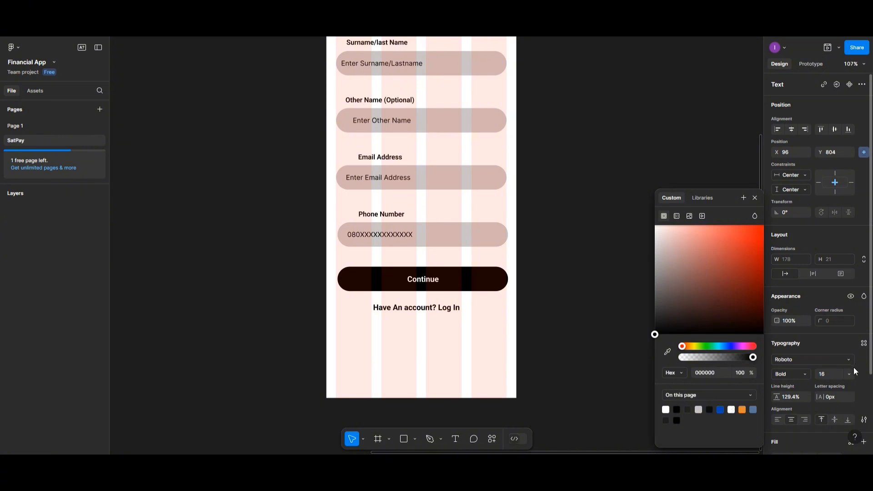
click(863, 346)
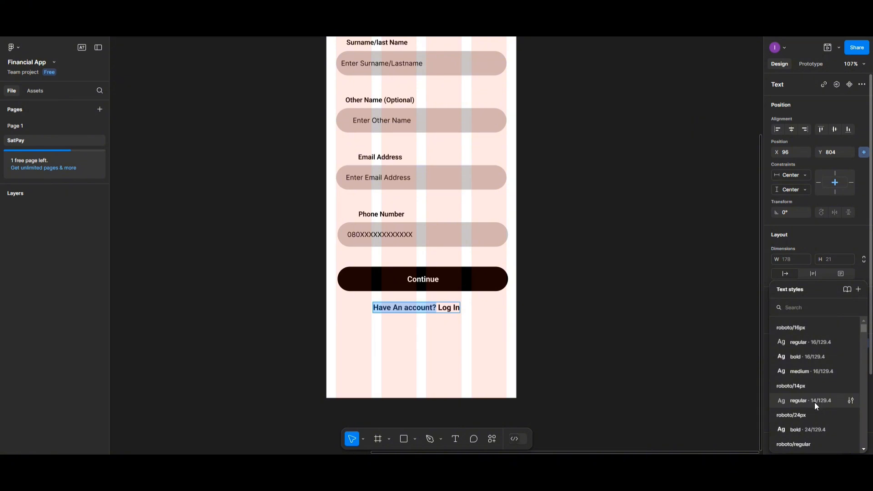
scroll(811, 427, down, 2)
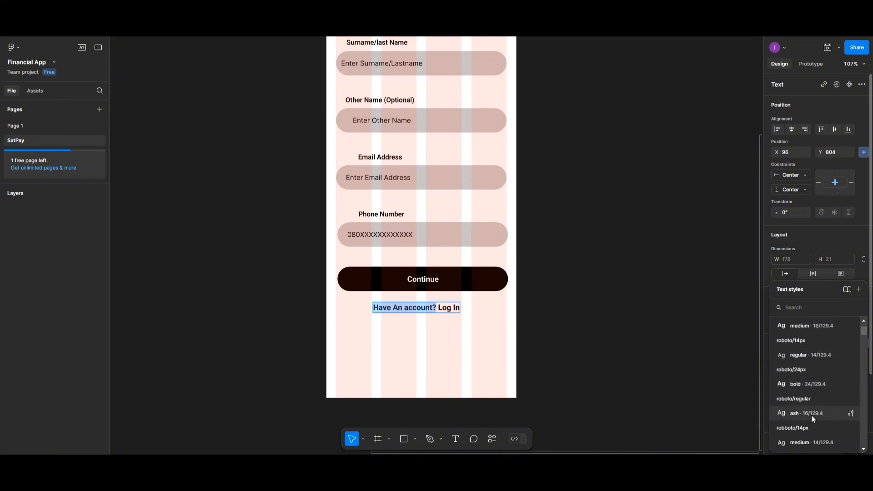
click(806, 439)
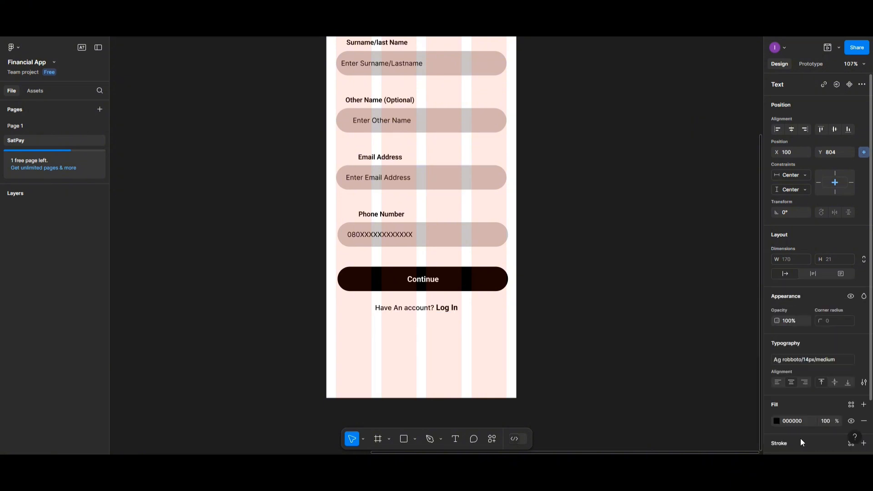
Change "An" to lowercase "an" in the login prompt and centre the text horizontally in the screen frame
double_click(395, 309)
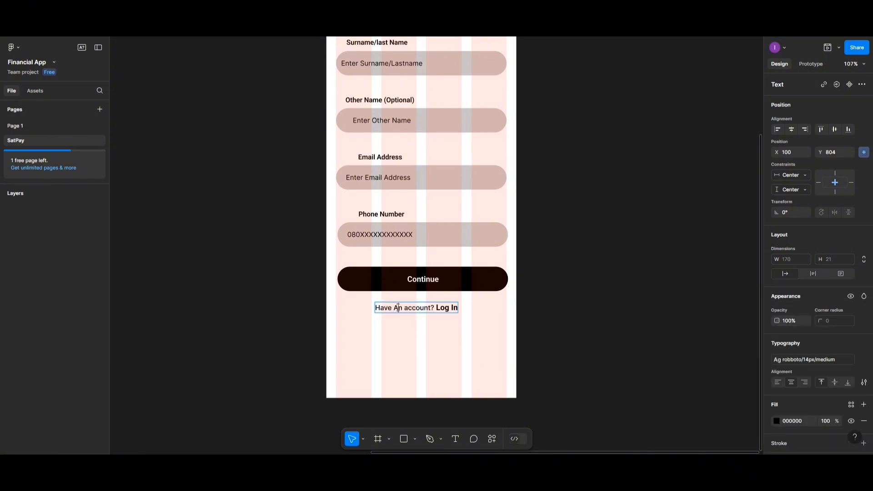
key(Delete)
text(a)
key(Escape)
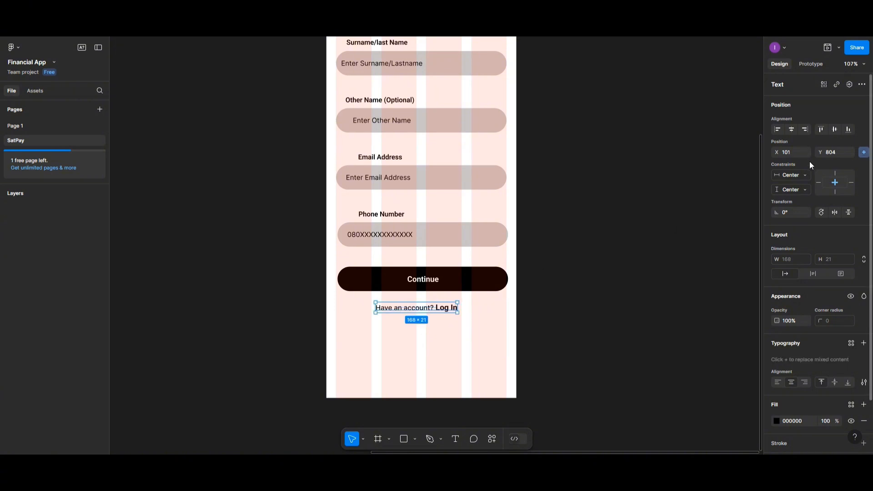
click(793, 129)
scroll(432, 236, up, 5)
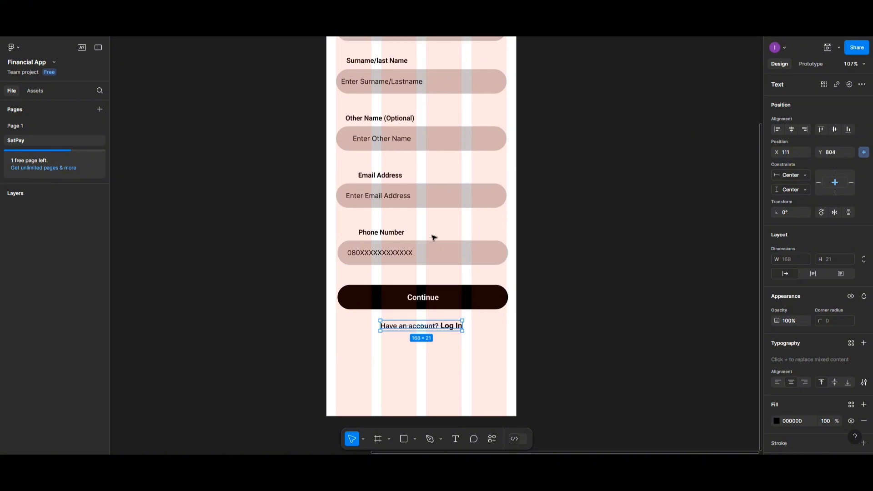
scroll(432, 236, down, 6)
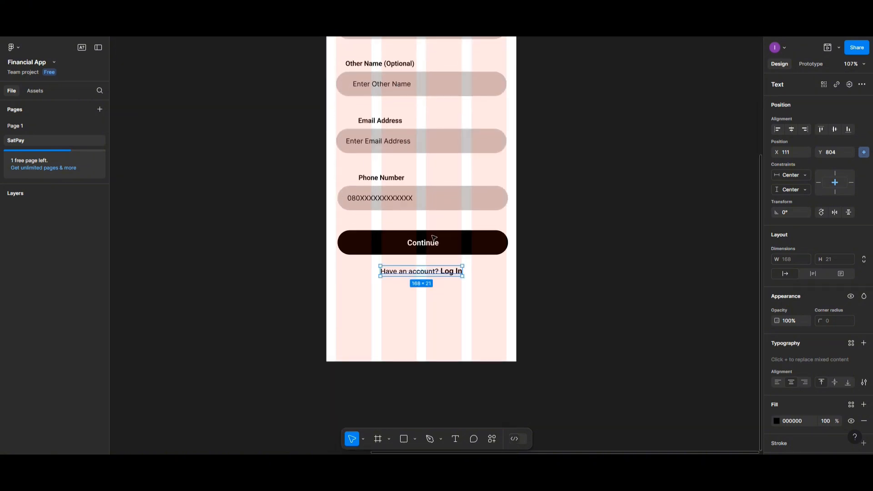
scroll(410, 367, up, 4)
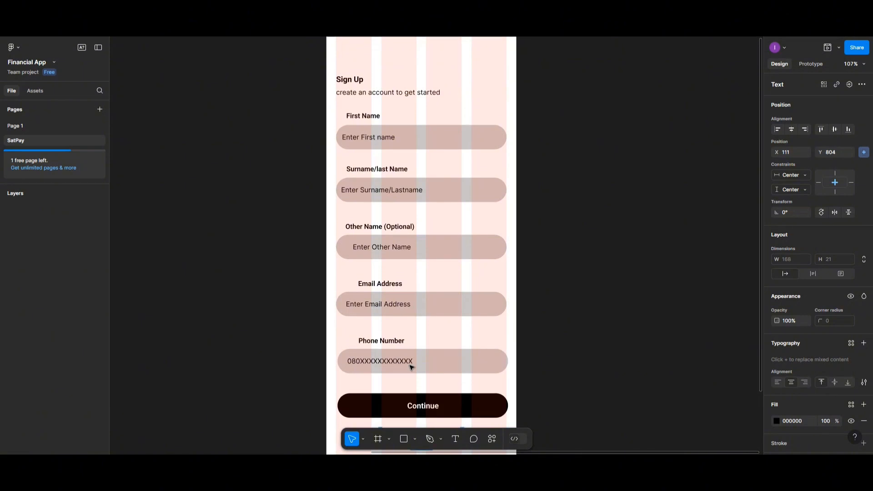
scroll(412, 367, down, 2)
scroll(411, 367, down, 1)
click(418, 372)
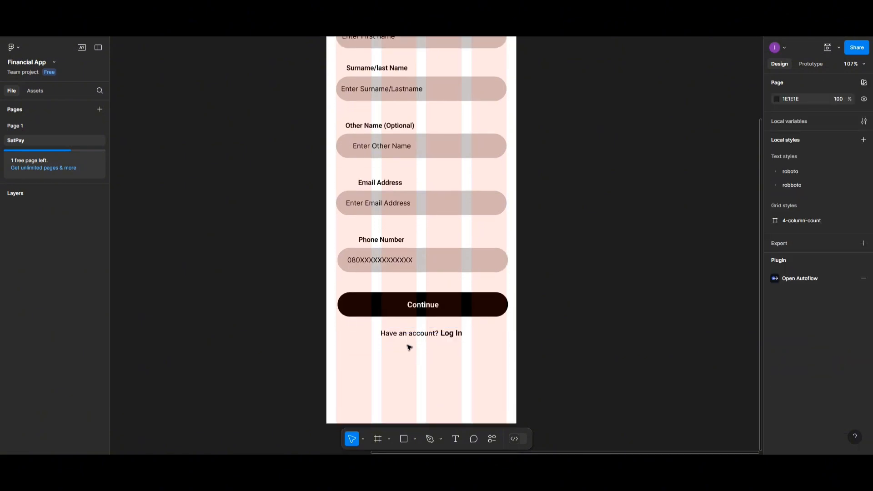
Search the Phosphor Icons plugin for "chat" and insert the ChatCircleDots and ChatCircle icons into the sign-up screen
right_click(467, 366)
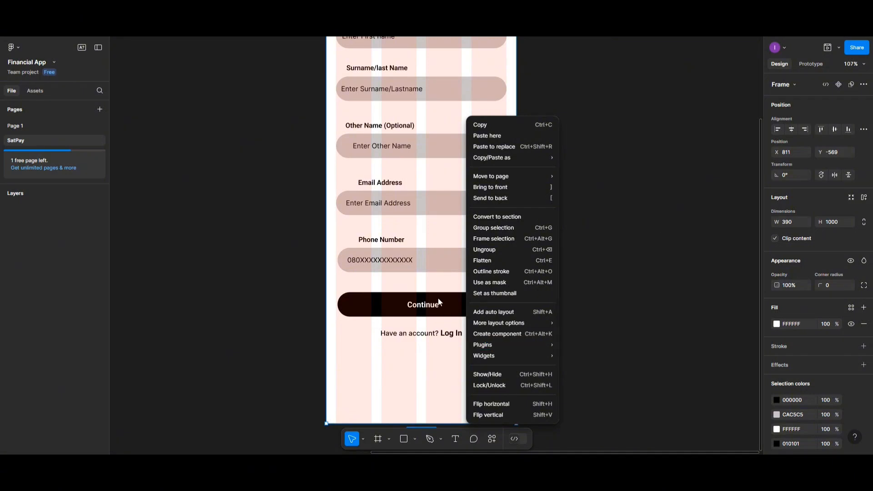
mouse_move(499, 322)
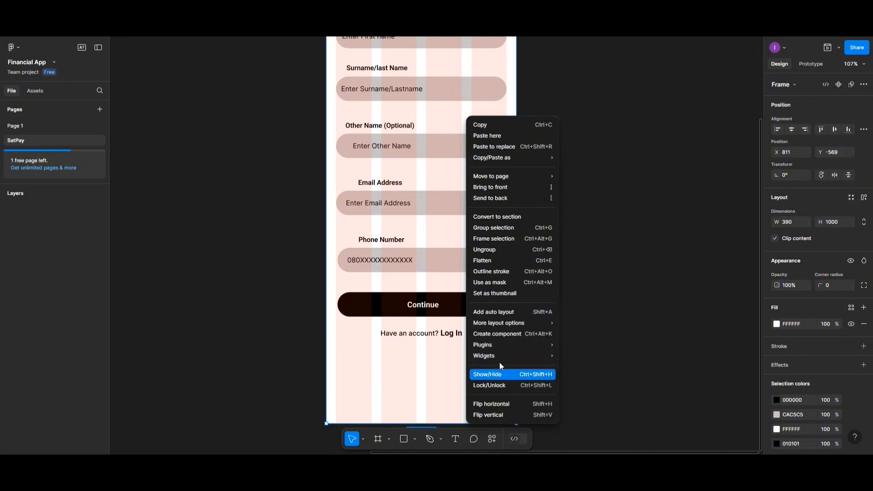
mouse_move(495, 347)
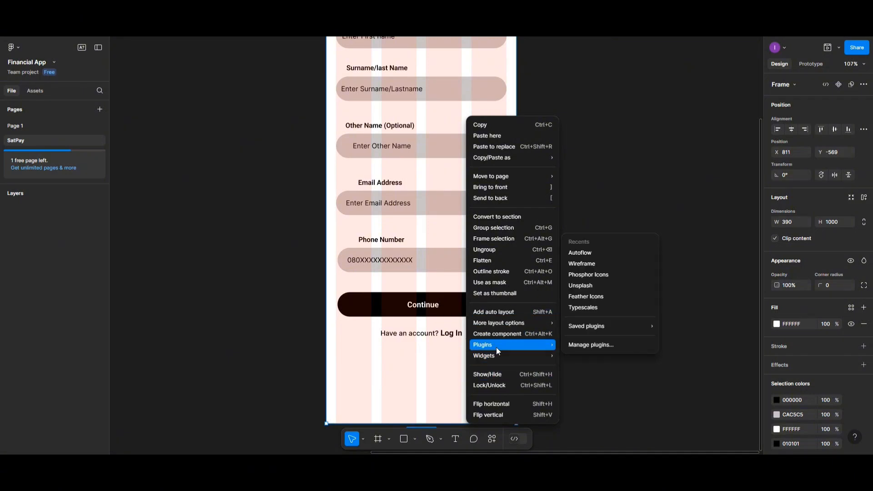
click(586, 275)
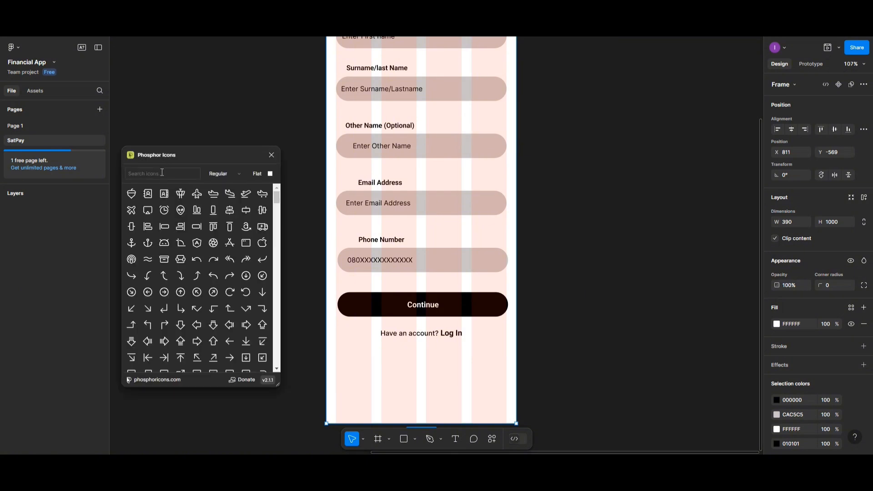
click(162, 173)
text(chat)
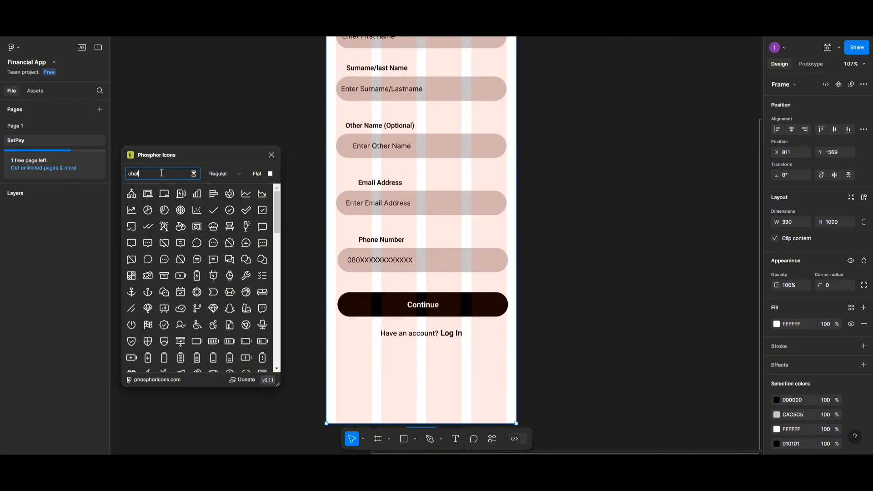
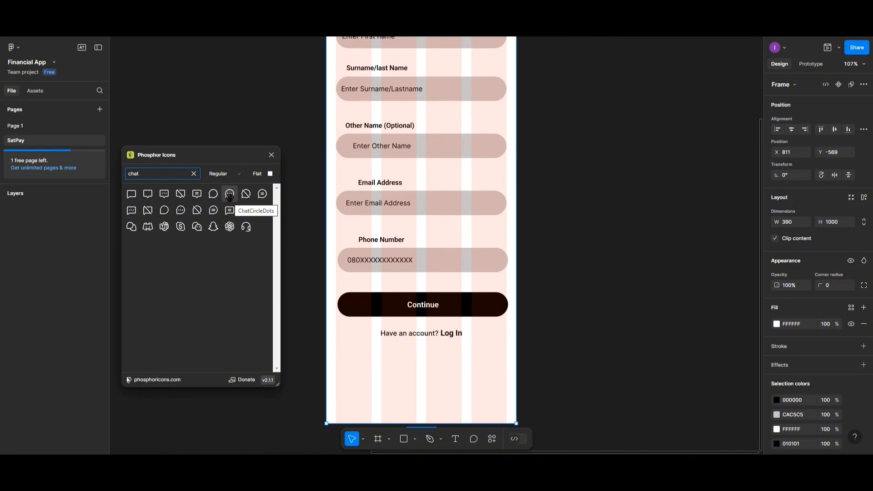
click(230, 195)
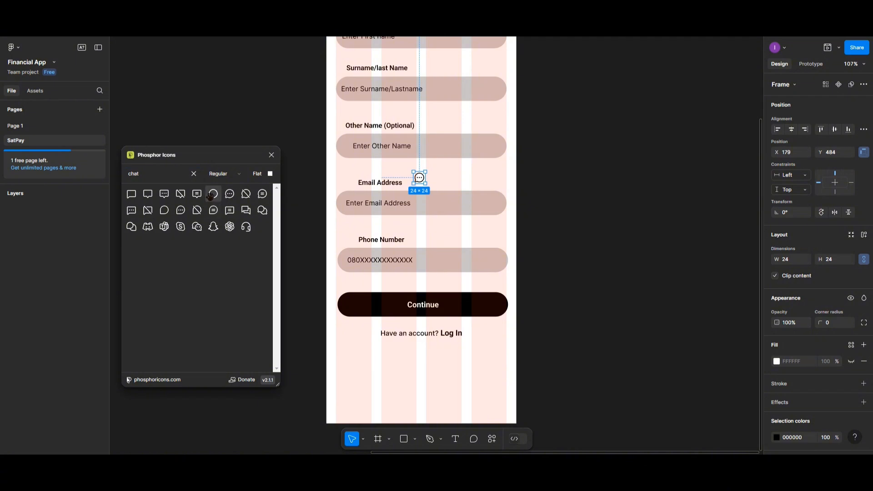
click(213, 193)
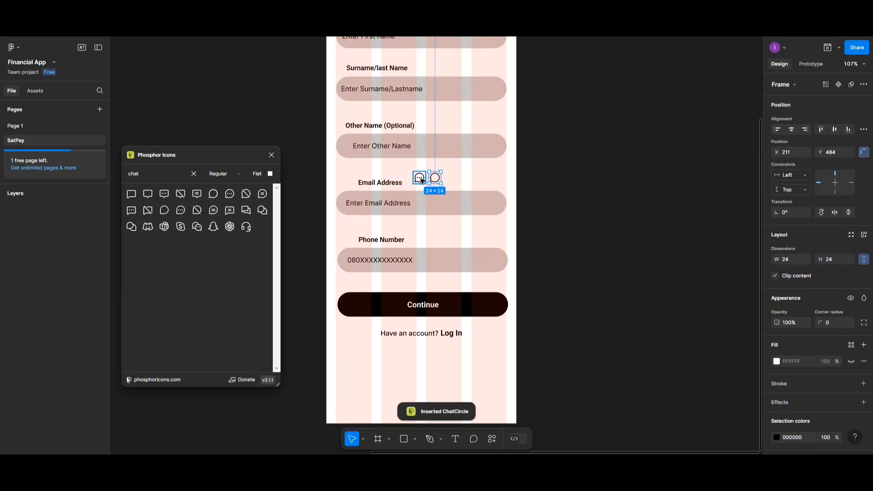
click(271, 156)
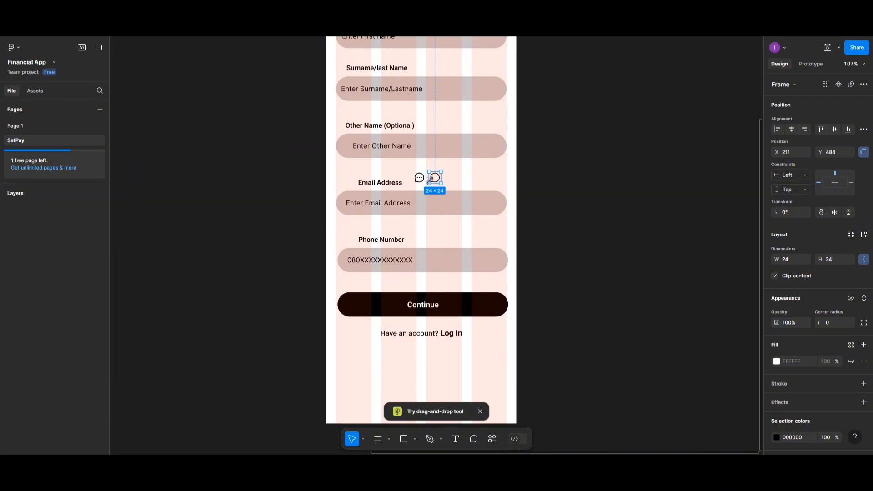
Move both chat icons below the login prompt, with ChatCircle at about X 307, Y 870 and ChatCircleDots at about X 247, Y 872
drag(435, 178, 481, 367)
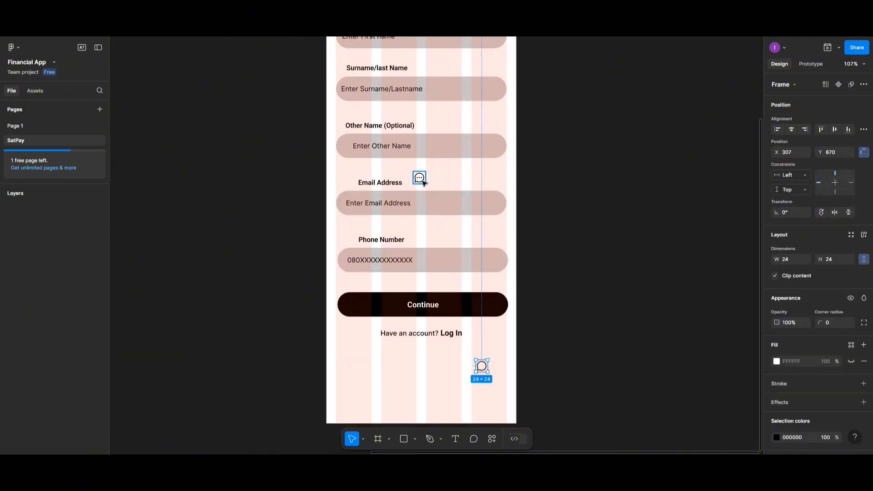
drag(419, 178, 453, 369)
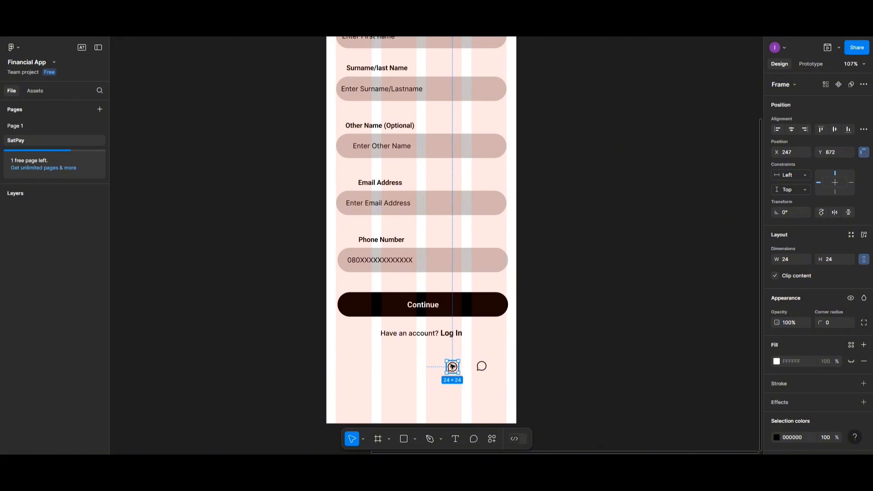
Move the ChatCircle vector out of its frame to about X 288, Y 909, and delete the empty frame
drag(453, 367, 463, 371)
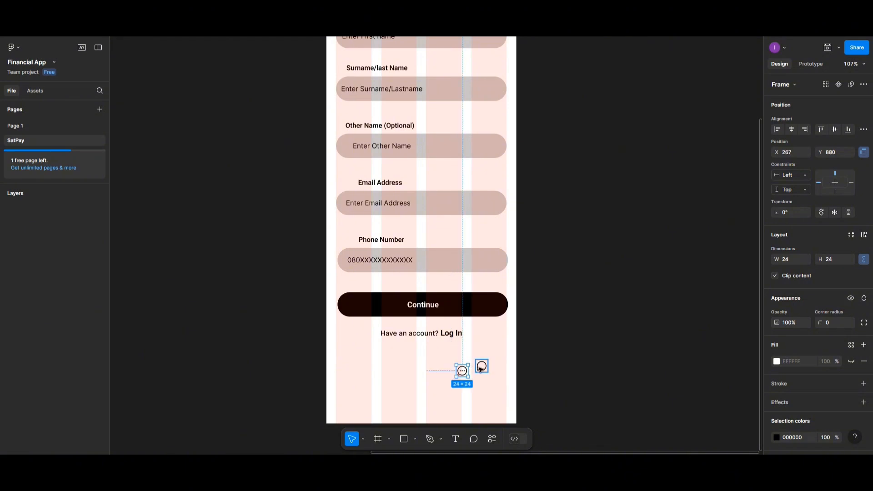
click(480, 367)
click(498, 371)
click(481, 366)
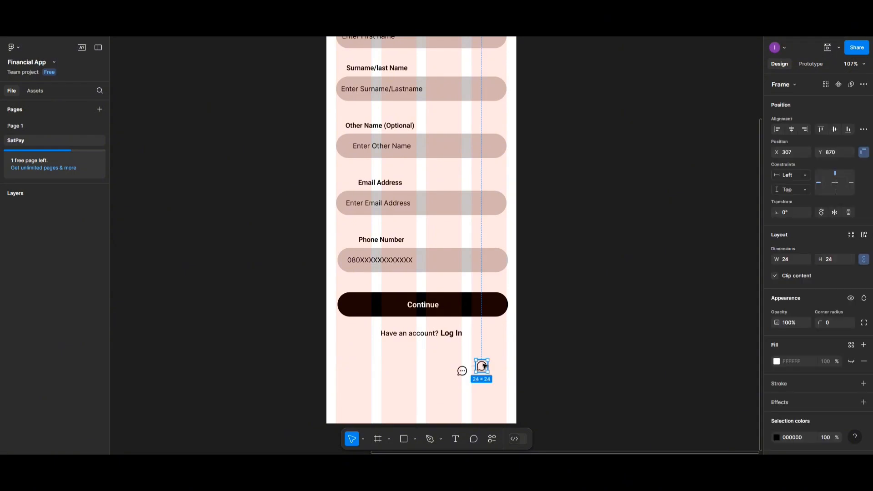
double_click(483, 366)
drag(484, 366, 473, 385)
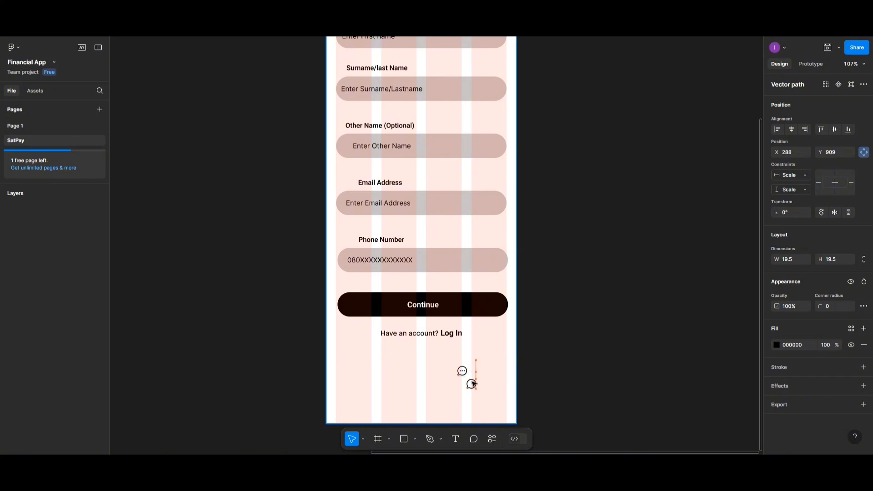
click(486, 366)
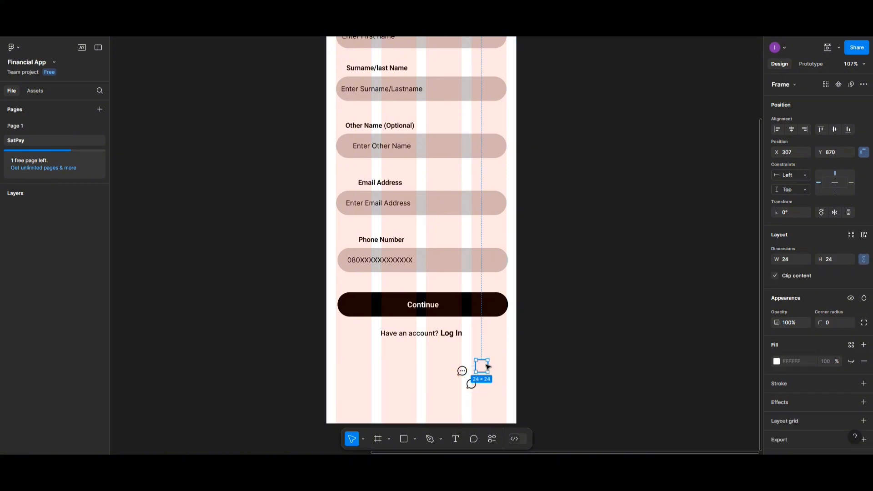
Move the ChatCircleDots vector out of its frame to about X 323, Y 919, and delete the empty frame
click(457, 367)
double_click(462, 370)
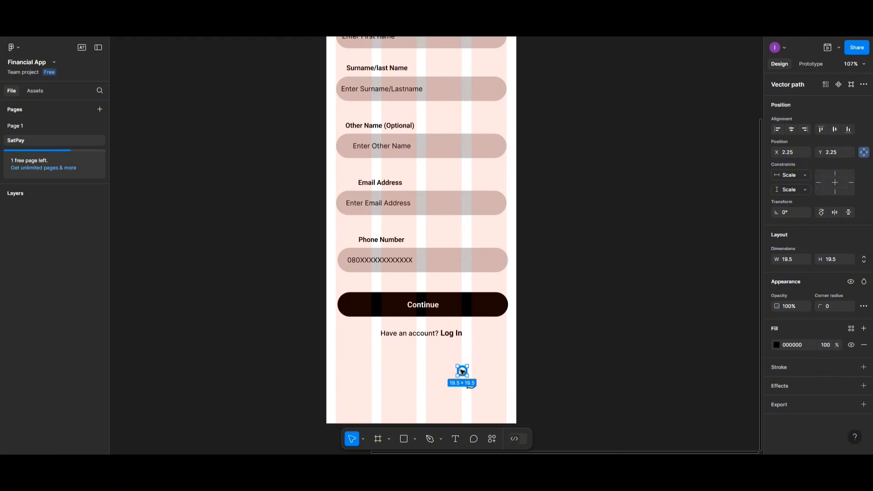
drag(461, 370, 488, 389)
click(460, 369)
key(Delete)
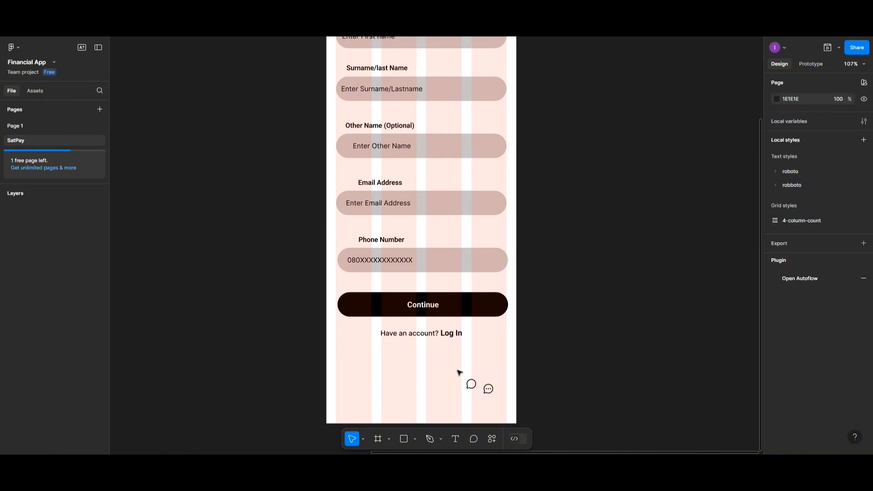
Enlarge both chat icon vectors to about 41 × 41, with the plain ChatCircle at about X 270, Y 897
click(470, 382)
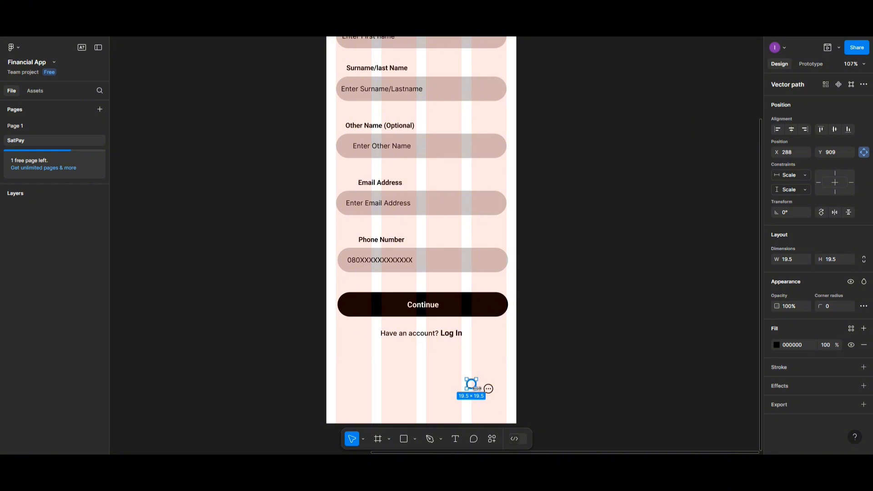
mouse_move(476, 389)
mouse_down()
mouse_move(487, 400)
mouse_move(464, 382)
mouse_up()
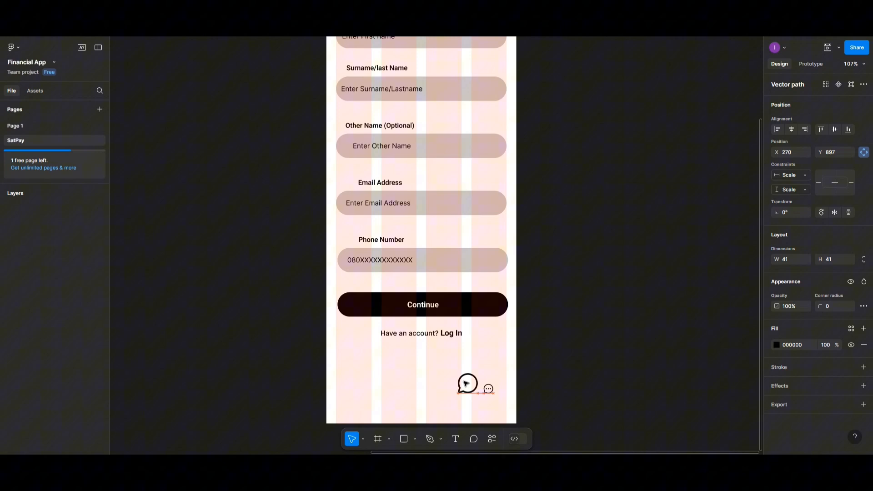
click(488, 389)
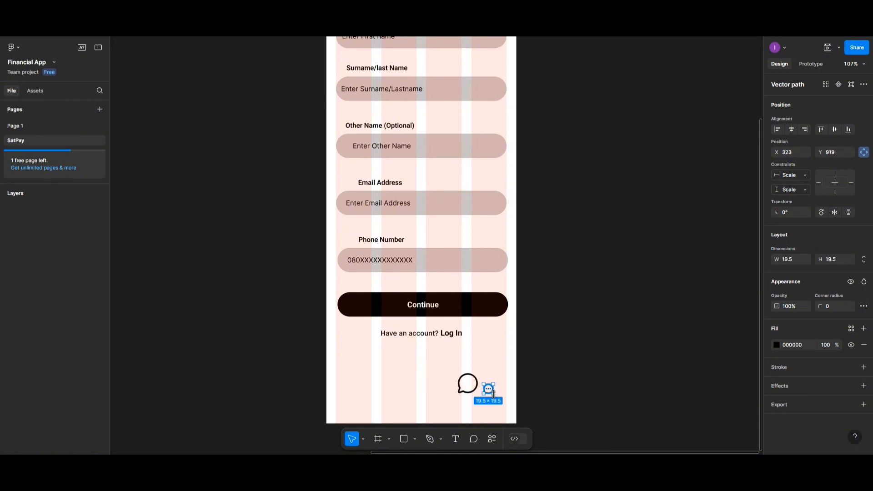
drag(493, 393, 501, 404)
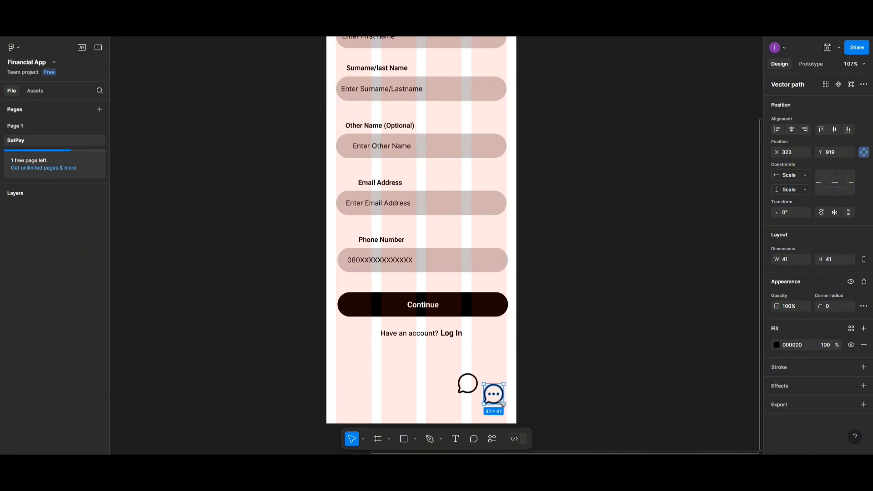
Set the width of both chat icon vectors to 40, ChatCircleDots first and the plain ChatCircle second
click(464, 383)
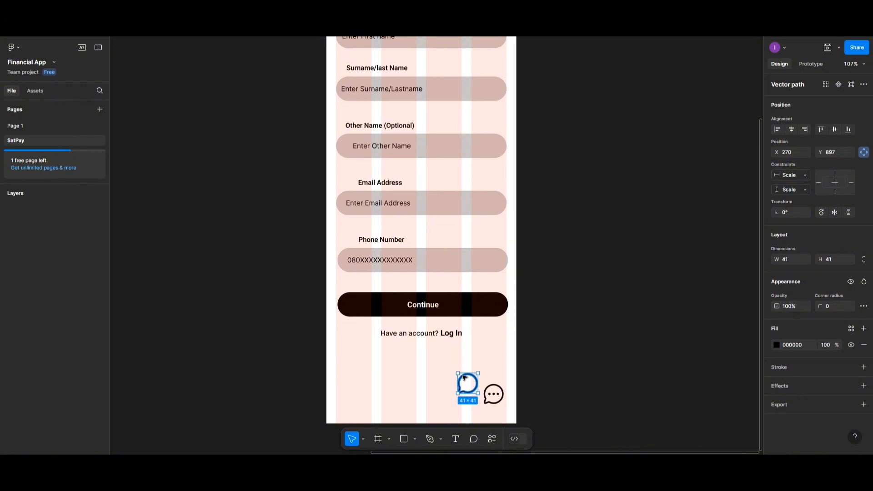
click(494, 394)
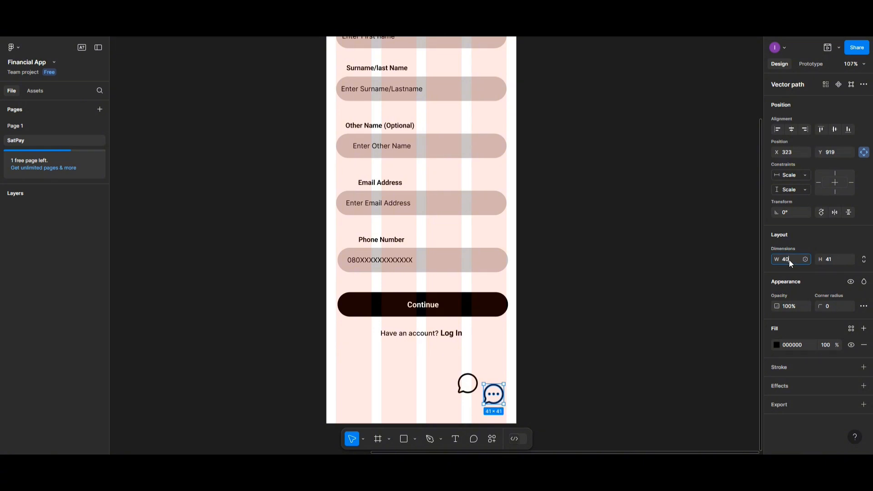
click(487, 366)
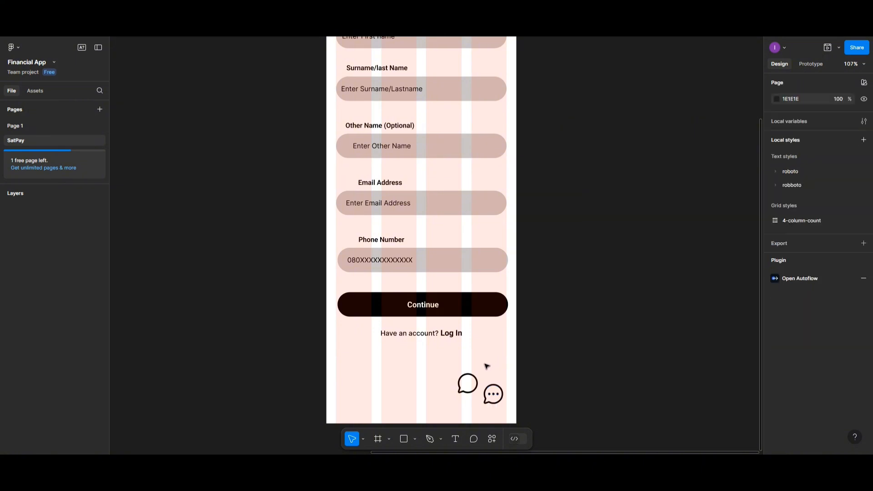
click(467, 378)
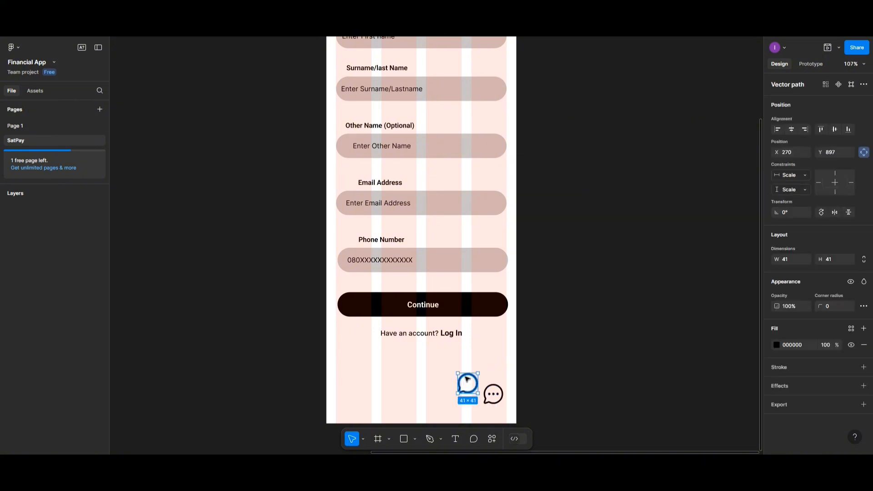
click(787, 259)
text(40)
click(703, 290)
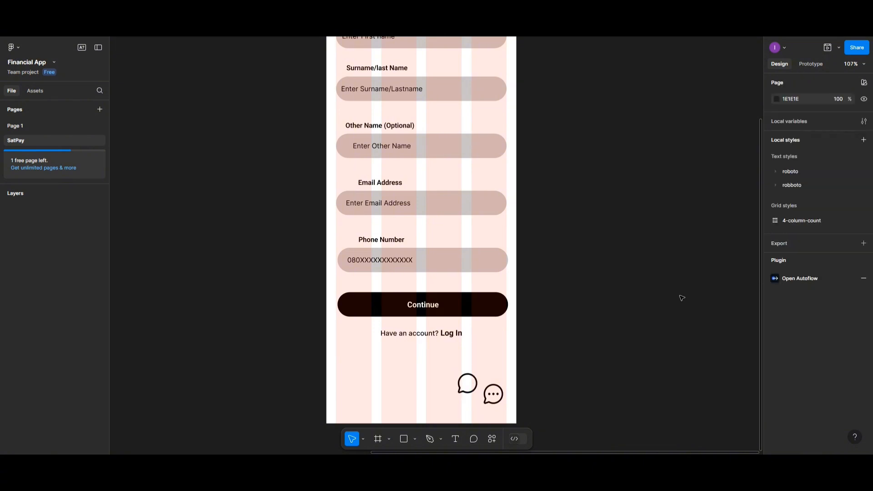
Set the height of the ChatCircle and ChatCircleDots vectors to match their width of 40
click(473, 390)
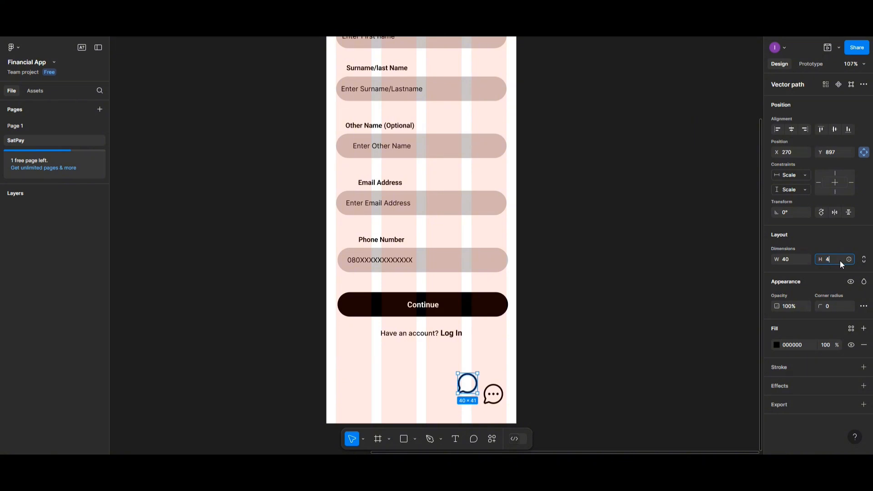
click(496, 393)
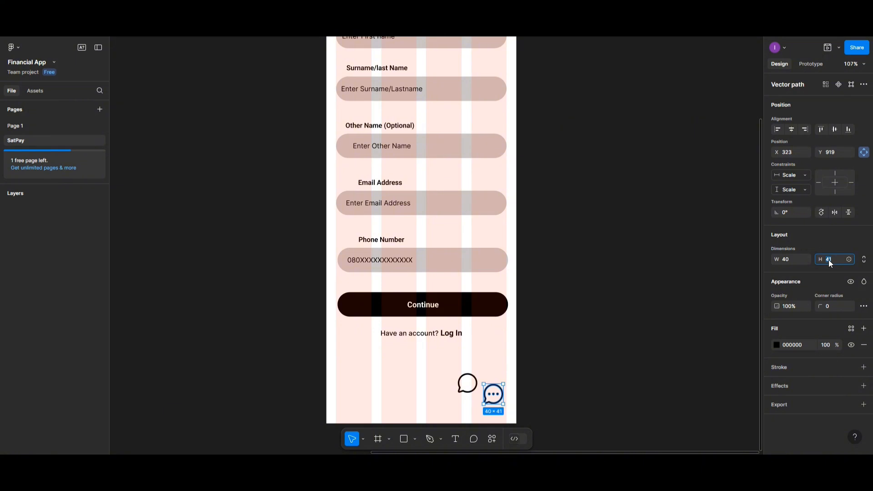
Set the height of the dotted chat bubble icon near the frame's lower corner to 40
text(40)
click(493, 362)
click(495, 394)
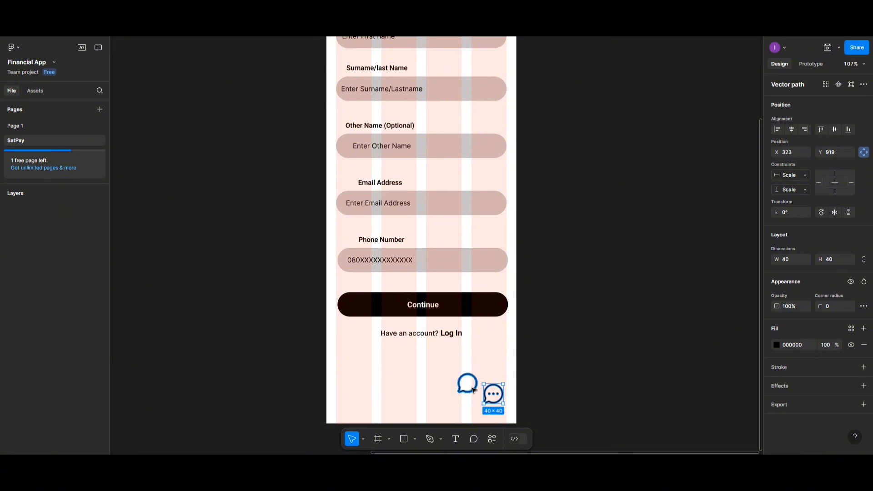
Overlap the chat bubbles by moving the plain one to about X 298, Y 910 and the dotted one to X 318, Y 919
click(471, 389)
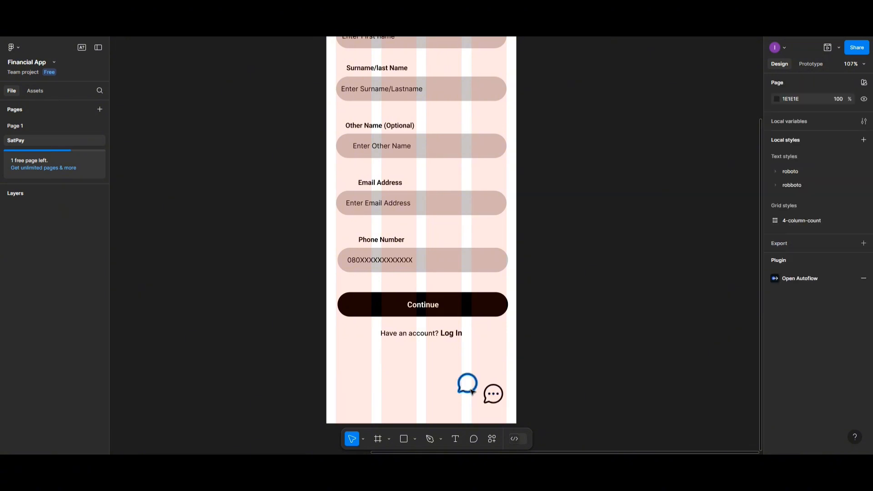
drag(471, 389, 486, 400)
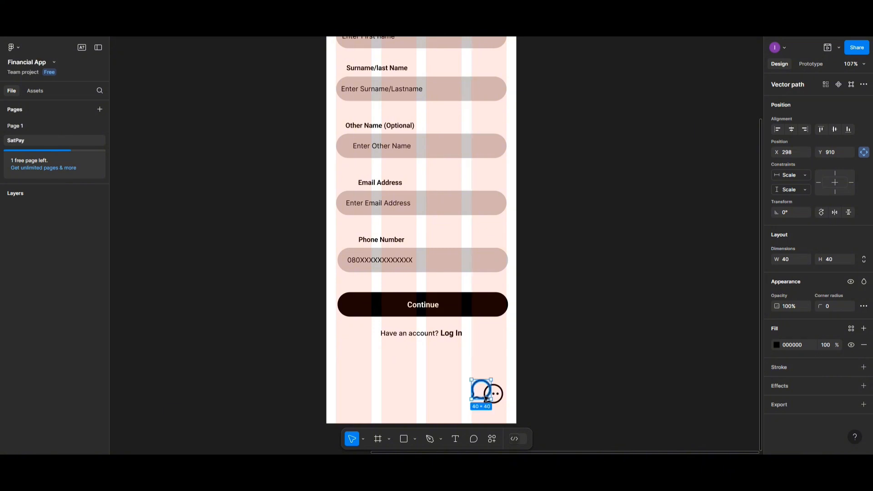
click(503, 399)
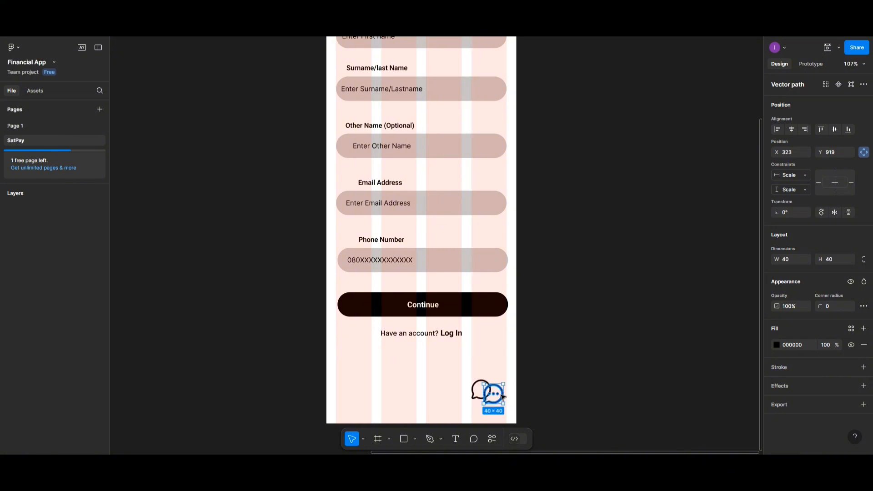
drag(502, 397, 499, 398)
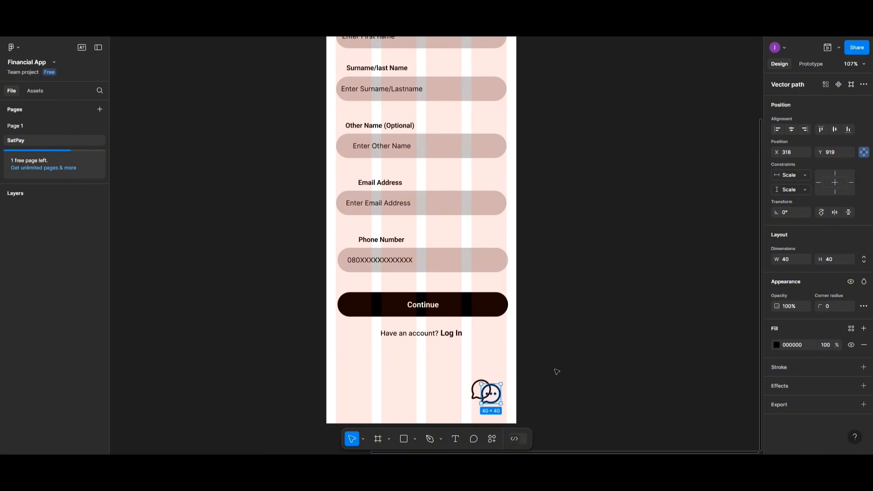
Try to combine the two overlapping chat bubbles with Intersect selection, and undo it
shift+click(478, 383)
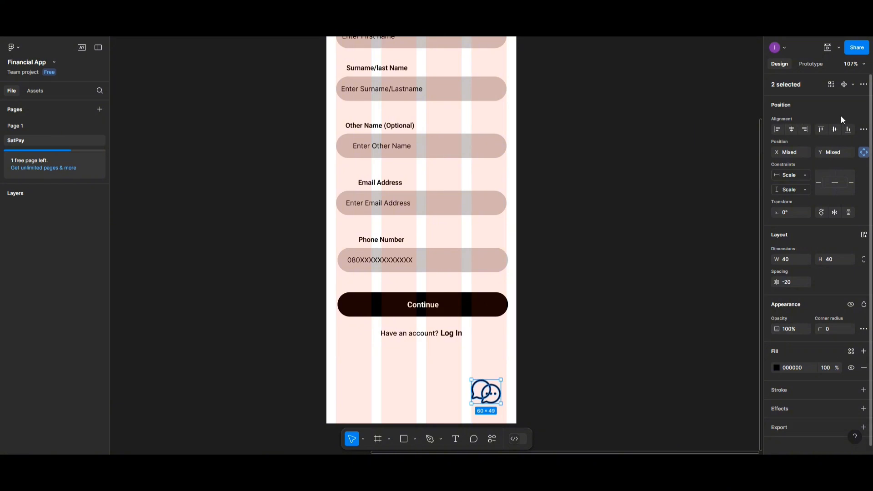
click(863, 130)
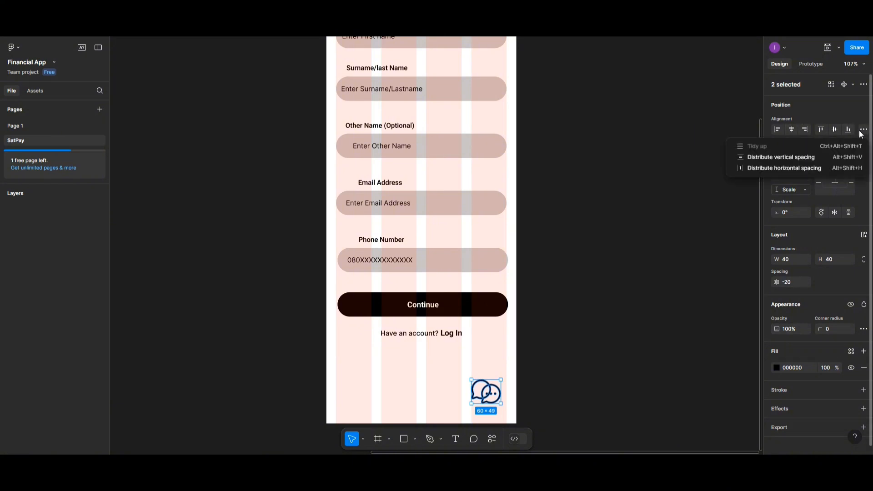
click(691, 214)
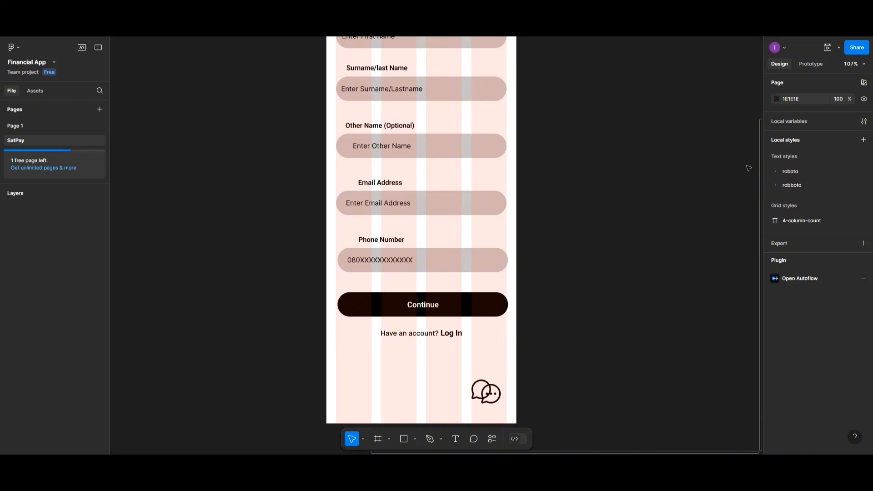
drag(476, 376, 493, 403)
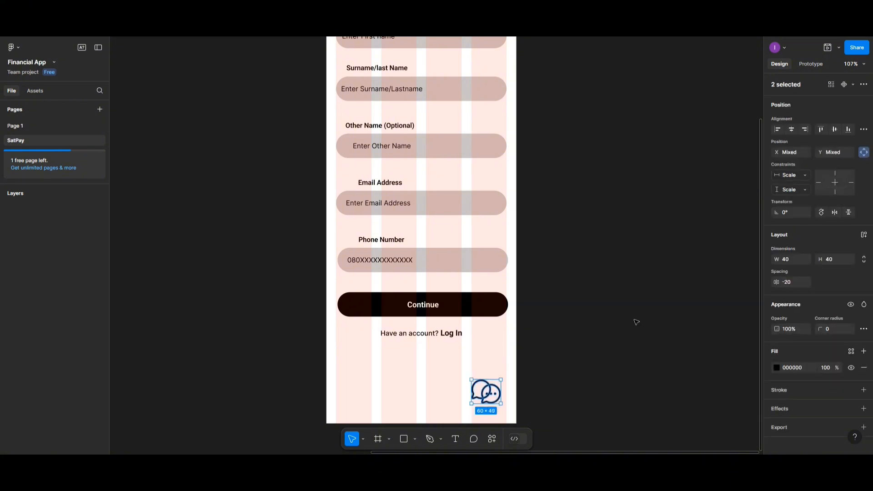
click(863, 130)
click(864, 131)
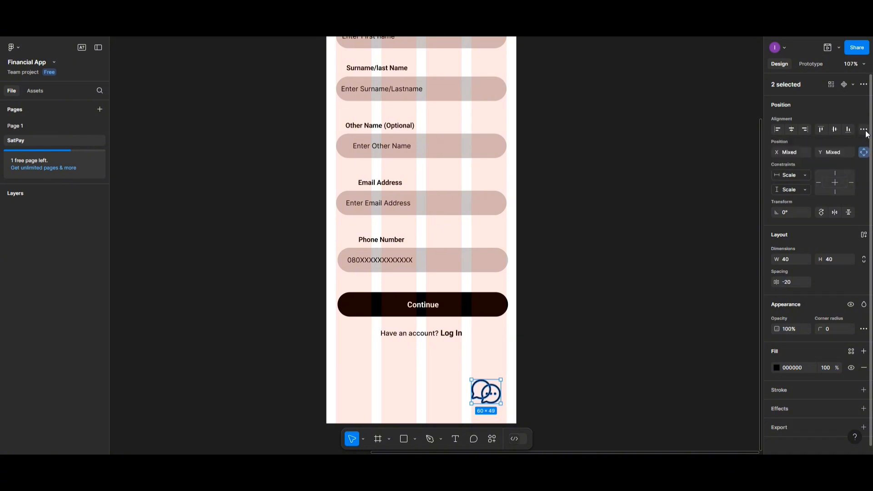
click(864, 85)
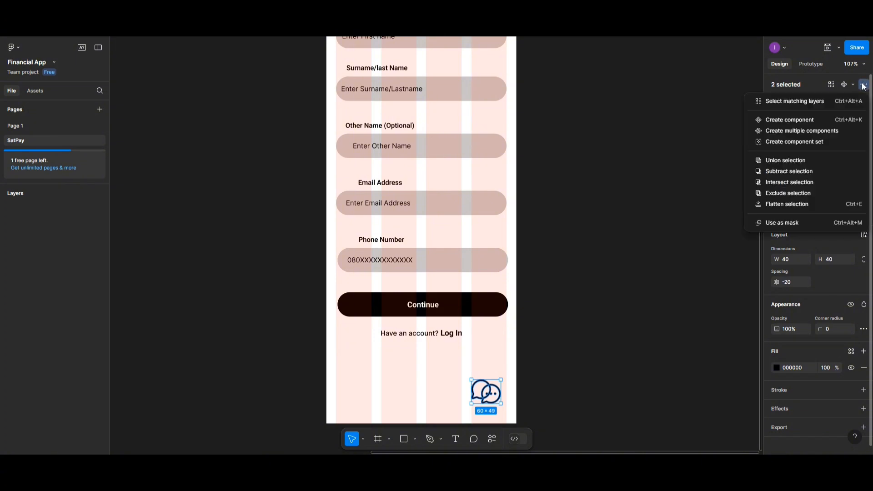
click(801, 183)
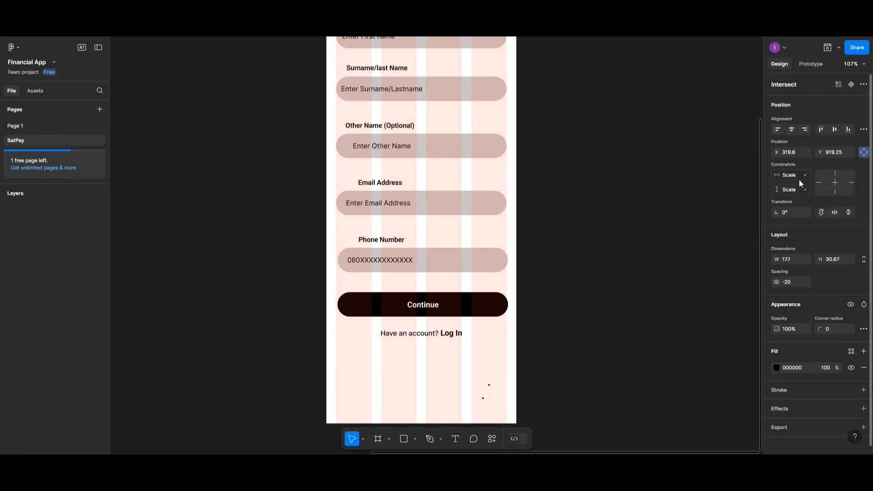
key(ctrl+z)
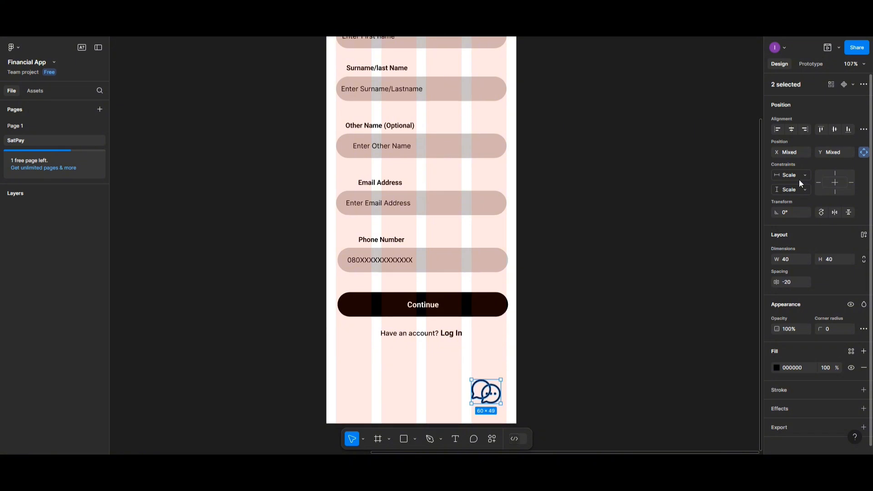
Combine the two overlapping chat bubbles into one shape with Exclude selection
click(863, 129)
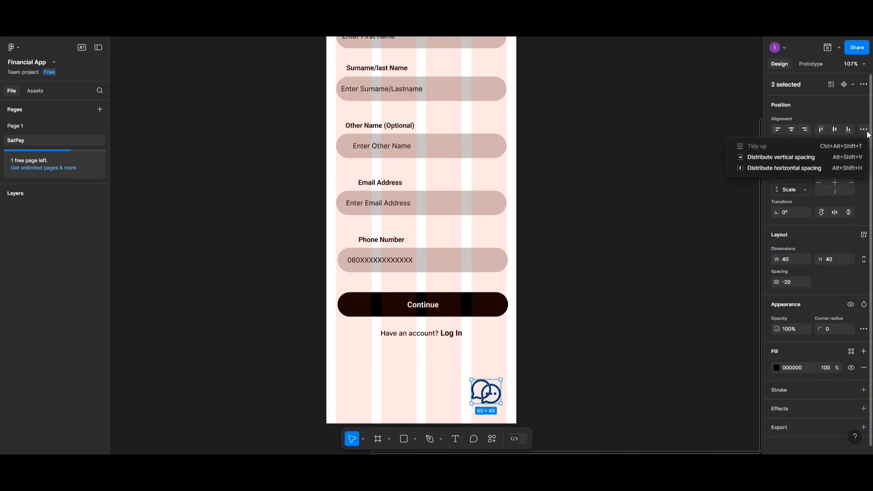
click(863, 129)
click(864, 84)
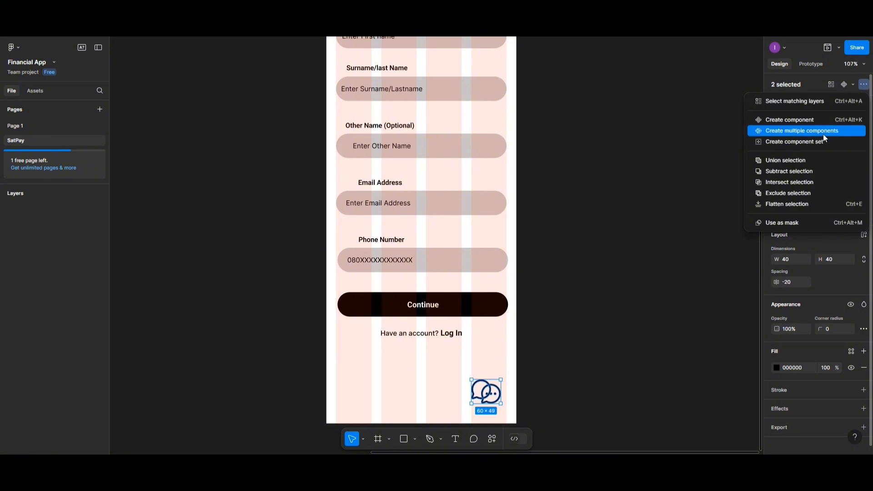
click(776, 197)
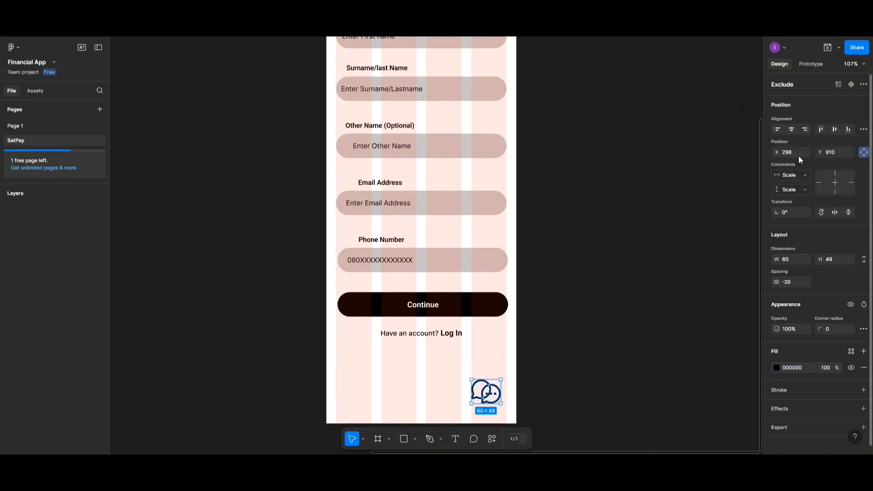
Move the combined chat icon up to about Y 901 and wrap it in an auto layout frame with corner radius 50
click(450, 380)
drag(491, 395, 489, 391)
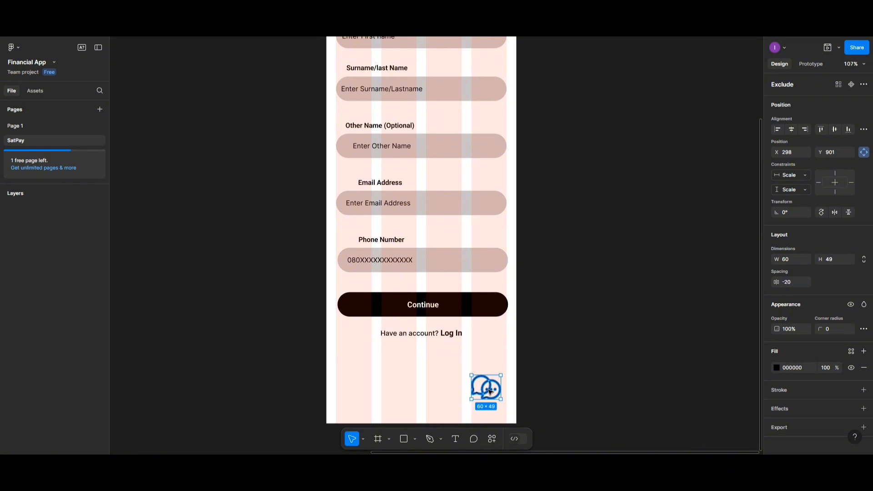
key(shift+a)
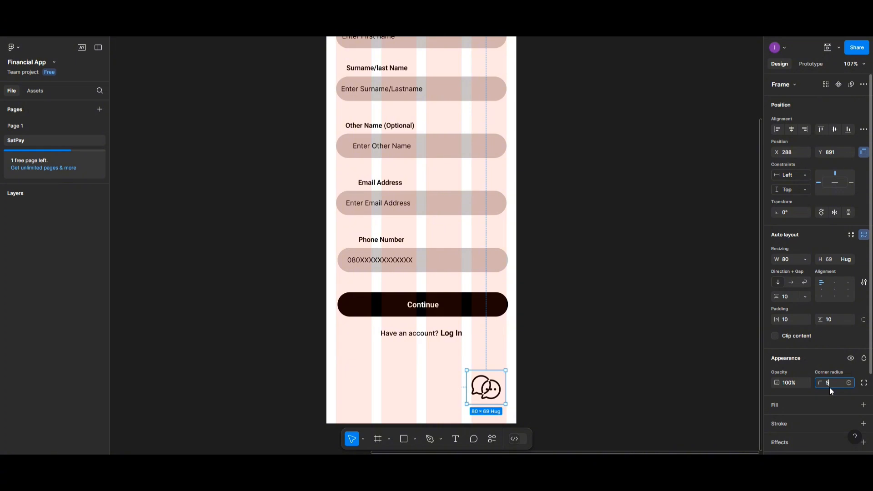
click(586, 390)
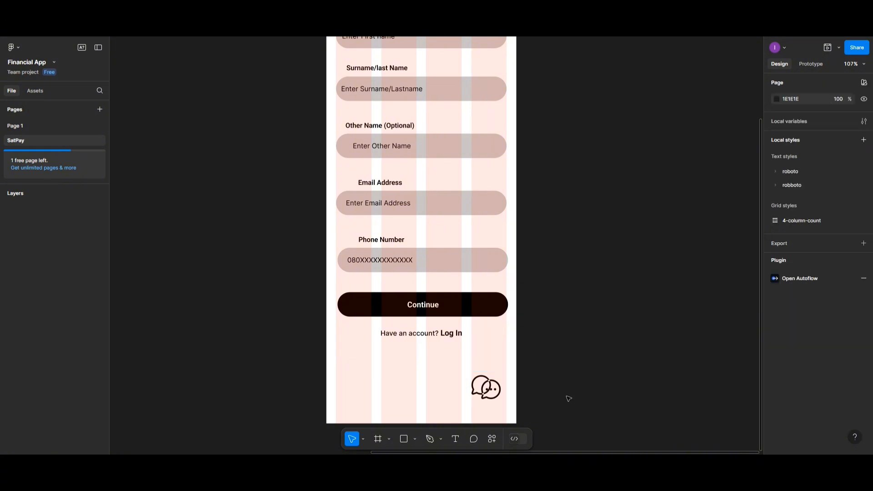
Add a black 000000 fill to the auto layout frame around the chat icon
click(493, 391)
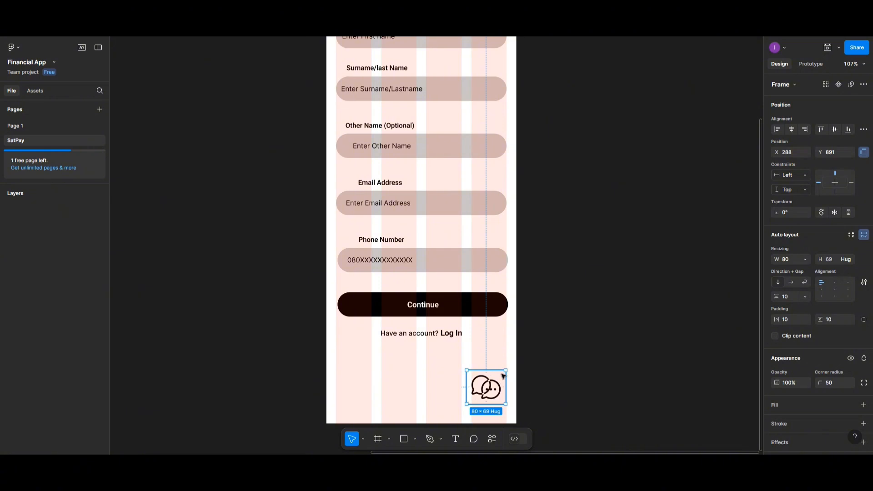
click(774, 405)
click(776, 421)
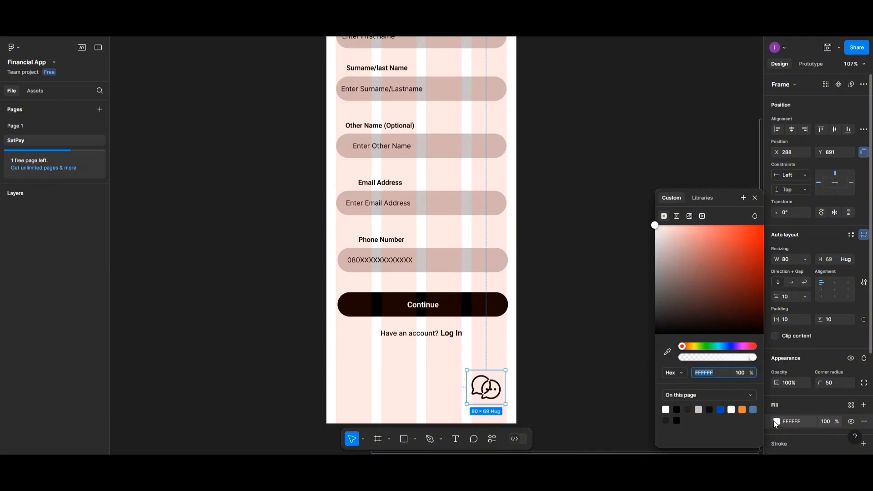
click(677, 408)
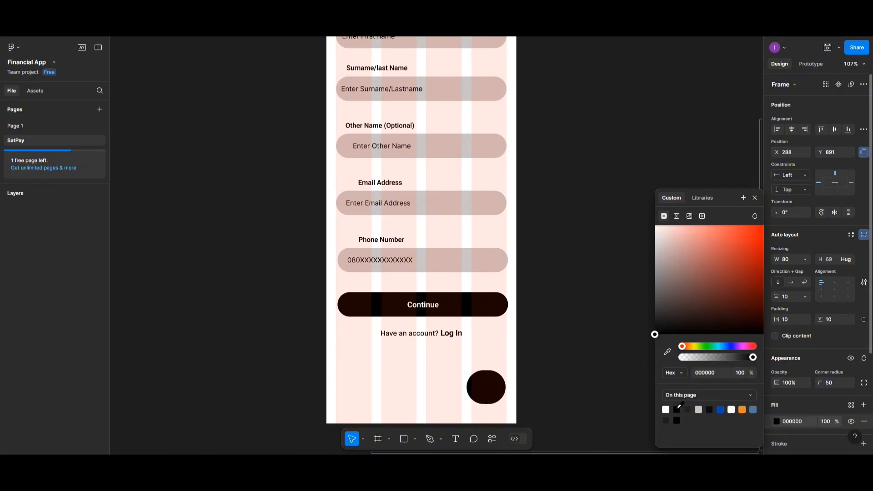
Change the fill of the combined chat icon inside the black frame to white FFFFFF
double_click(490, 394)
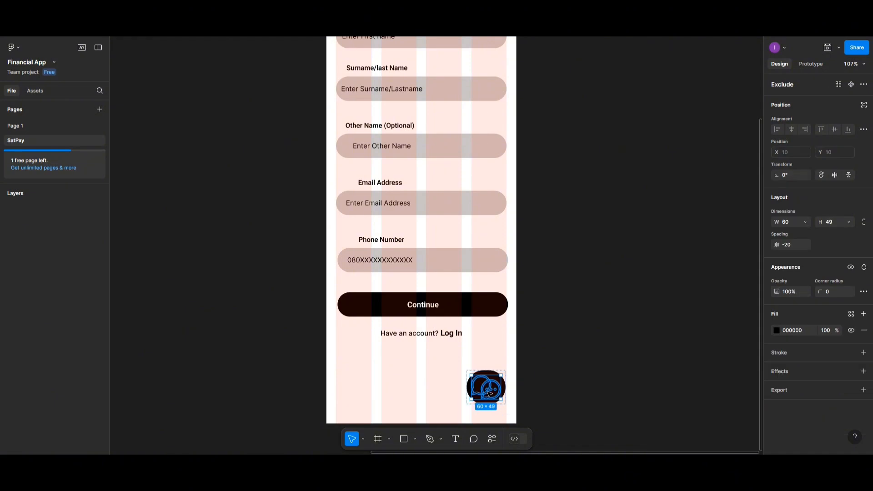
click(776, 331)
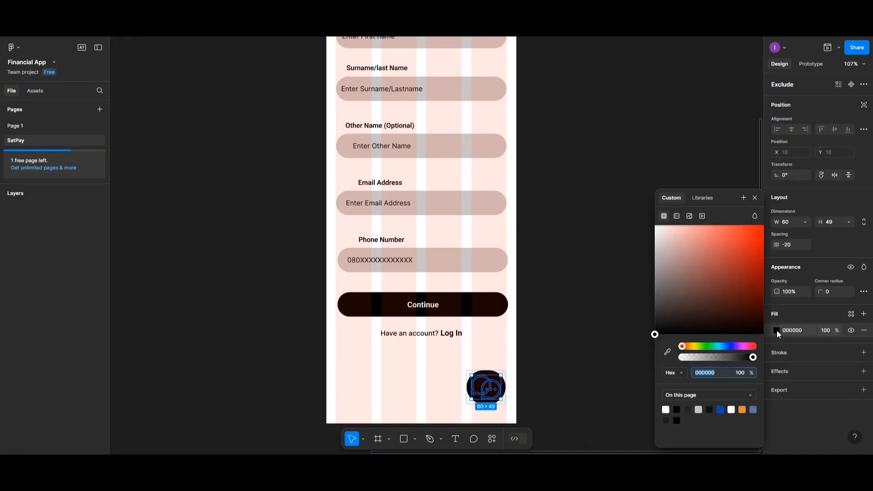
click(666, 409)
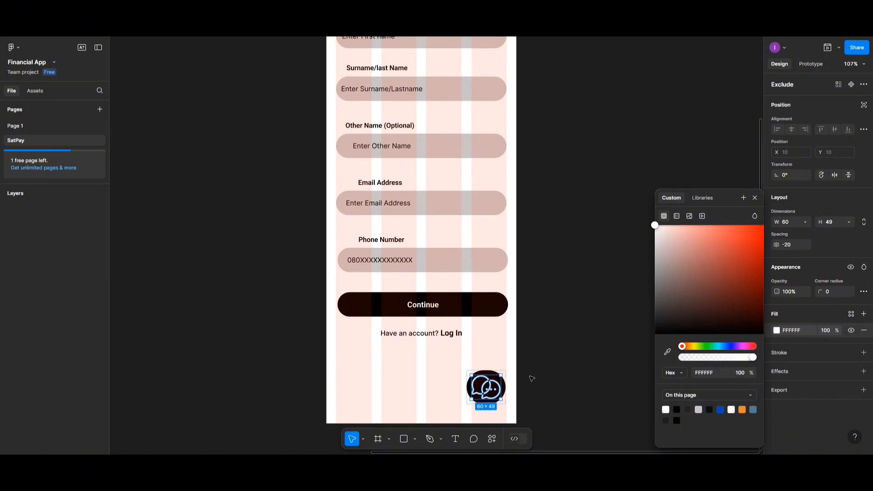
click(502, 367)
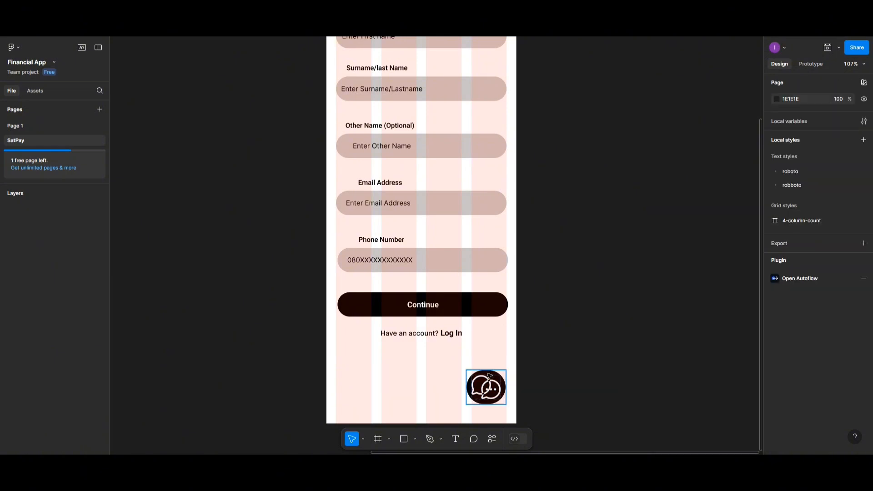
Resize the black chat button frame to about 77 × 77 so that it forms a circle
click(489, 376)
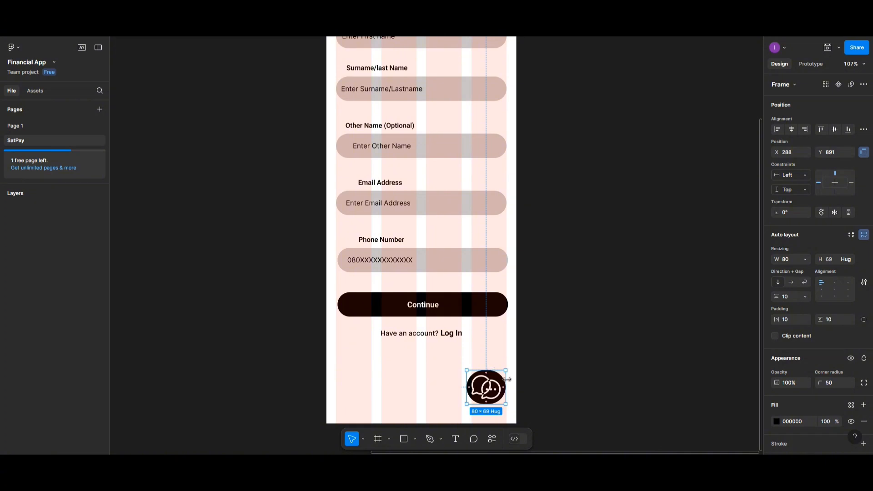
click(543, 349)
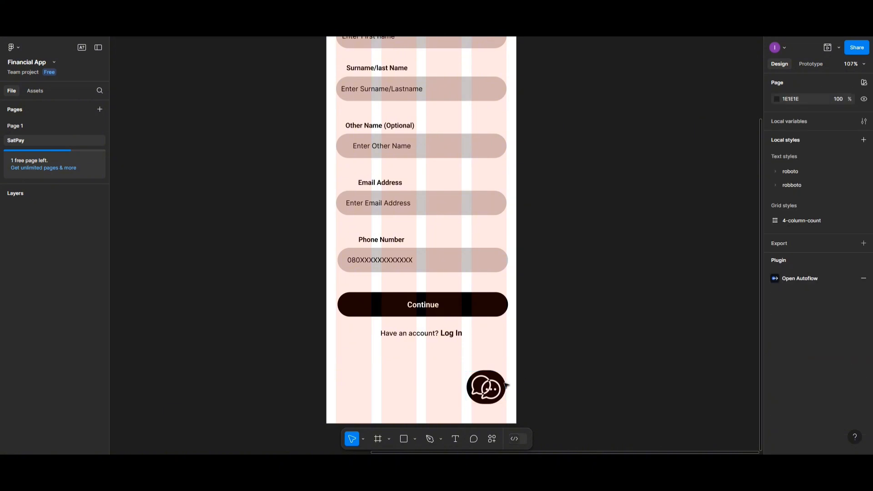
click(505, 386)
mouse_move(505, 387)
mouse_down()
mouse_move(487, 368)
mouse_move(504, 383)
mouse_up()
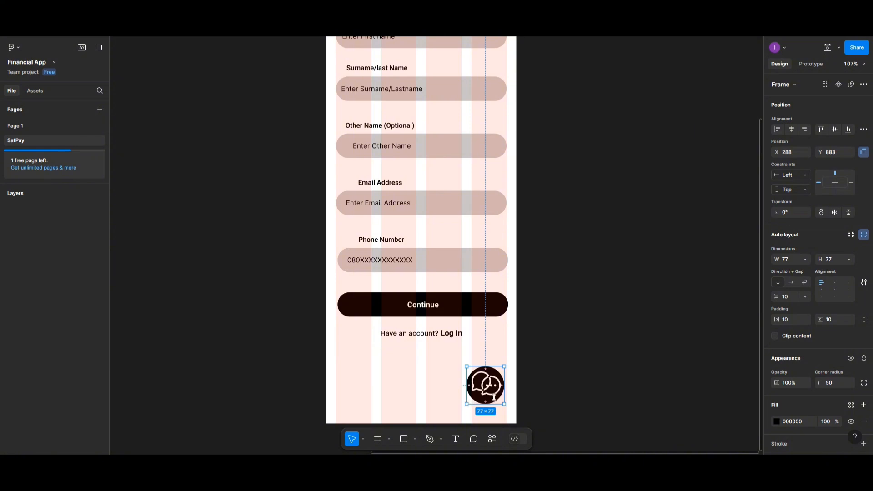
click(621, 382)
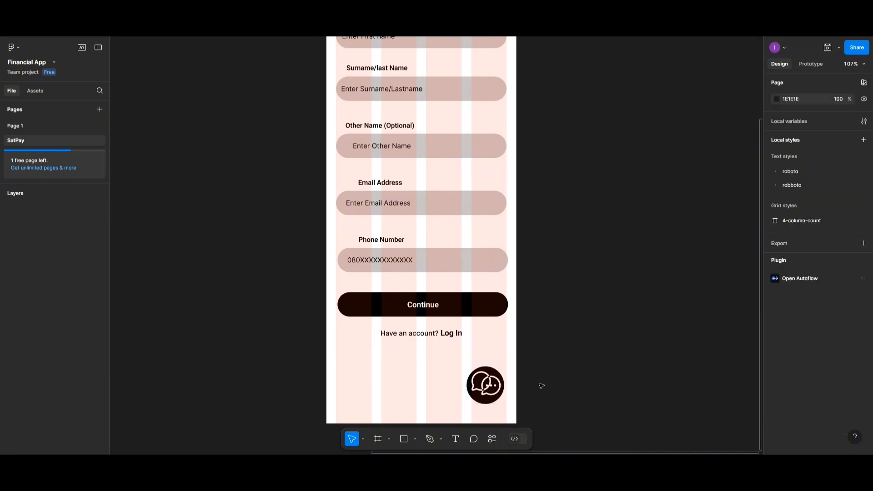
Scale the white chat icon inside the circular button down to about 52 × 42.47
click(498, 385)
double_click(498, 385)
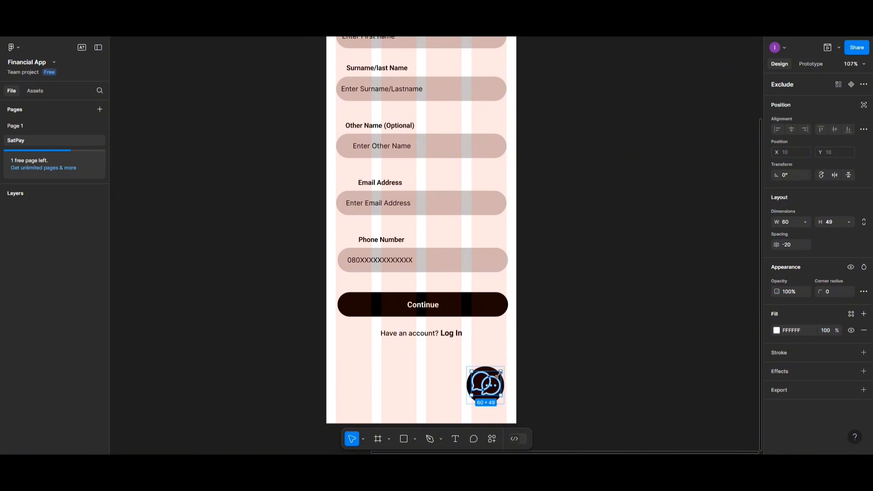
drag(498, 373, 495, 374)
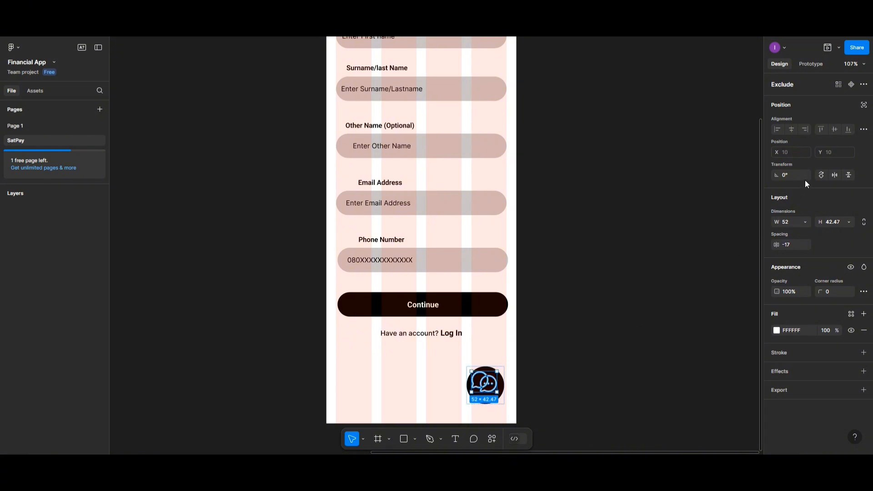
key(Escape)
click(484, 385)
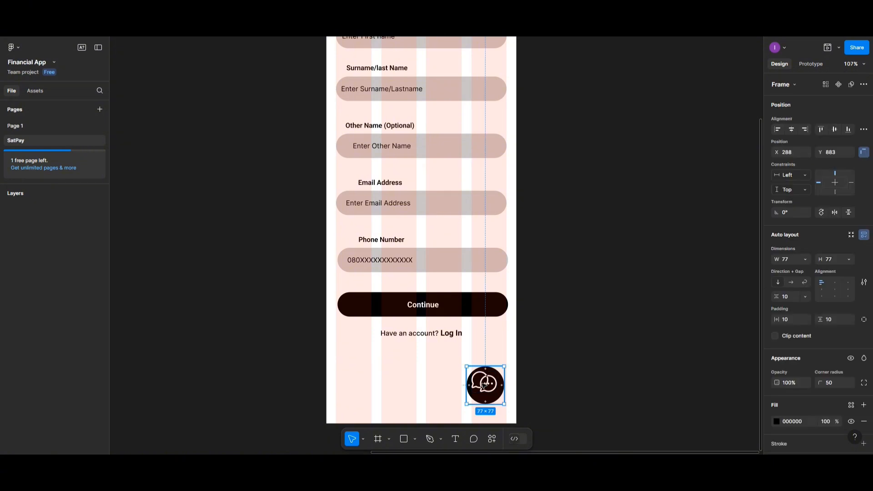
double_click(484, 385)
right_click(483, 385)
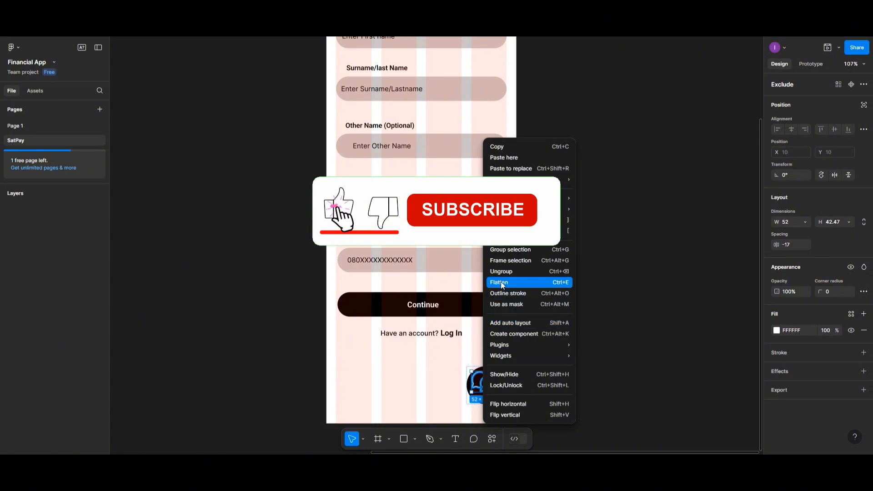
key(Escape)
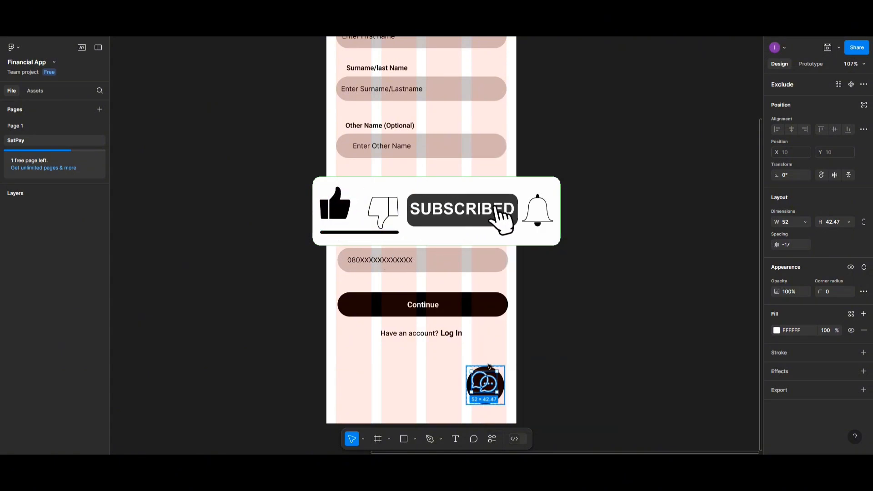
Remove the auto layout from the black circular chat button frame
key(Escape)
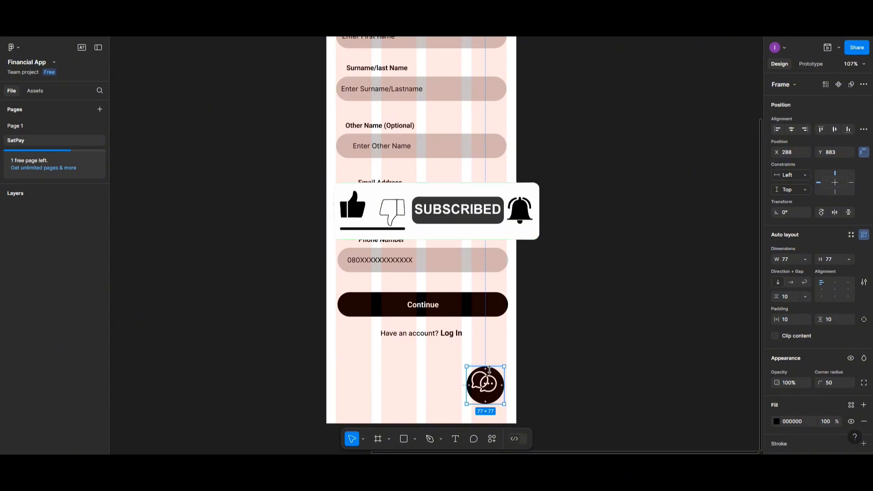
right_click(488, 375)
click(509, 311)
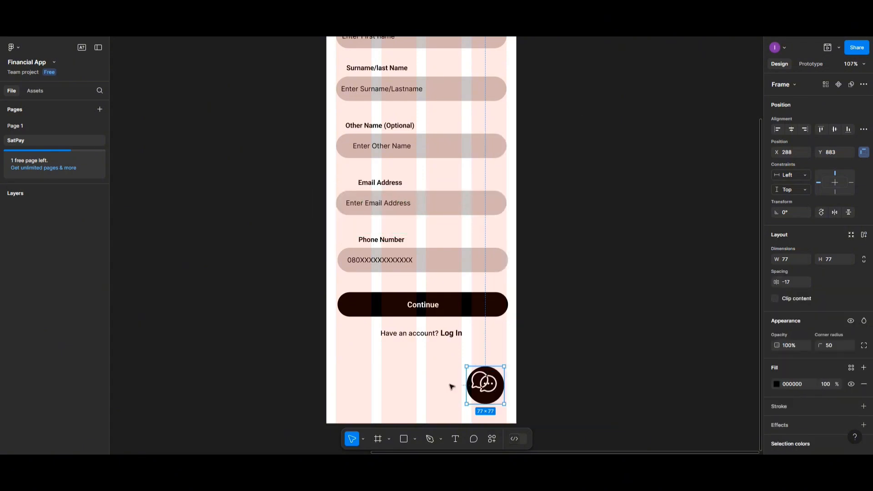
Center the white chat icon horizontally and vertically inside the black circle, and group the chat button
click(452, 387)
click(485, 387)
click(571, 383)
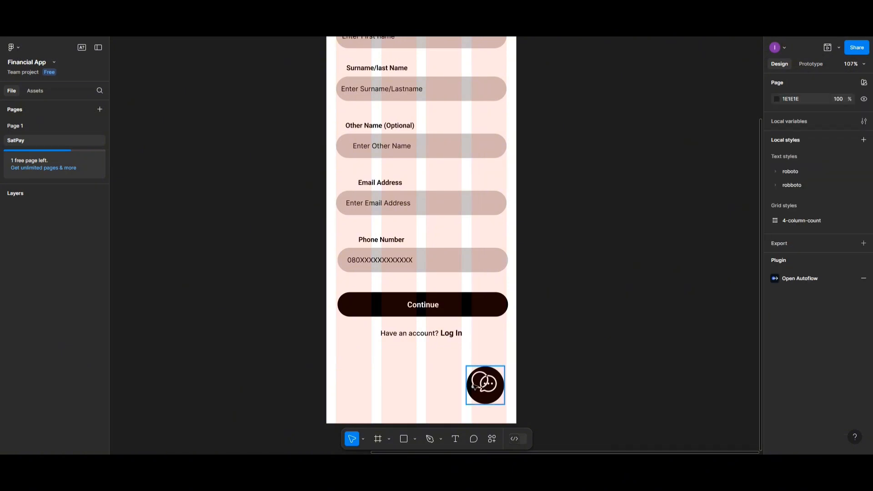
double_click(485, 387)
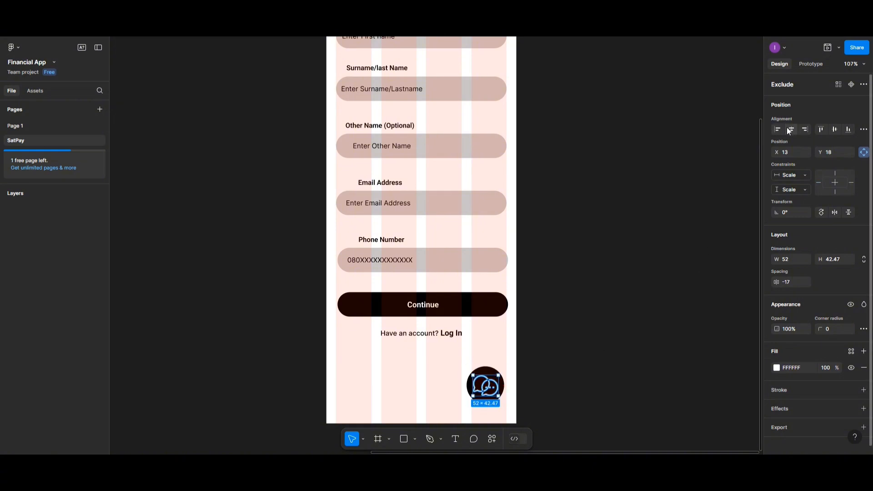
click(835, 130)
click(494, 362)
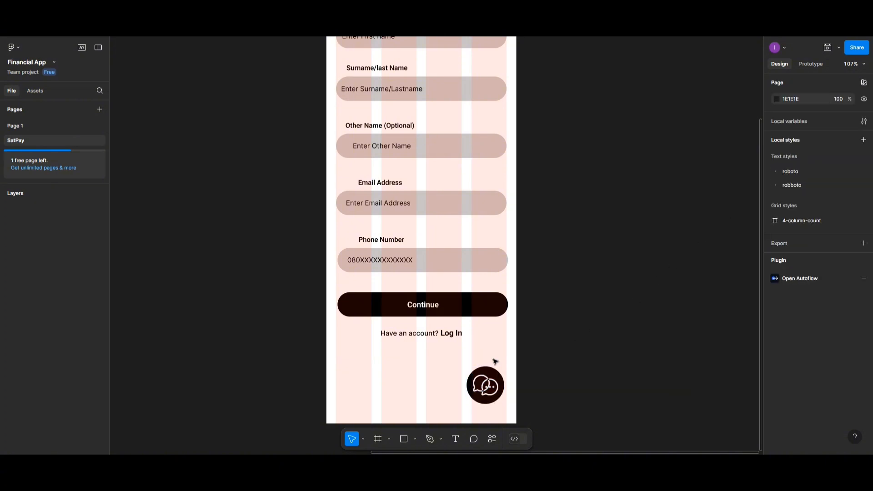
click(485, 387)
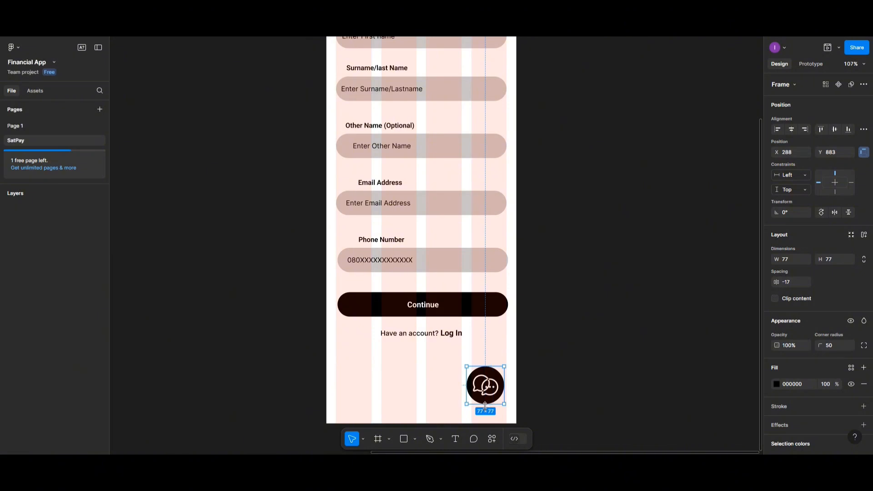
key(ctrl+g)
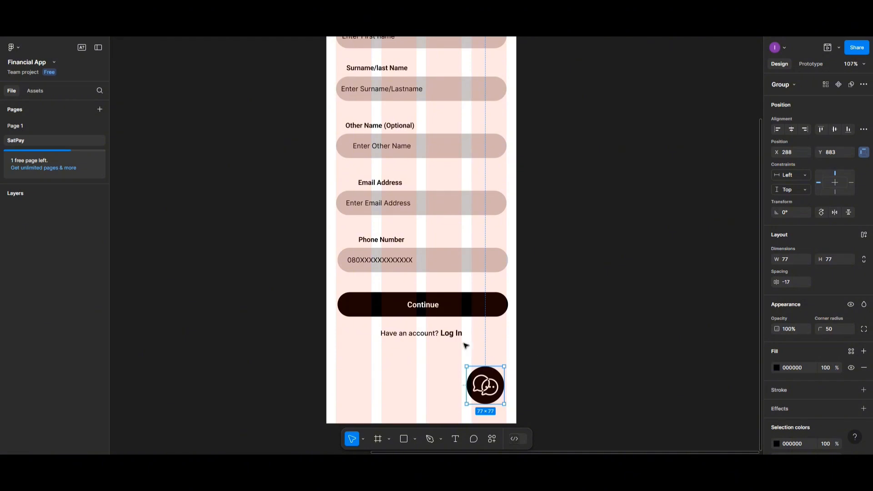
Copy the SatPay wordmark from the onboarding screen onto the sign-up content screen, placing it above the Sign Up heading at about X 20, Y 39
scroll(461, 345, up, 3)
scroll(460, 344, up, 5)
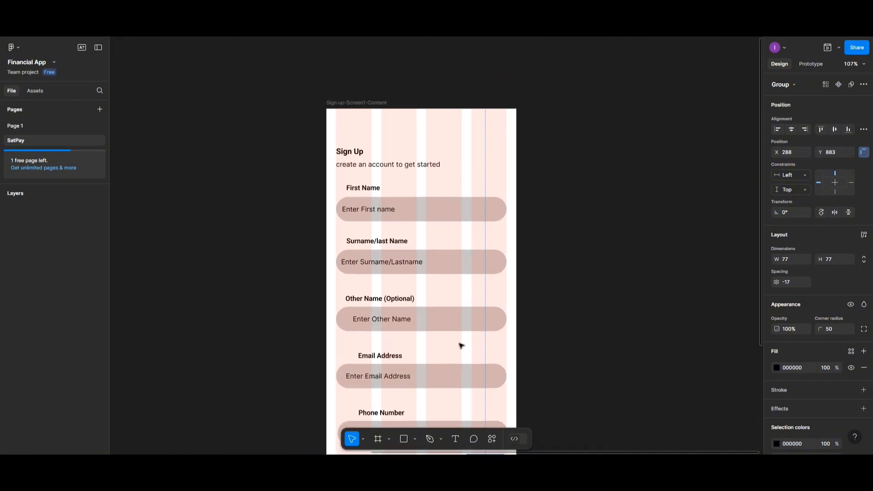
scroll(331, 255, down, 1)
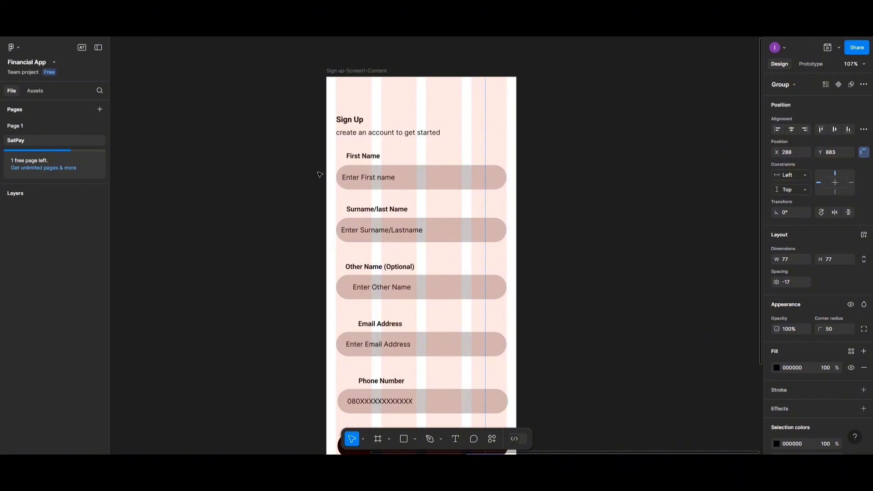
scroll(319, 175, left, 6)
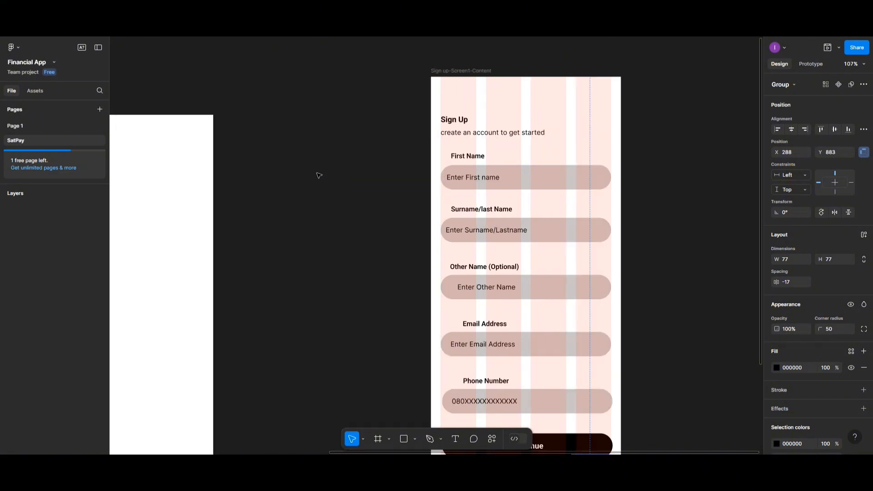
scroll(318, 176, left, 12)
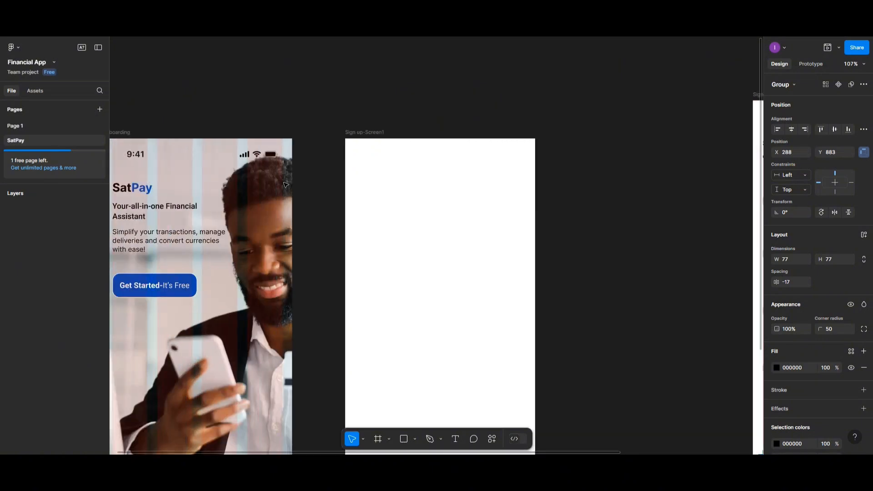
click(142, 191)
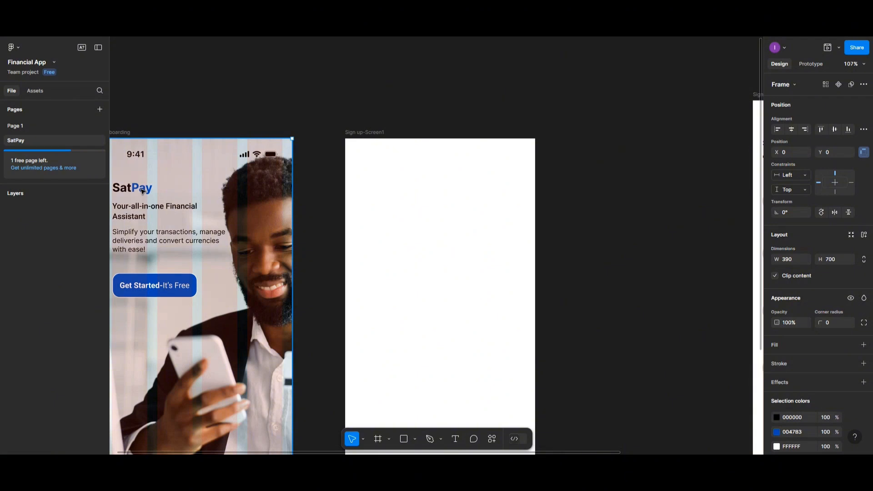
click(142, 191)
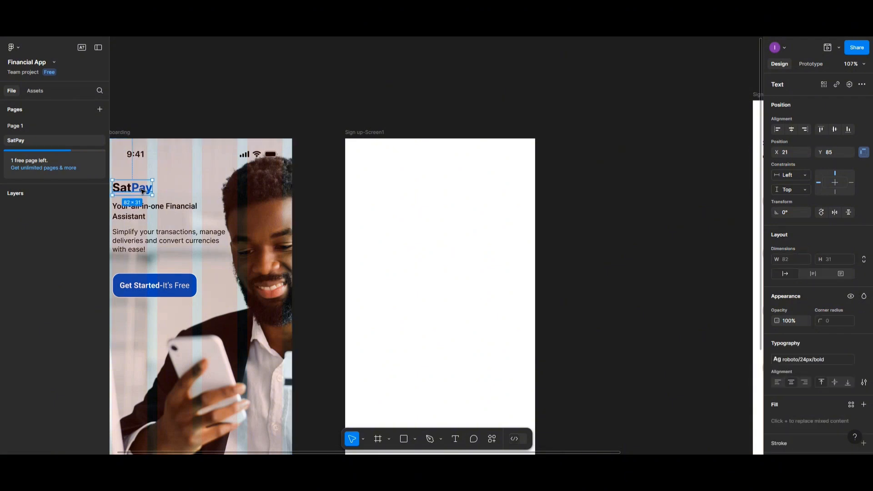
scroll(400, 202, right, 2)
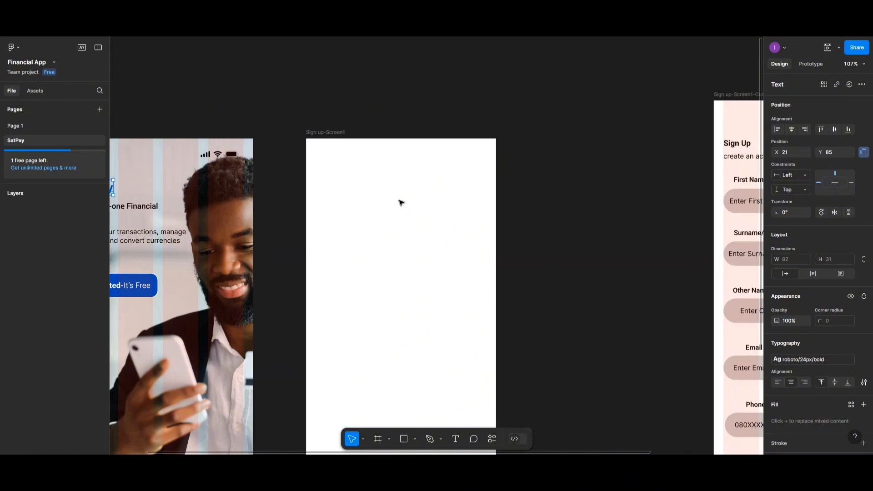
scroll(400, 202, right, 10)
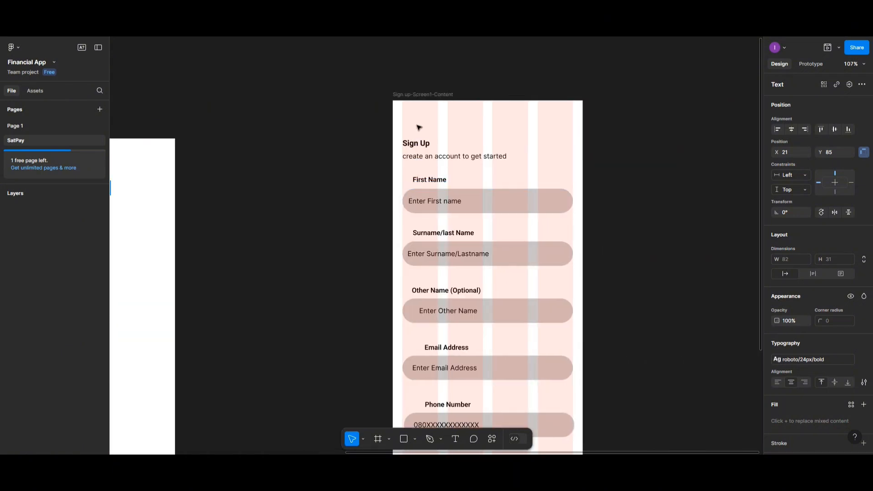
key(Escape)
key(ctrl+v)
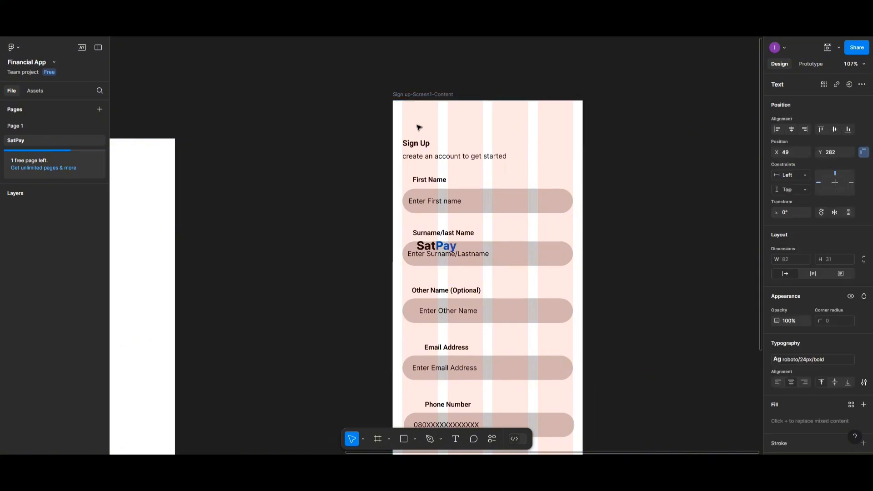
drag(441, 246, 427, 129)
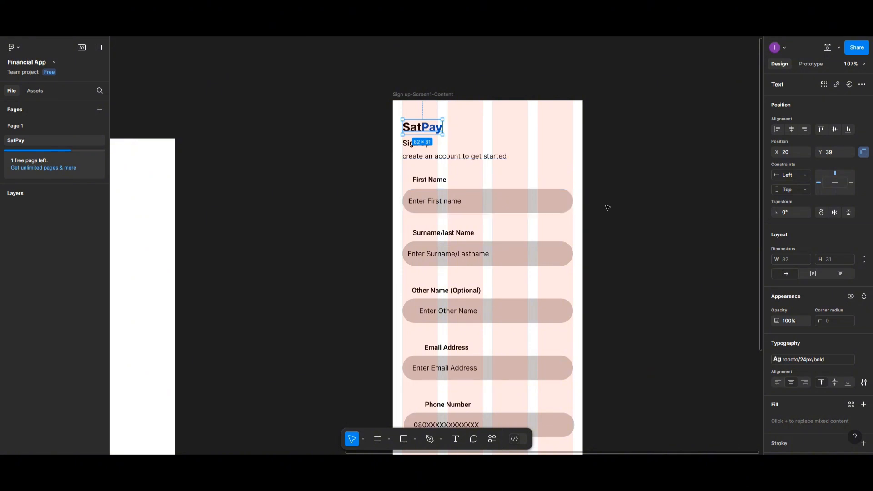
Left-align the five field labels on the sign-up screen, from First Name down to Phone Number, with one another
ctrl+scroll(610, 209, down, 5)
ctrl+scroll(610, 209, up, 4)
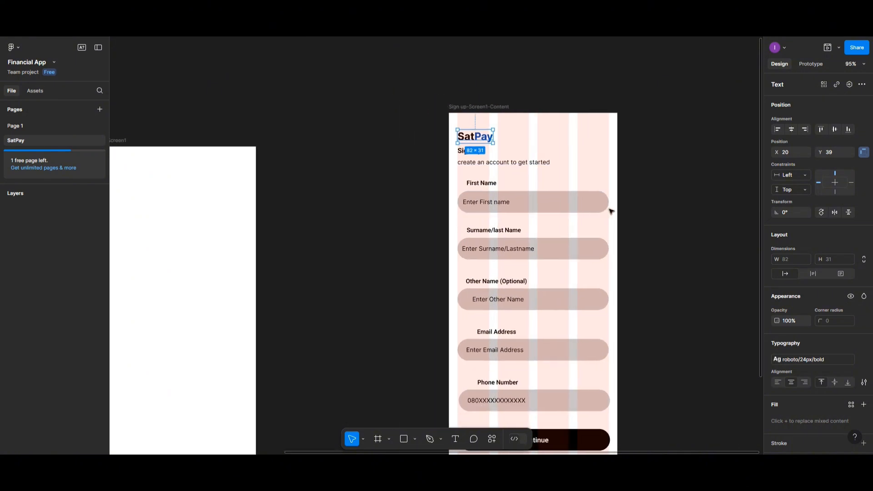
scroll(610, 209, right, 5)
scroll(426, 258, down, 2)
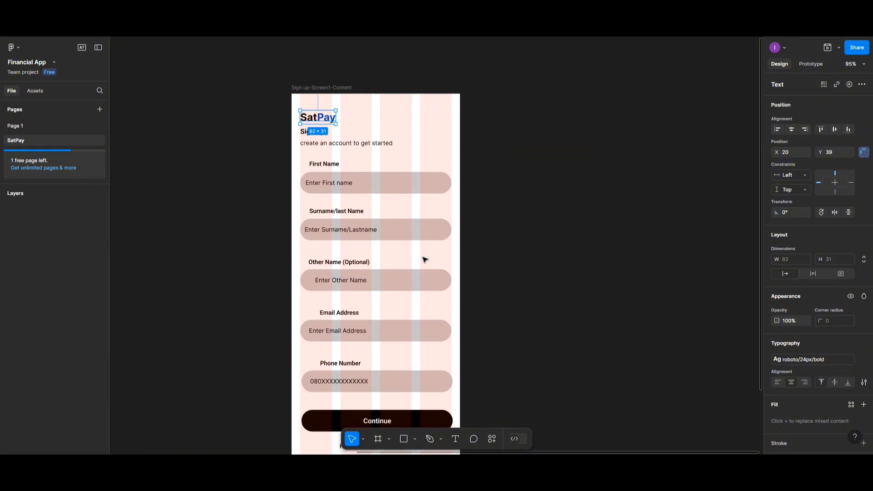
click(320, 165)
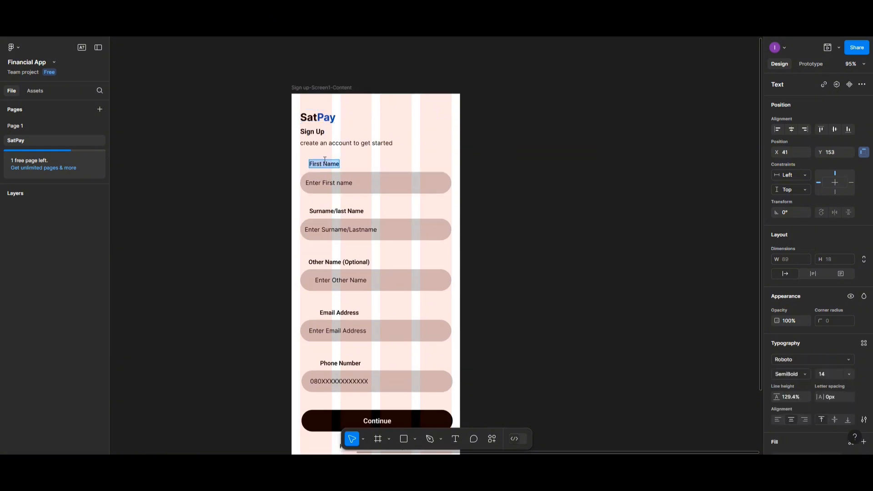
shift+click(323, 211)
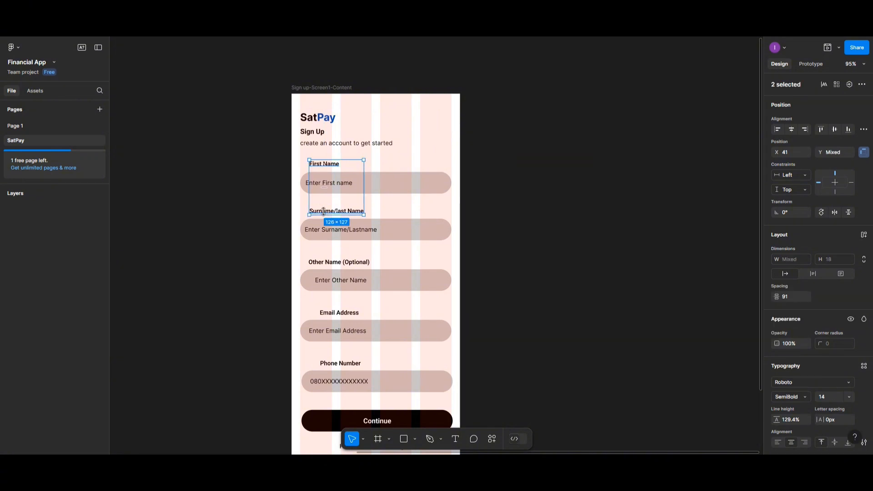
shift+click(328, 264)
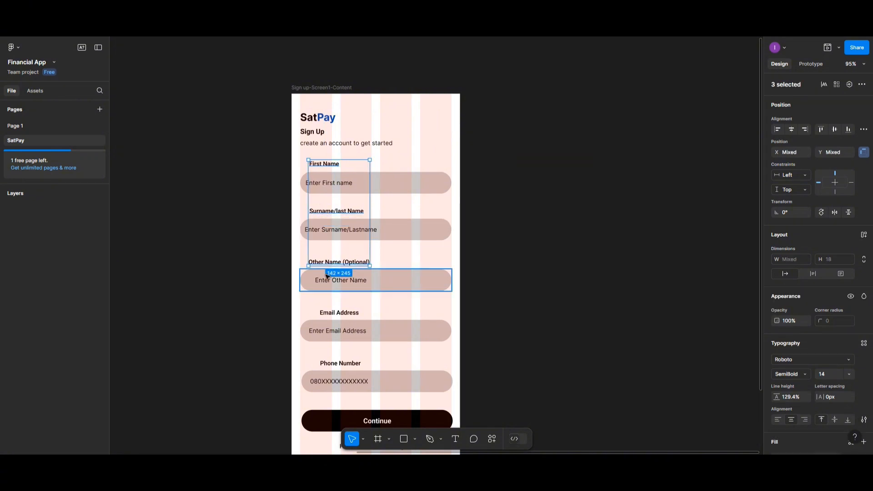
shift+click(335, 314)
shift+click(336, 361)
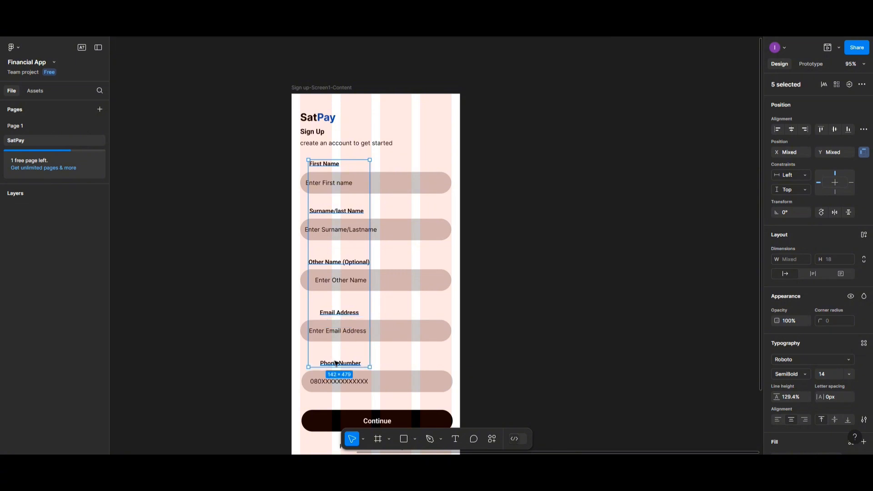
scroll(360, 359, down, 1)
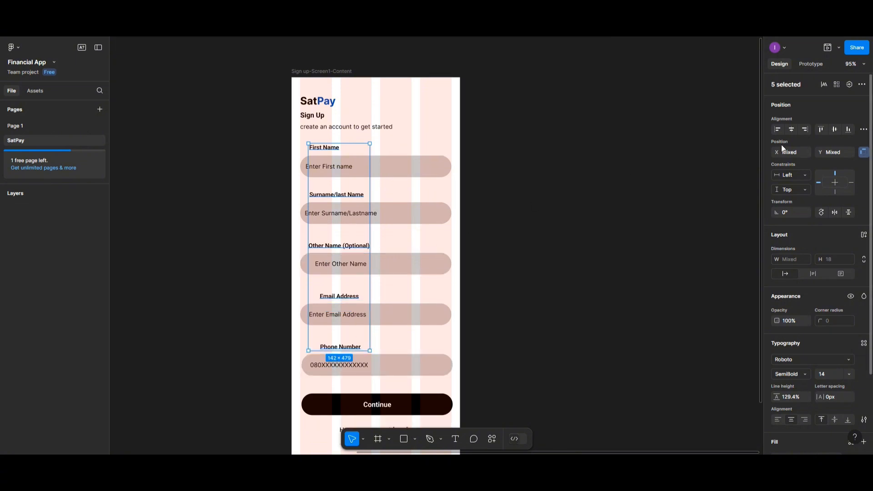
click(778, 130)
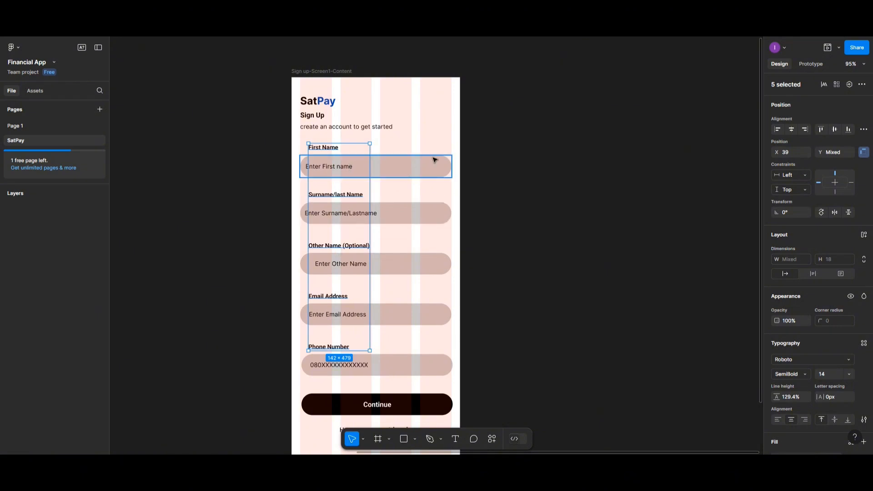
click(551, 194)
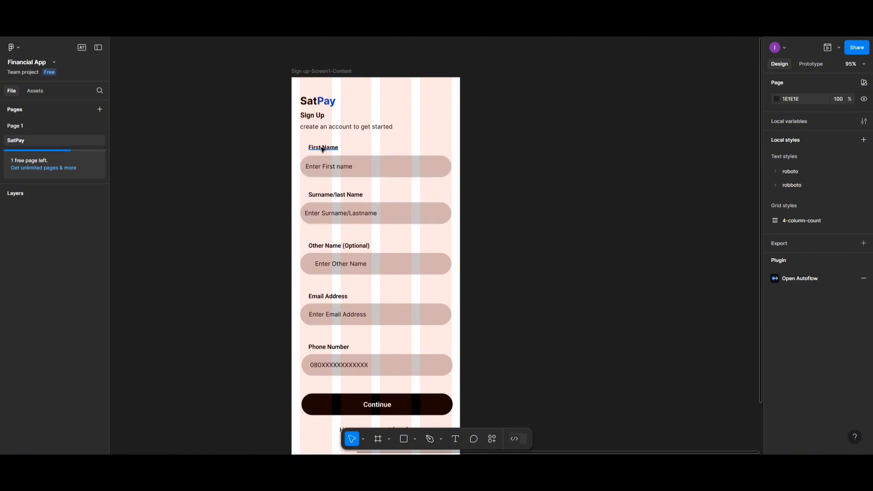
Set the X position of the "Enter First name" placeholder inside its input field to 20
click(323, 148)
shift+click(325, 169)
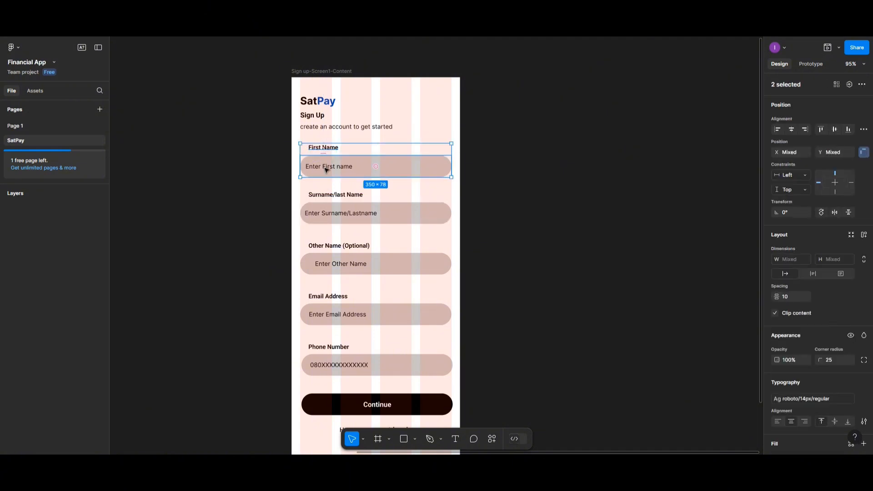
double_click(326, 169)
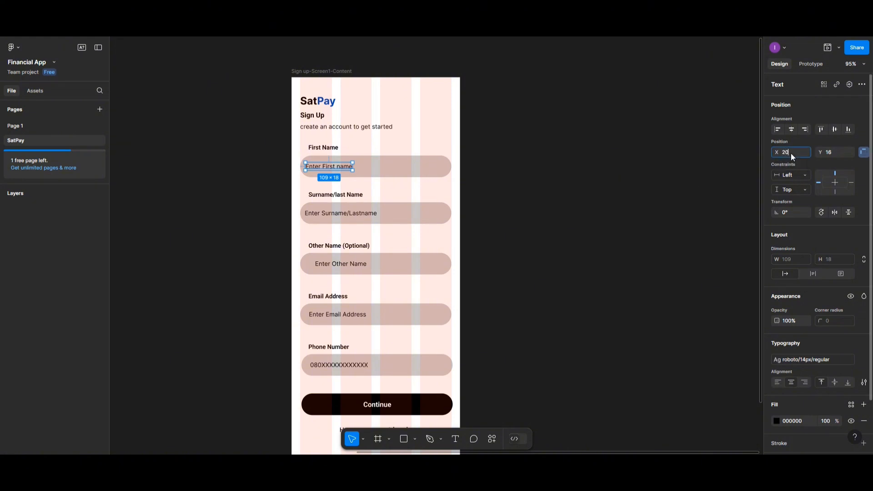
click(353, 218)
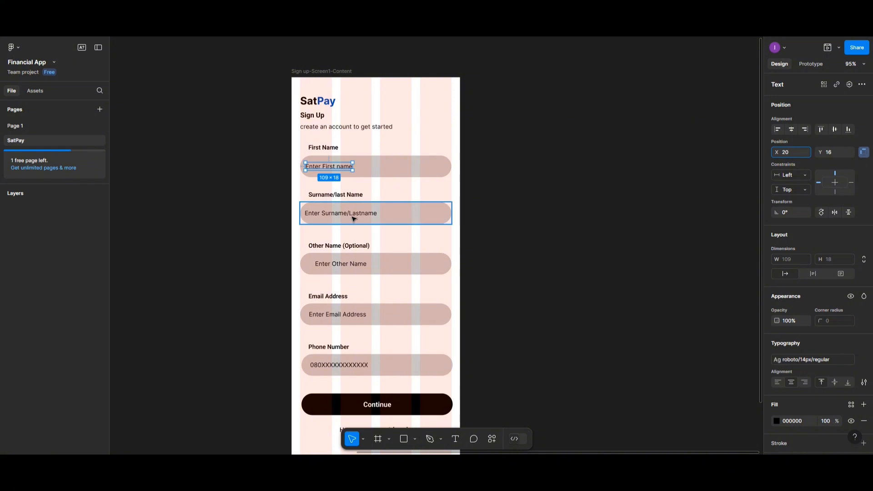
Set the X position of the surname, other name, email address and phone number placeholders to 20 within their input fields
double_click(353, 218)
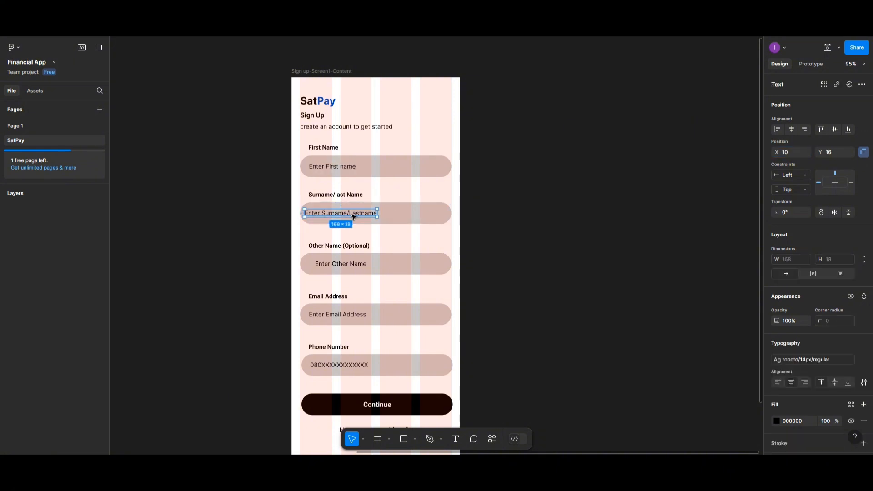
shift+click(333, 267)
shift+double_click(332, 267)
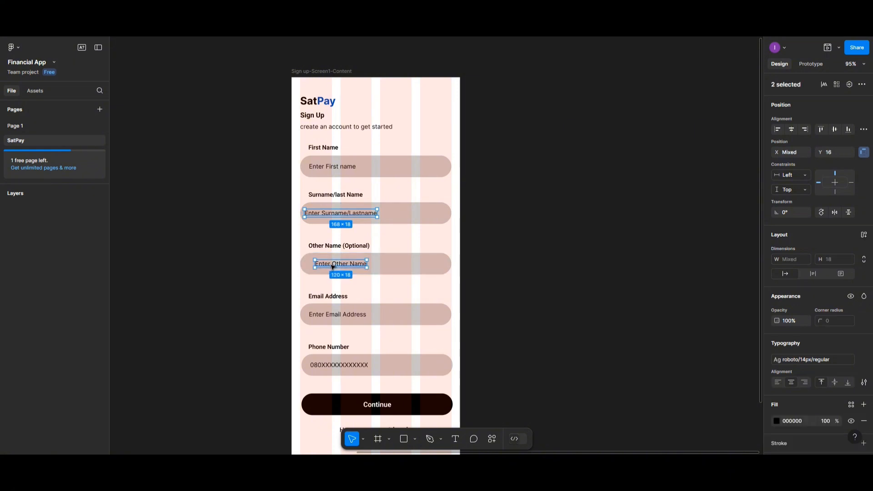
shift+double_click(327, 316)
shift+click(331, 364)
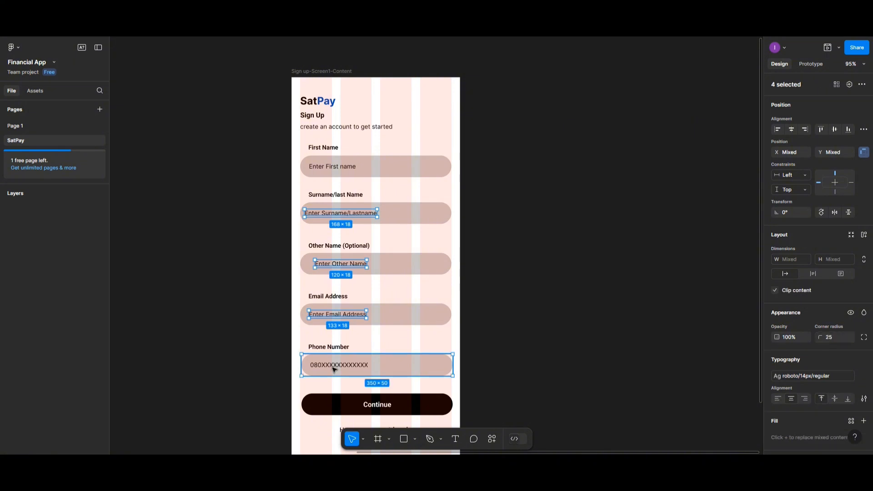
shift+double_click(334, 366)
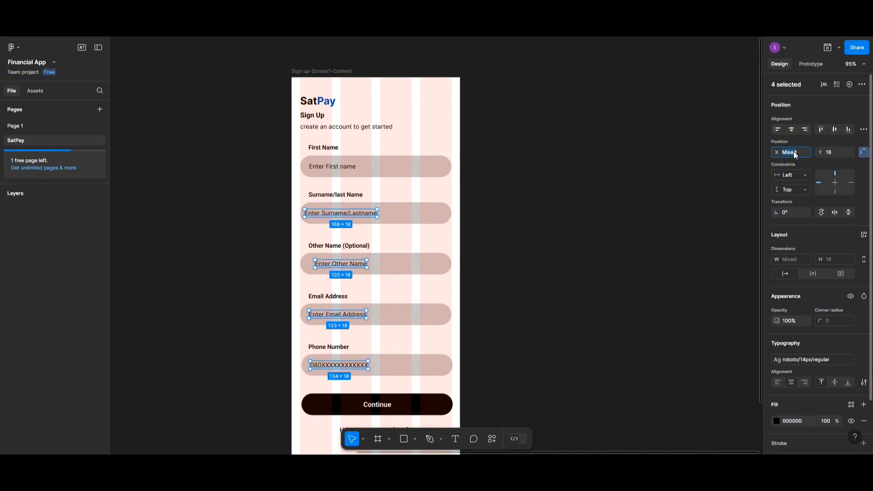
key(Return)
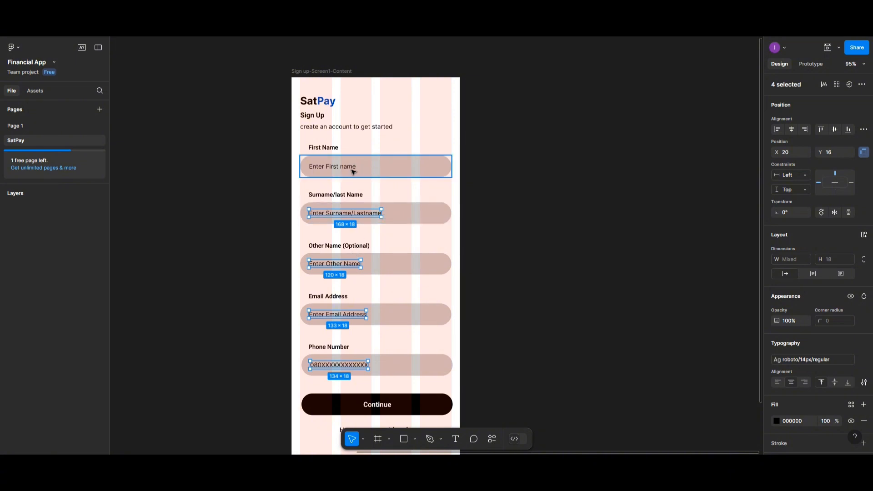
click(326, 152)
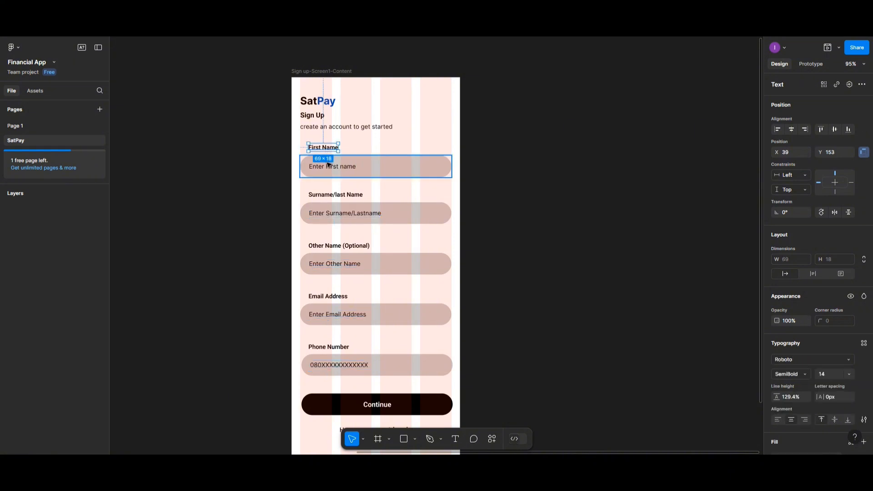
Group each label with its input field for First Name, Surname/last Name, Other Name (Optional) and Email Address
shift+click(327, 165)
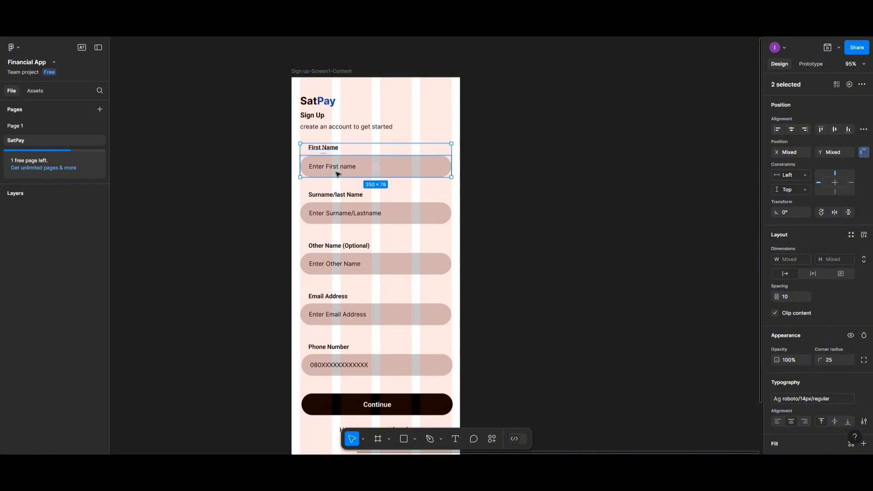
click(332, 194)
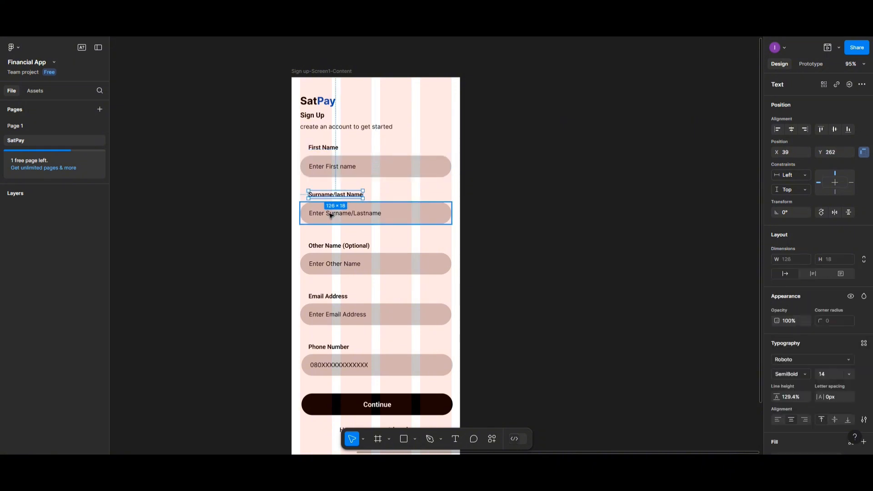
shift+click(331, 215)
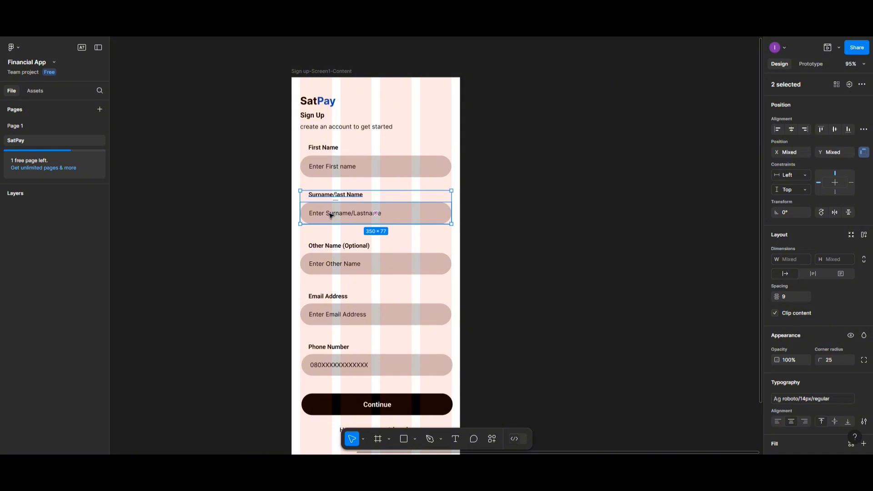
click(334, 246)
shift+click(334, 265)
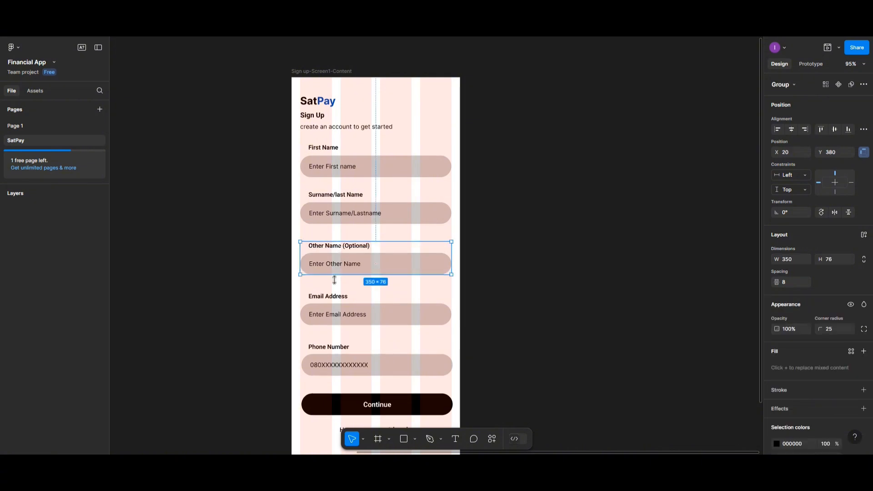
click(336, 296)
shift+click(339, 314)
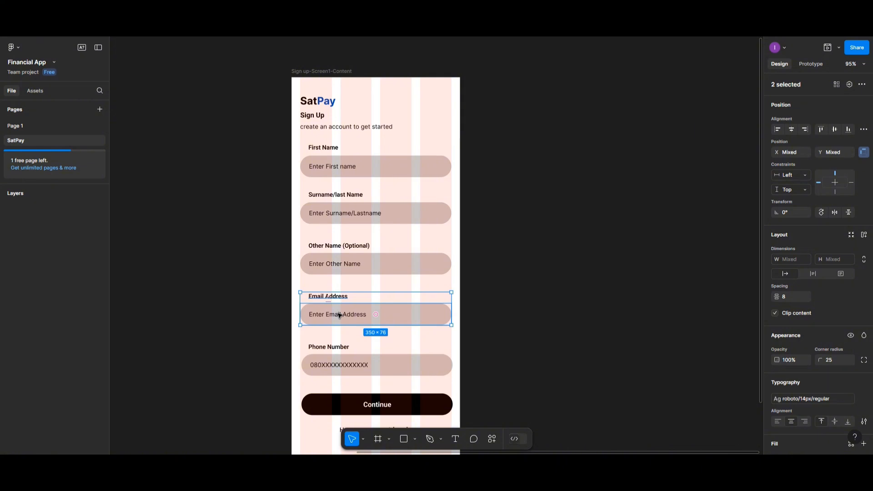
key(ctrl+g)
Group the Phone Number label with its input field
scroll(338, 318, down, 1)
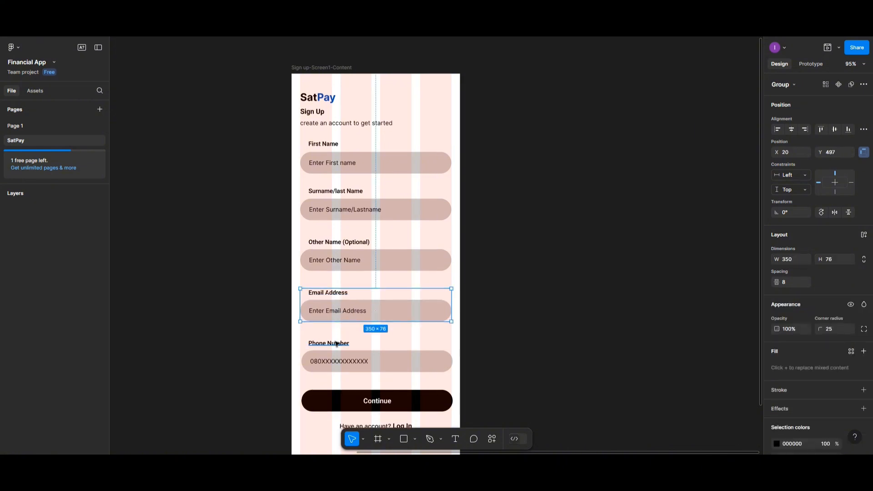
click(337, 344)
double_click(337, 360)
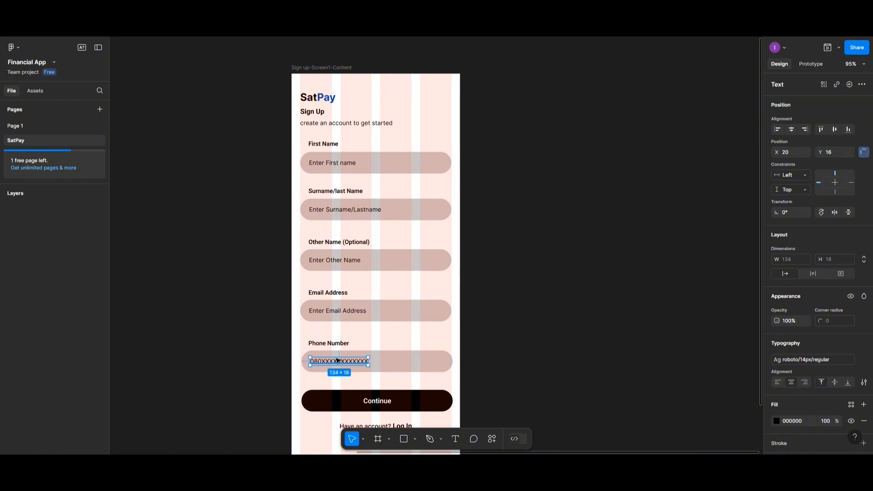
key(ctrl+g)
scroll(338, 350, down, 1)
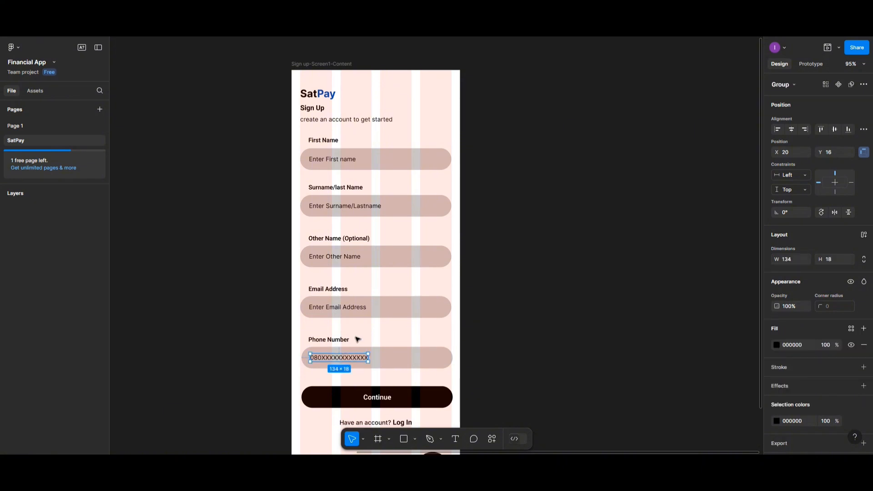
click(338, 336)
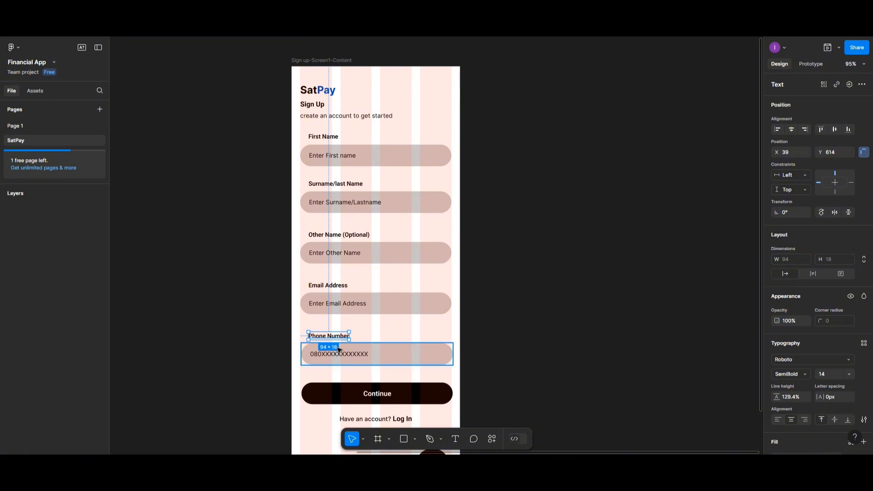
shift+click(340, 350)
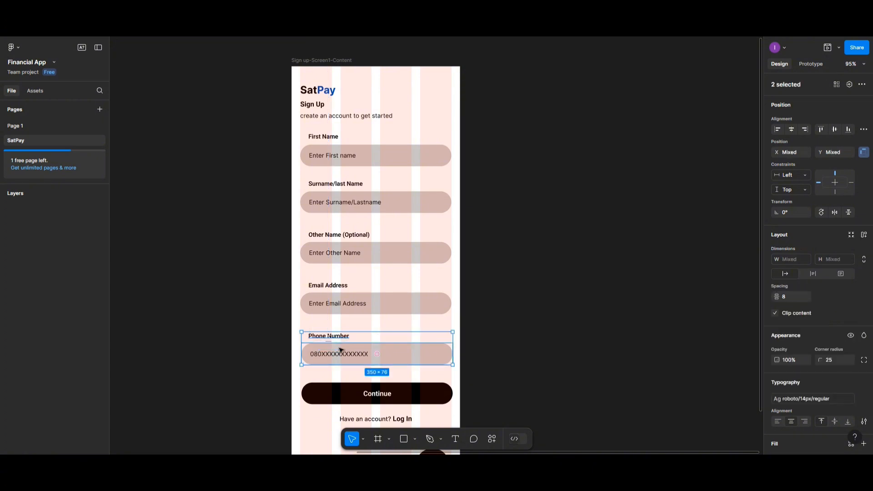
key(ctrl+g)
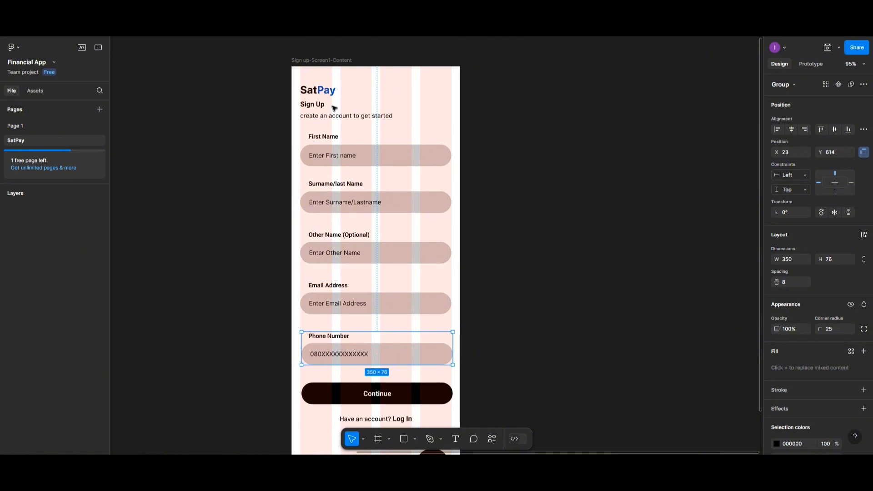
Distribute the five label-and-field groups evenly in the vertical direction and set the spacing between them to 30
click(317, 139)
shift+click(319, 195)
shift+click(321, 234)
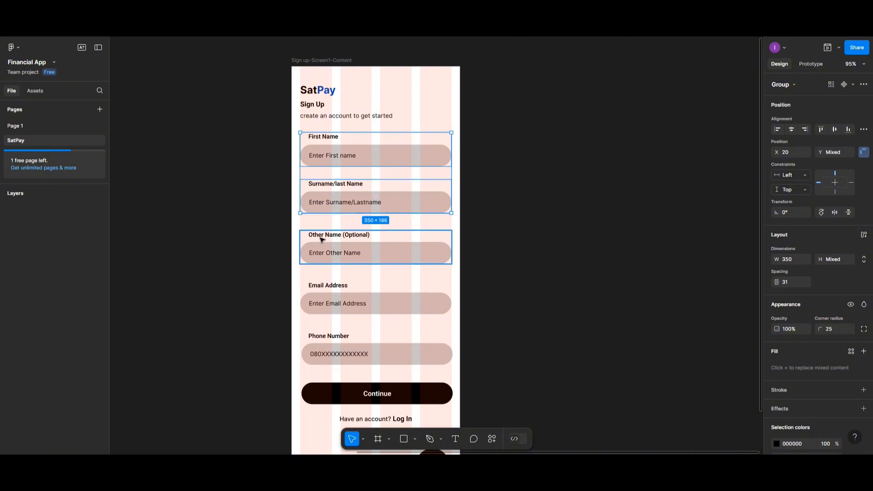
shift+click(320, 290)
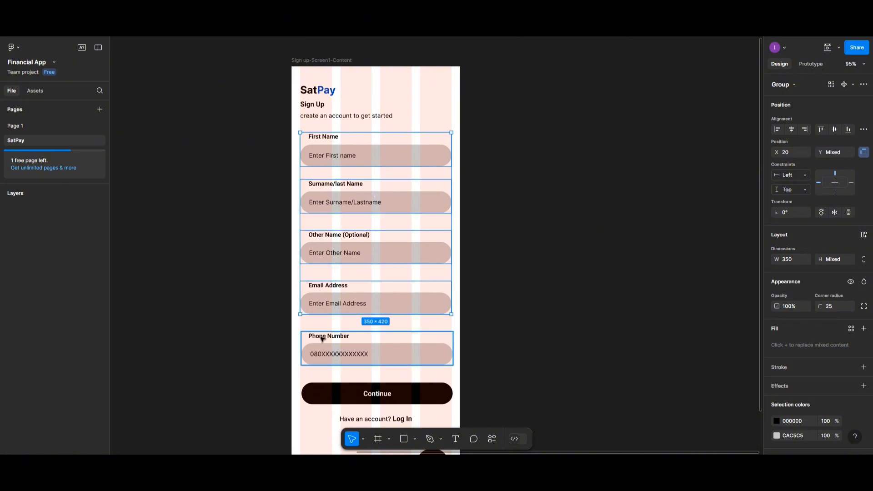
shift+click(321, 338)
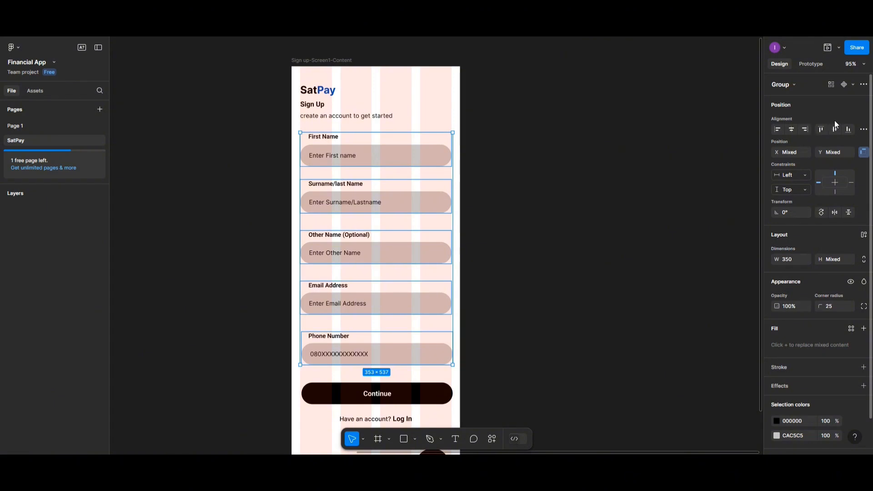
click(863, 129)
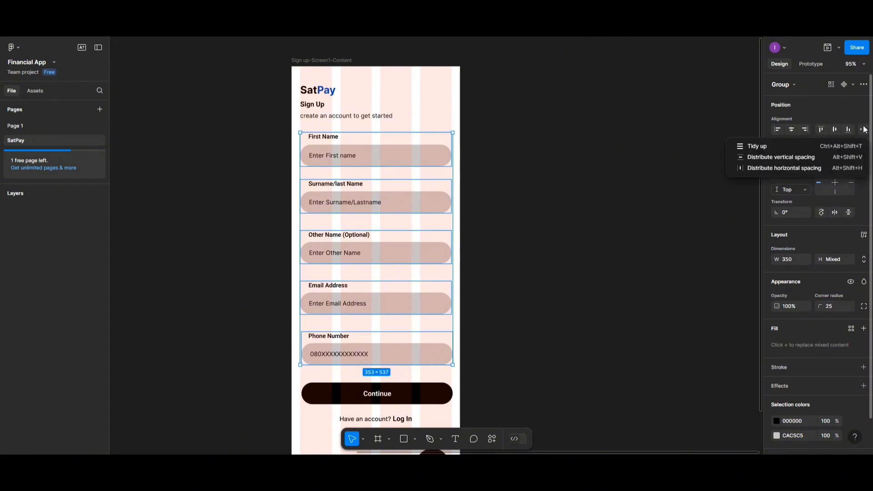
click(825, 157)
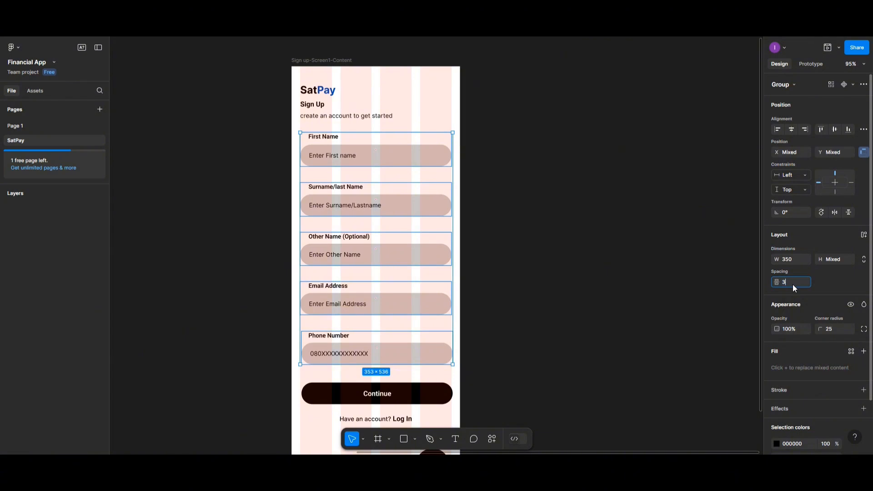
click(419, 247)
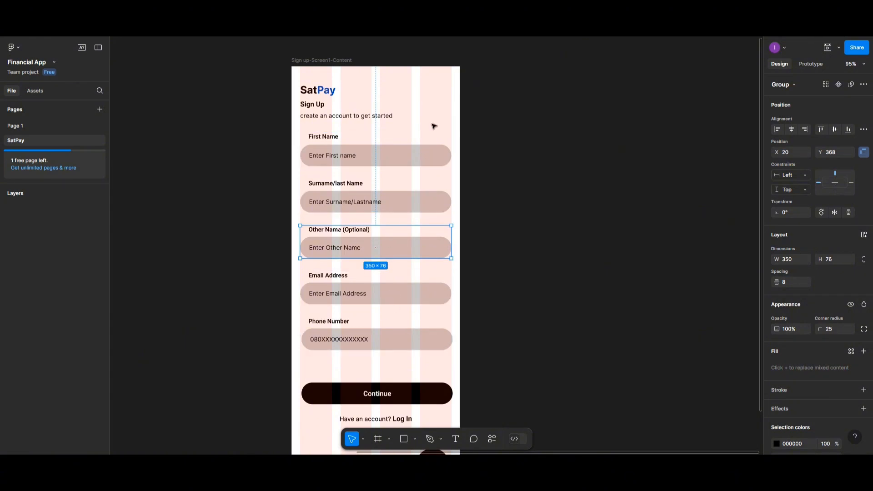
Combine the five field groups, First Name to Phone Number, into one group and rename it Form
drag(431, 128, 407, 359)
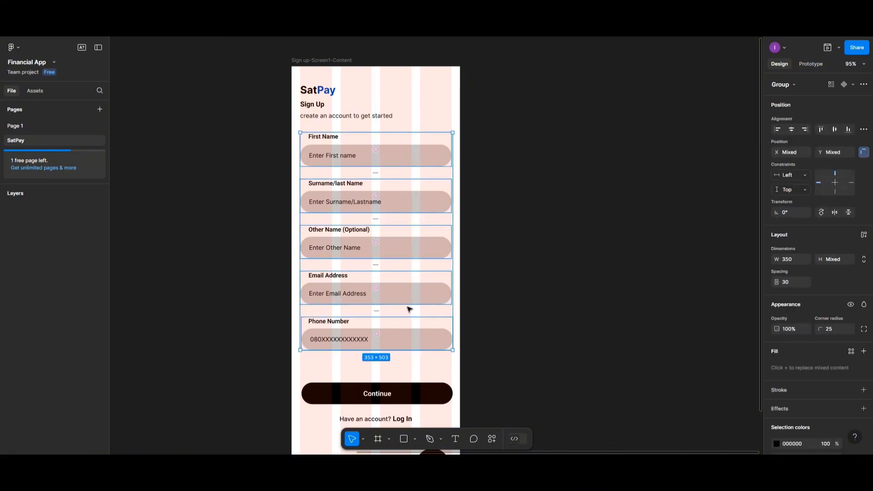
key(ctrl+g)
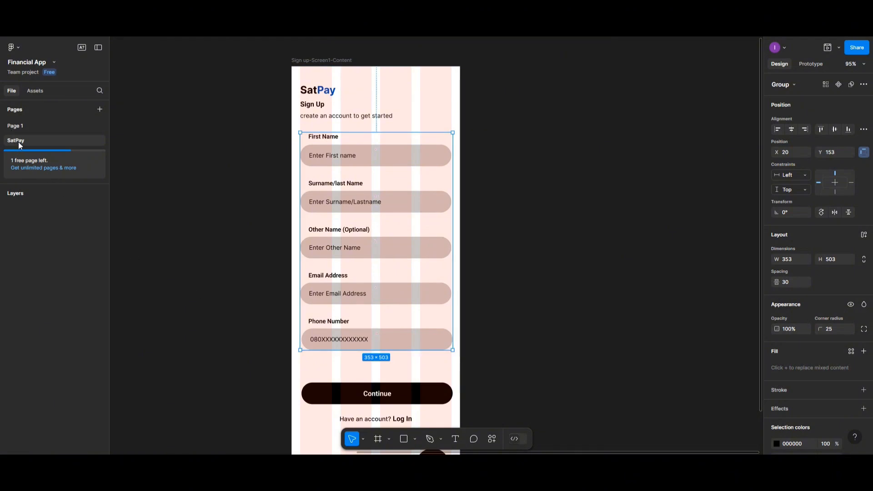
click(307, 61)
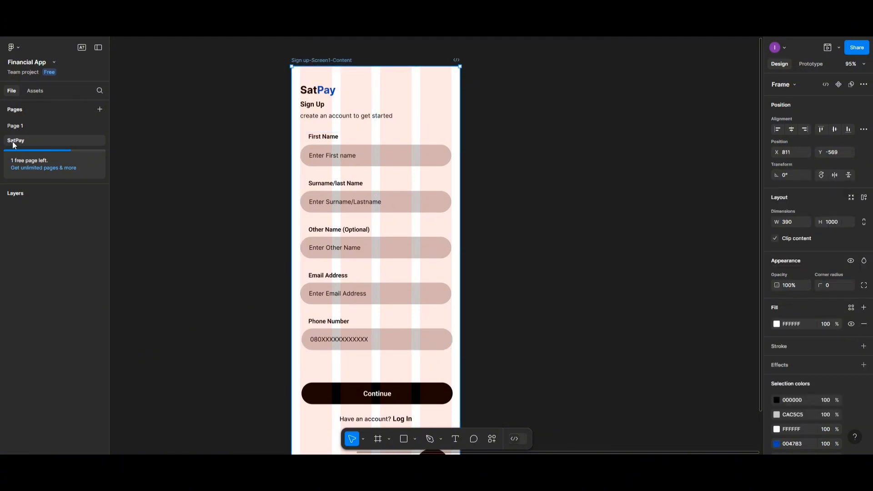
click(17, 193)
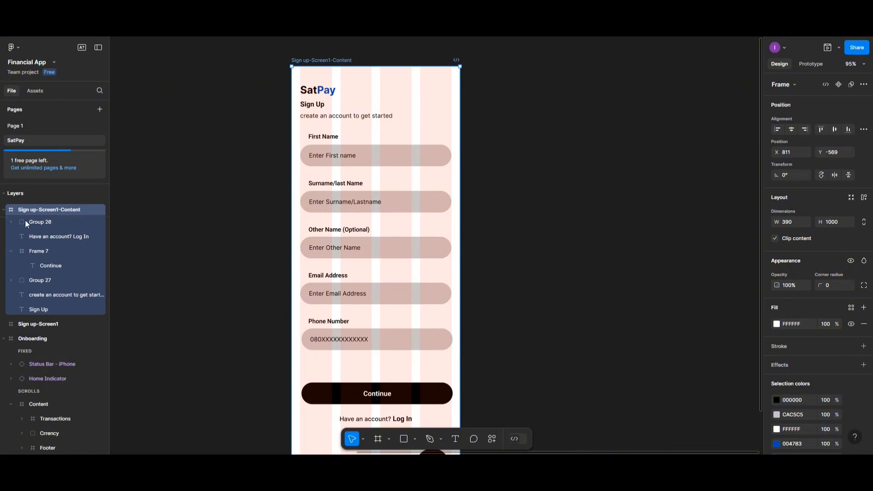
click(85, 284)
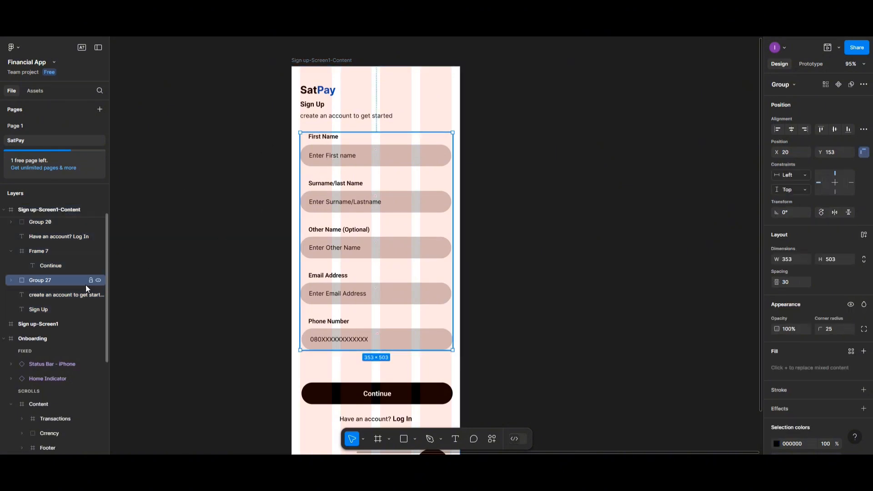
double_click(49, 280)
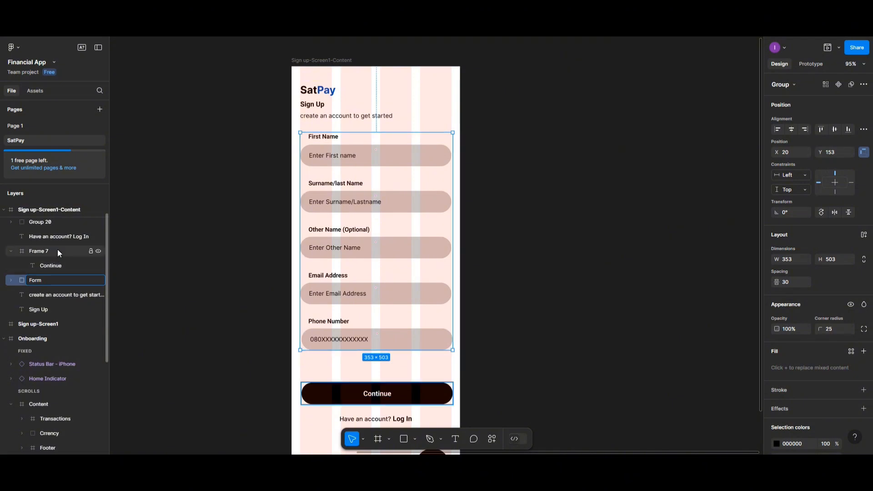
Rename the SatPay wordmark's text layer on the sign-up content screen as SatPay-logo
click(317, 89)
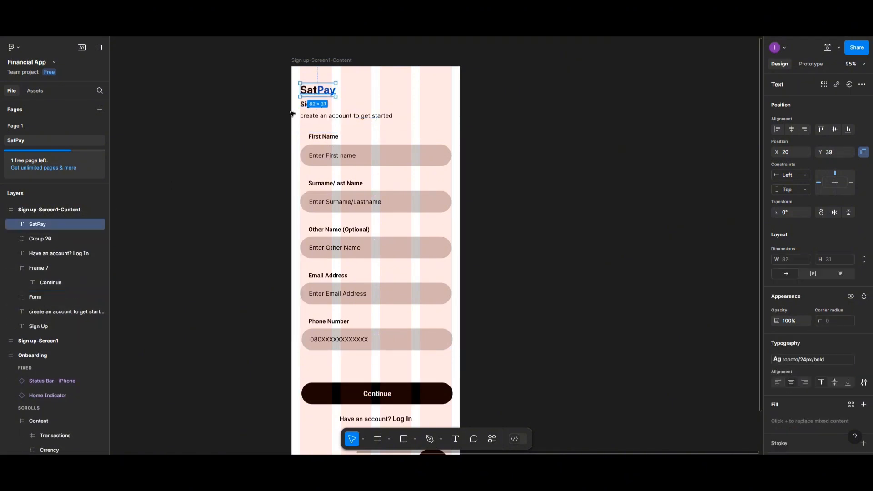
double_click(56, 225)
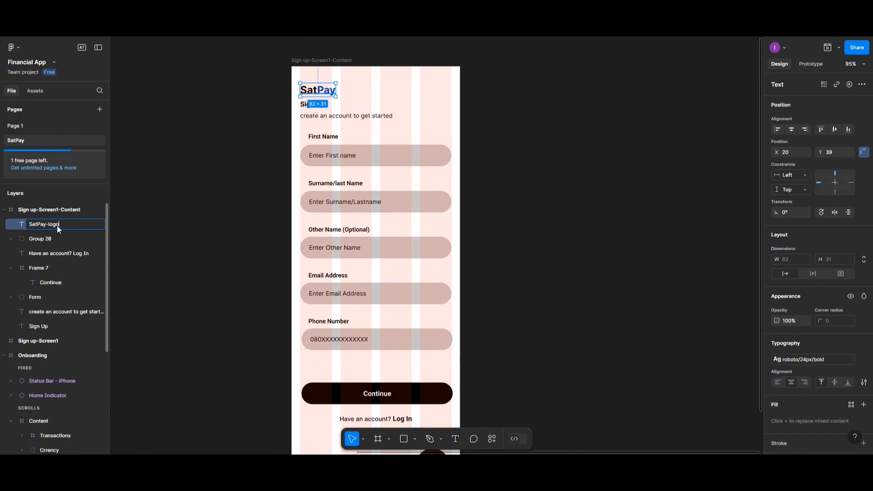
click(50, 241)
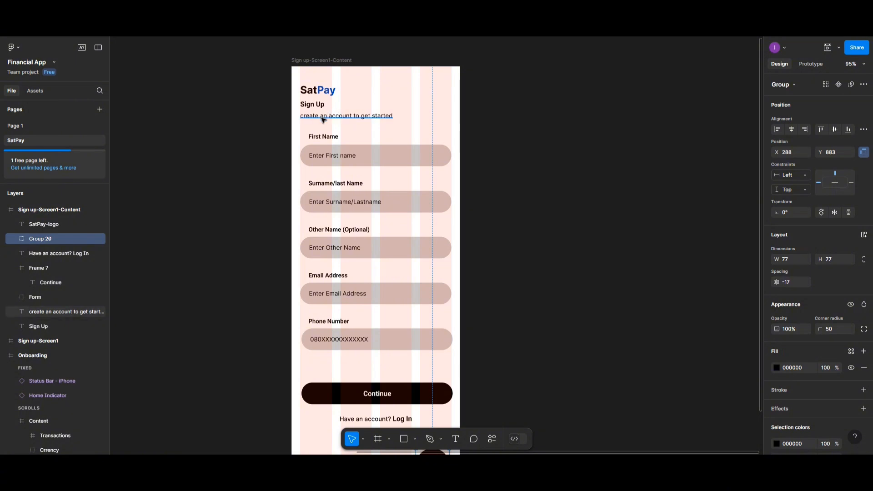
Try to distribute the vertical spacing between the Phone Number field group and the Continue button
click(400, 396)
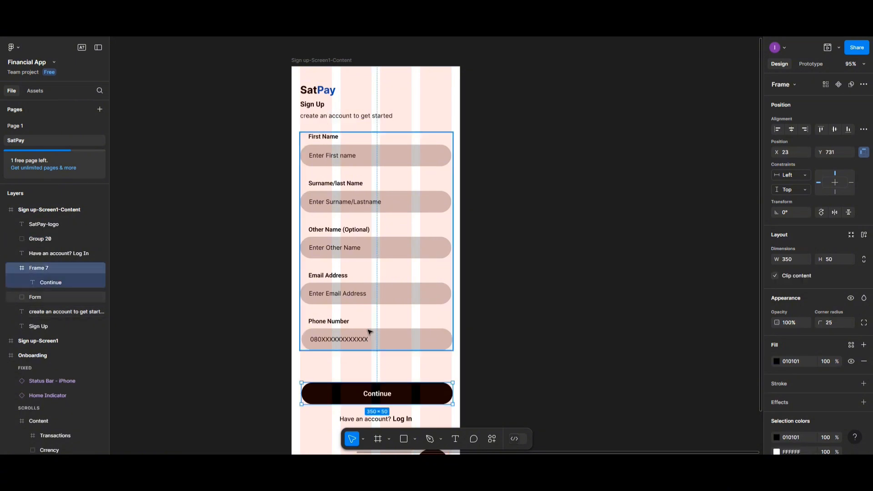
double_click(369, 340)
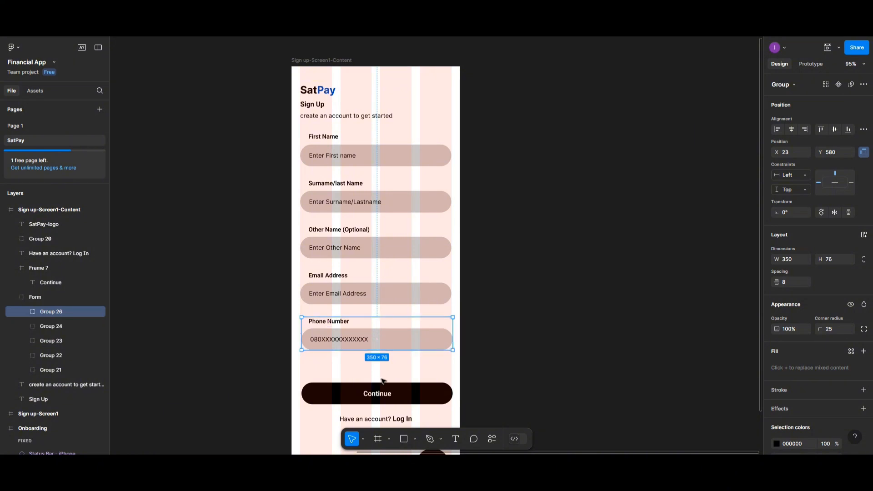
shift+click(394, 394)
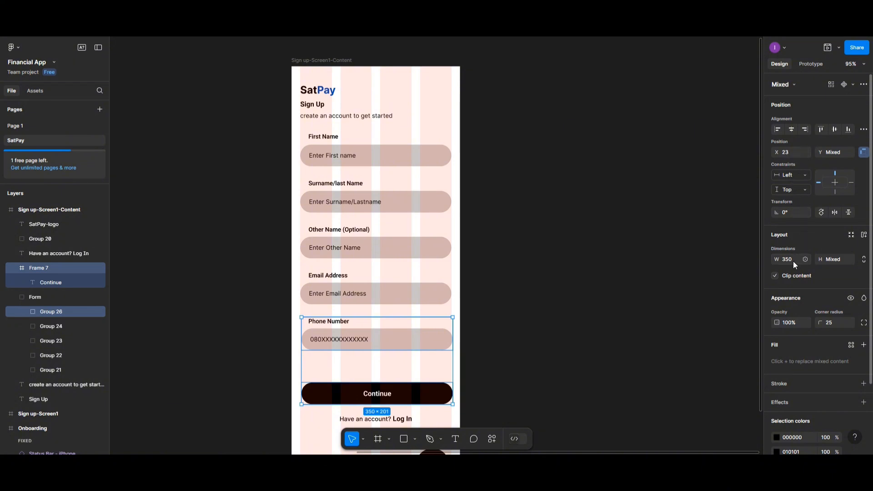
click(863, 129)
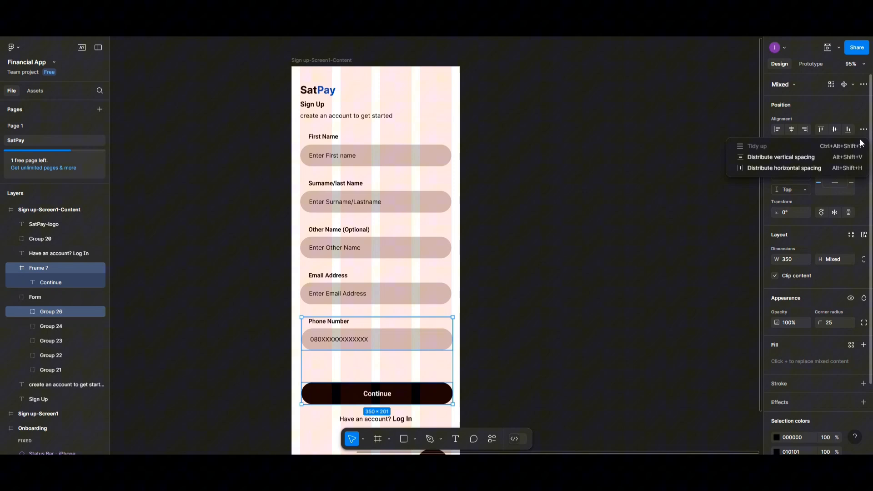
click(823, 162)
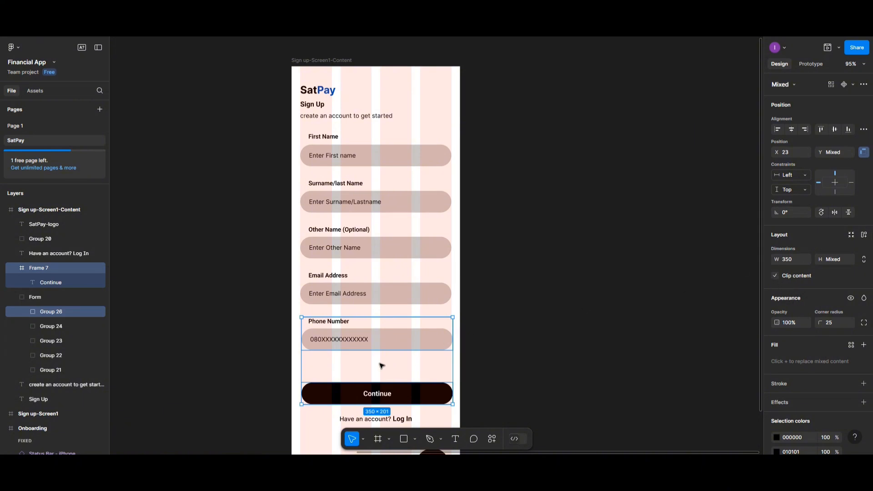
Move the Continue button up closer to the Phone Number field, to about Y 711, and check the gap between them
click(346, 402)
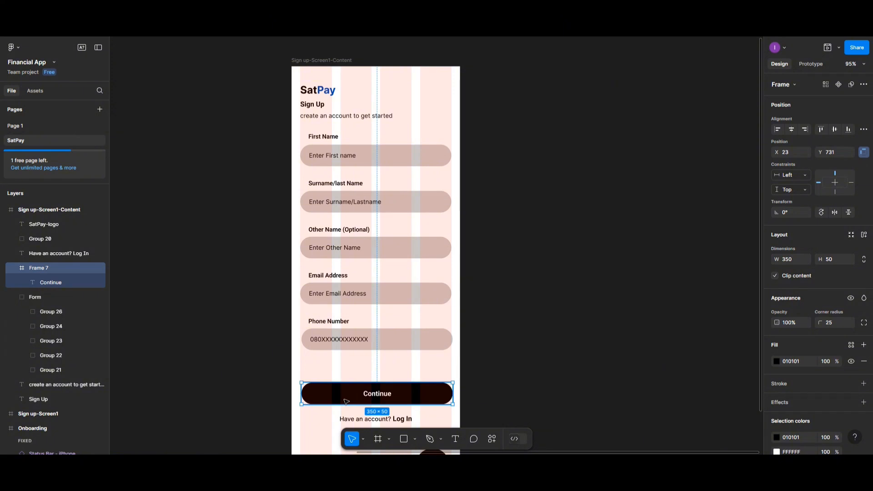
drag(347, 399, 347, 391)
double_click(363, 352)
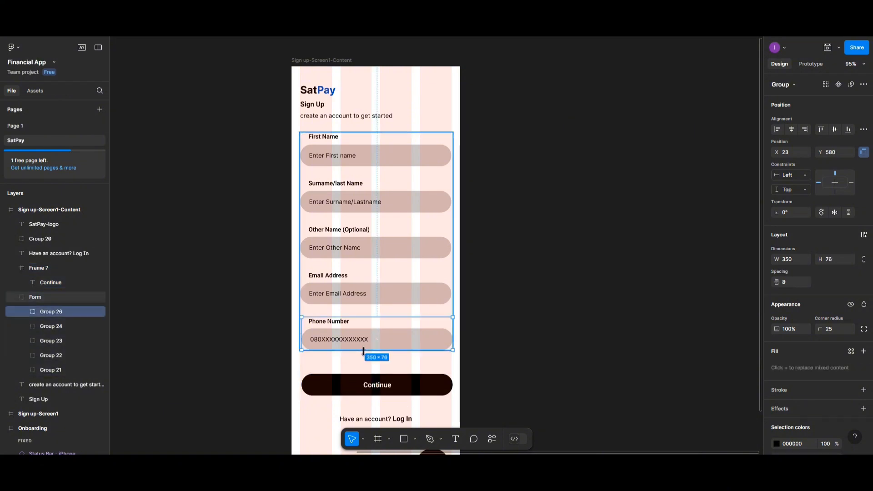
double_click(363, 349)
shift+click(359, 383)
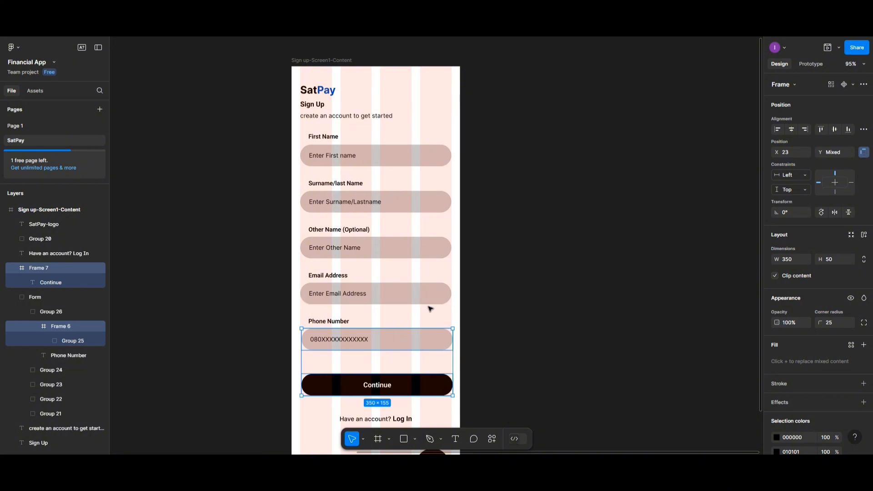
click(406, 387)
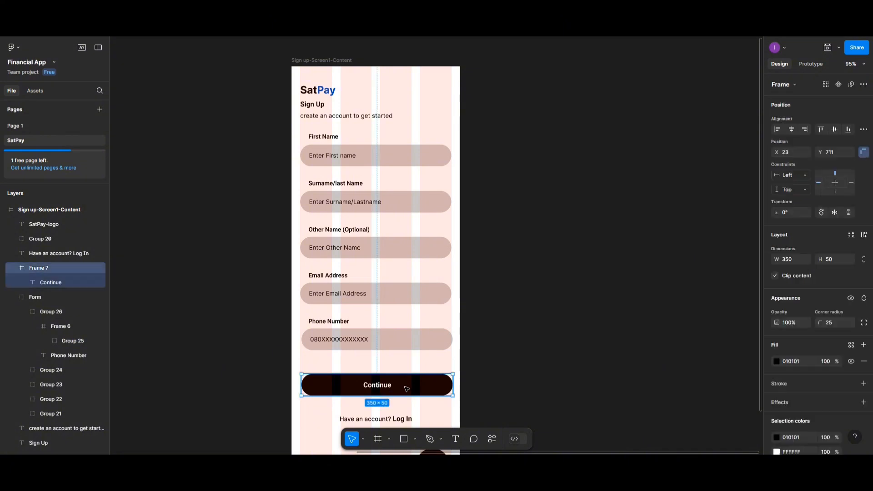
Move the Continue button up to about Y 705 and place the "Have an account? Log In" text 10 below it
drag(407, 387, 403, 385)
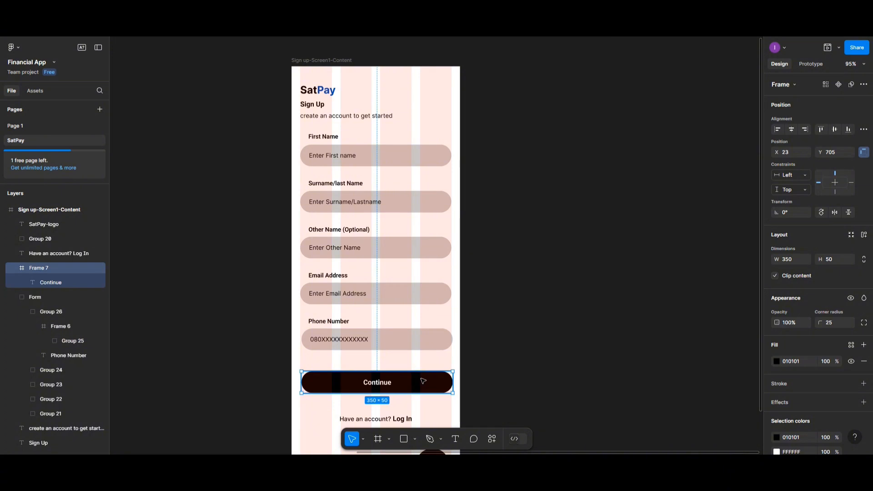
click(521, 339)
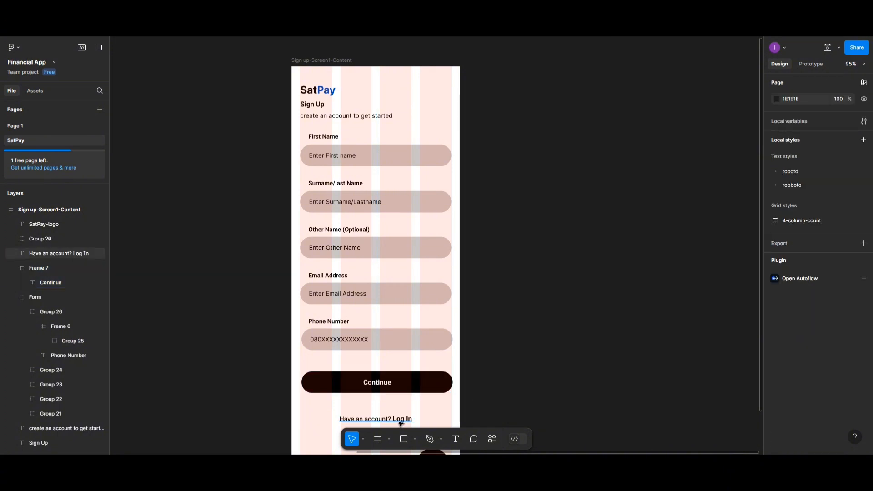
drag(392, 421, 394, 405)
shift+click(390, 384)
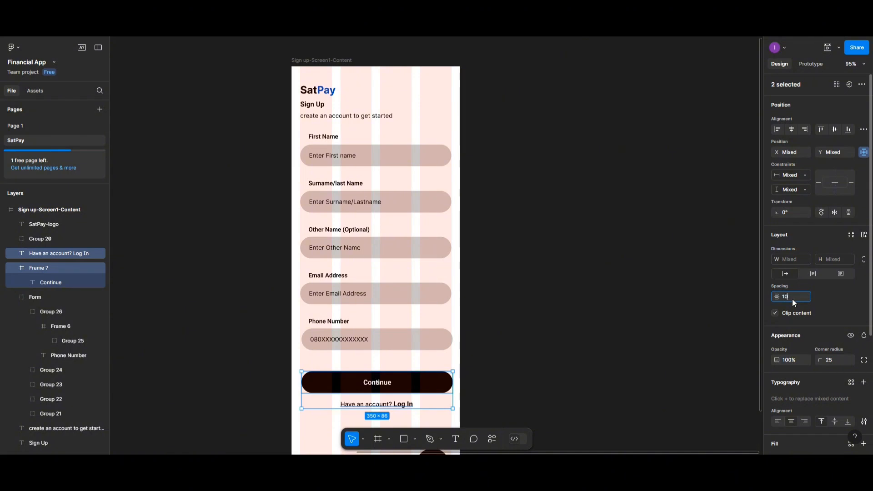
click(393, 391)
Center the "Have an account? Log In" text horizontally on the sign-up content screen
click(408, 403)
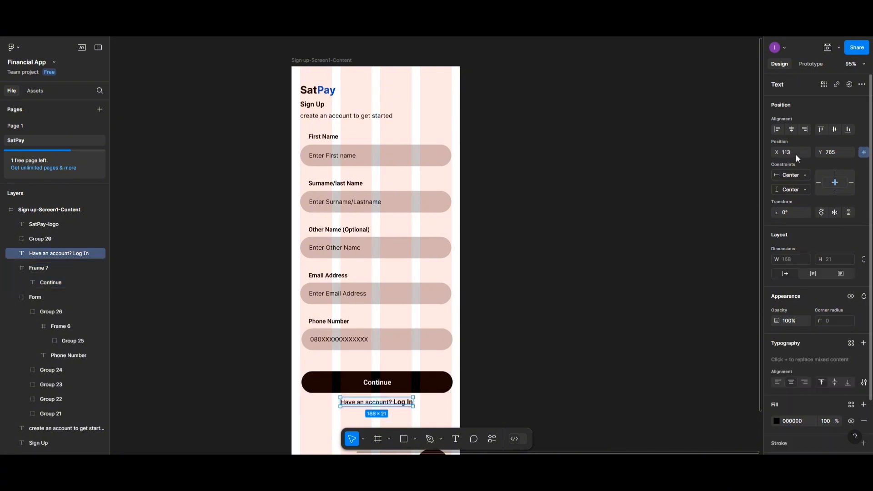
click(793, 130)
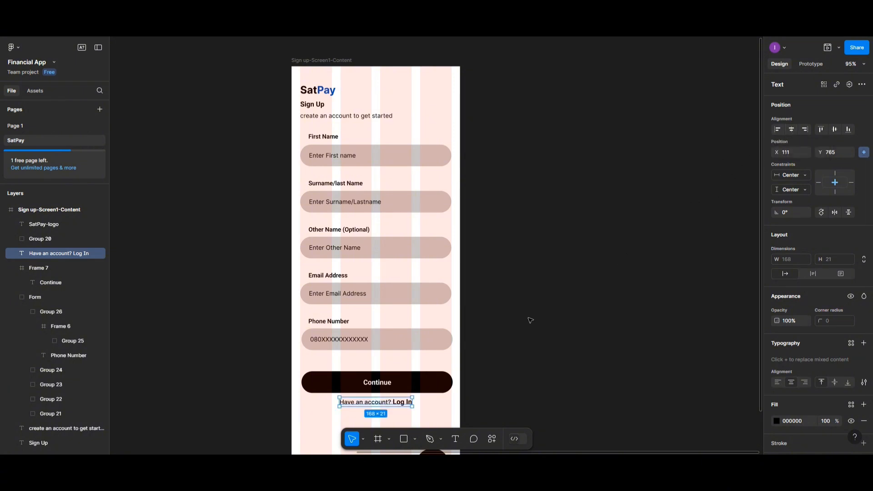
scroll(500, 341, down, 1)
click(445, 416)
Move the chat icon group up to about X 313, Y 643, just above the Continue button, and resize it to 70 by 70
scroll(435, 444, down, 8)
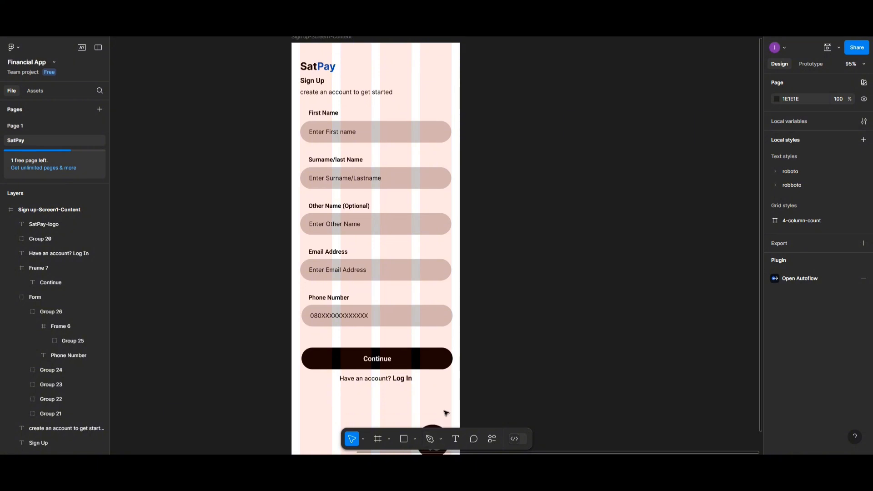
drag(436, 352, 448, 248)
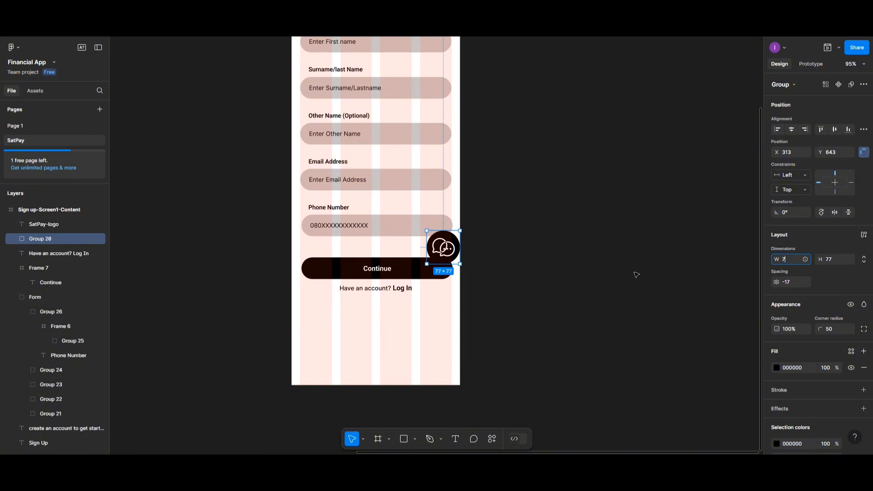
text(0)
click(830, 260)
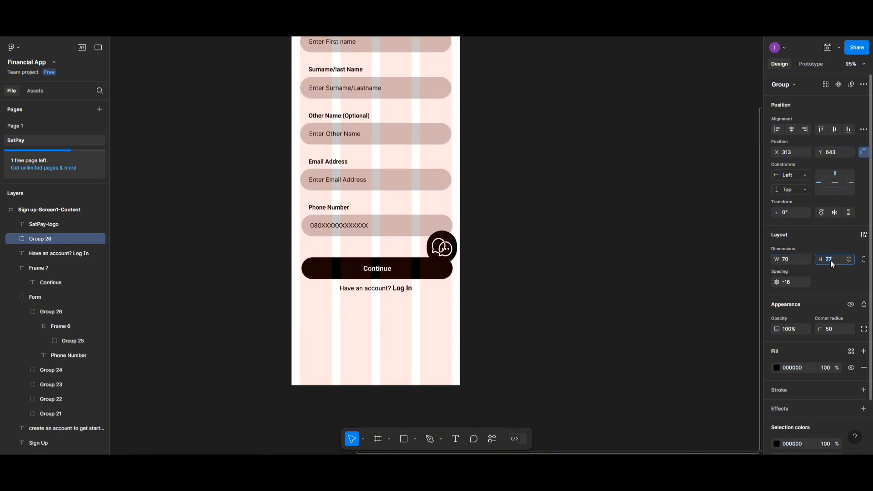
click(568, 285)
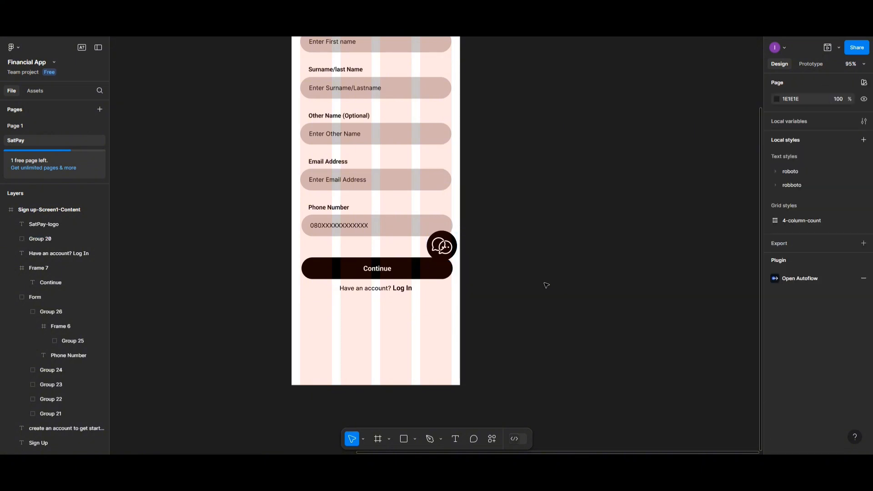
Shift the chat icon group to about X 303, Y 640 so it lines up with the Continue button's right edge
click(448, 251)
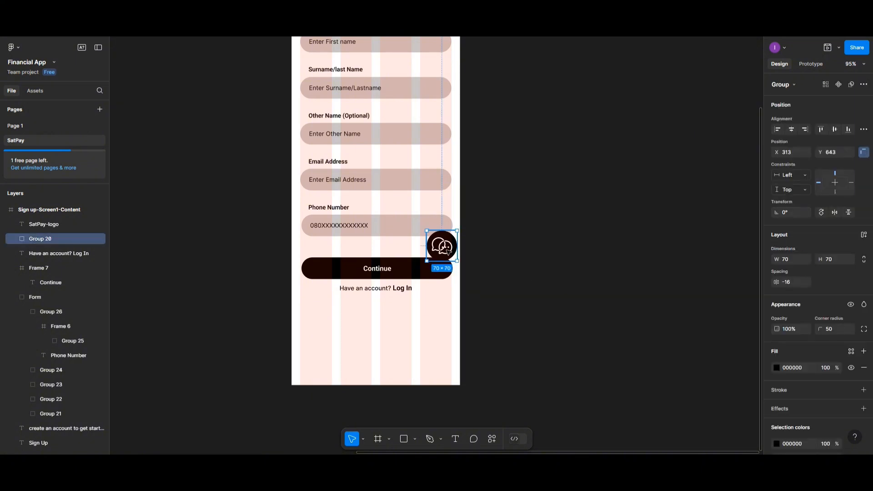
drag(448, 251, 444, 252)
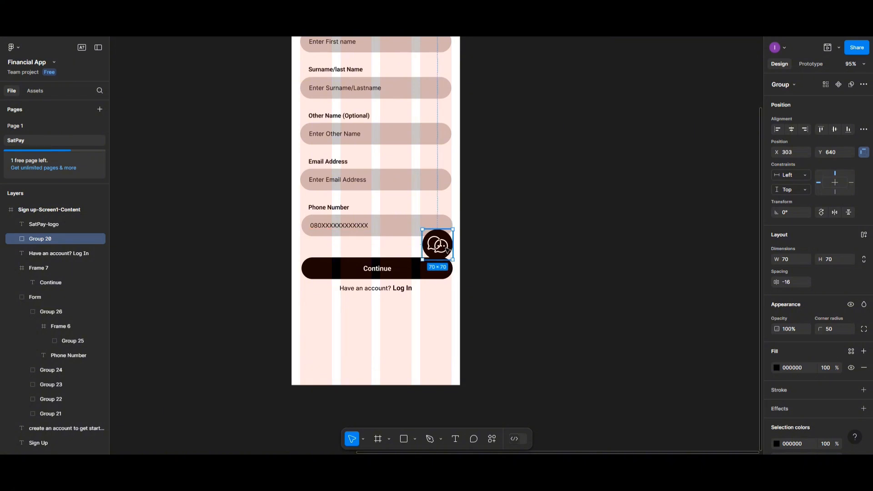
click(520, 263)
scroll(388, 344, up, 4)
scroll(388, 342, down, 1)
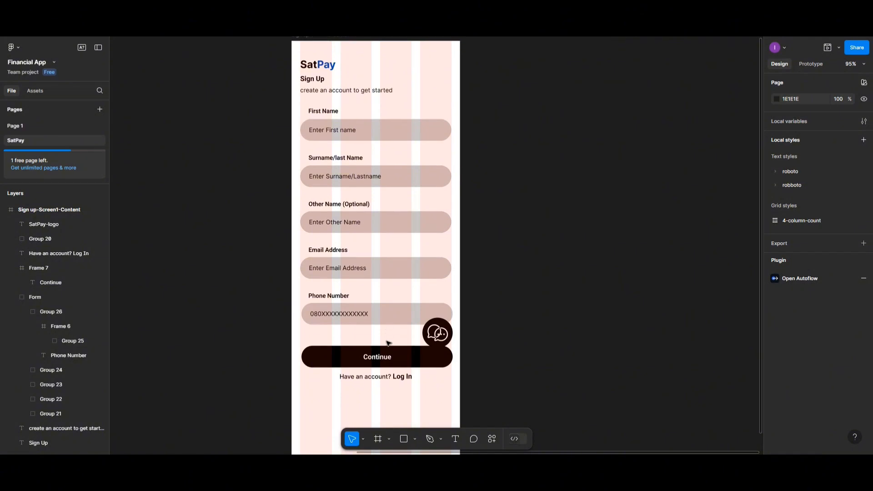
scroll(388, 343, down, 3)
scroll(388, 325, up, 2)
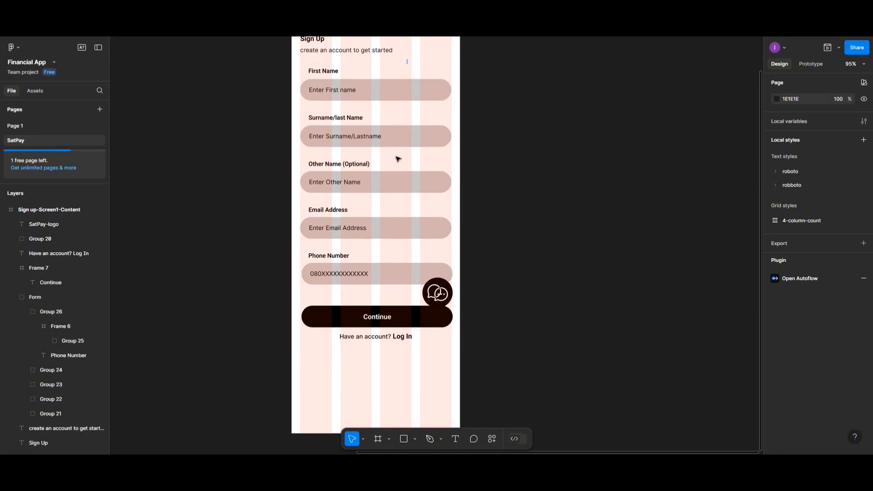
Move the Form group, the Continue button and the "Have an account? Log In" text down together on the screen
click(397, 157)
shift+click(388, 314)
shift+click(377, 336)
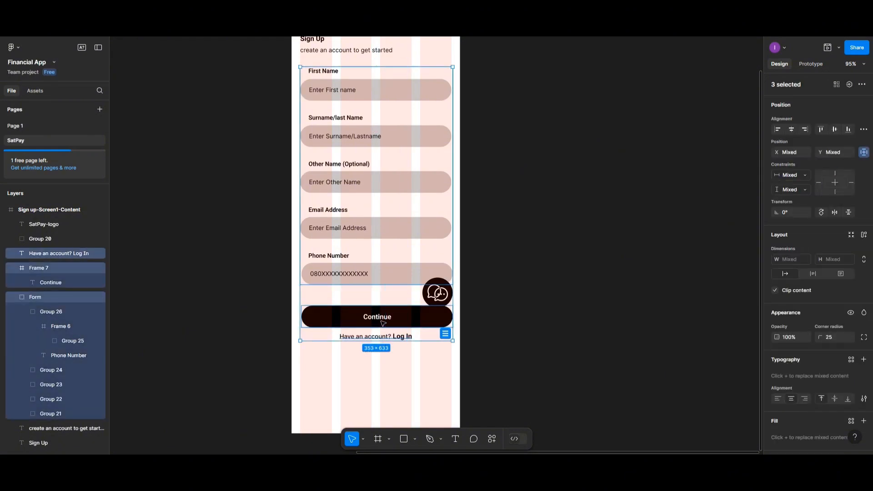
drag(383, 323, 383, 350)
scroll(396, 304, down, 3)
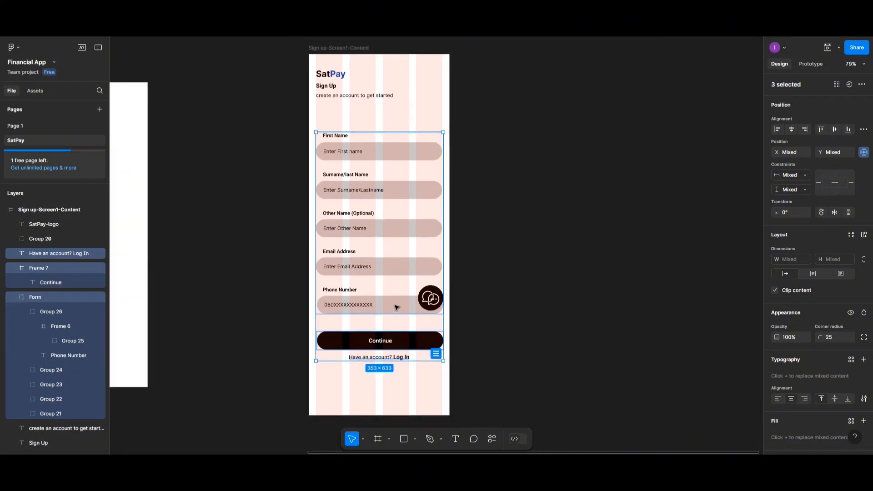
Move the Sign Up heading with its subtitle down to about Y 121 and the SatPay logo to about Y 72
scroll(396, 305, up, 1)
drag(319, 108, 344, 134)
shift+click(341, 120)
click(333, 99)
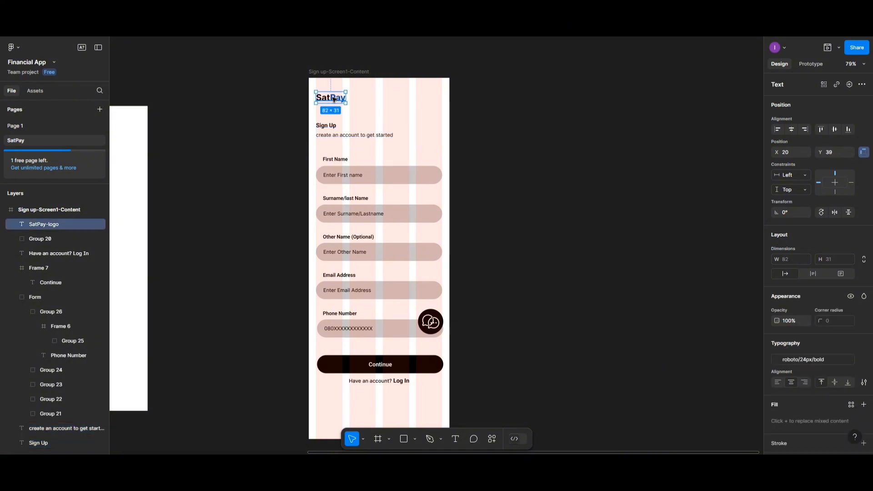
drag(334, 99, 333, 111)
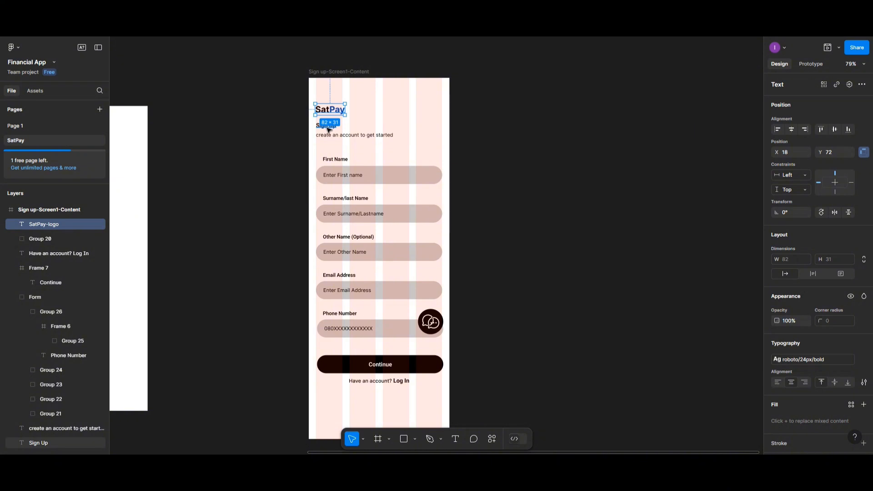
Set the vertical spacing between the Sign Up heading and the "create an account to get started" subtitle to 10
click(327, 129)
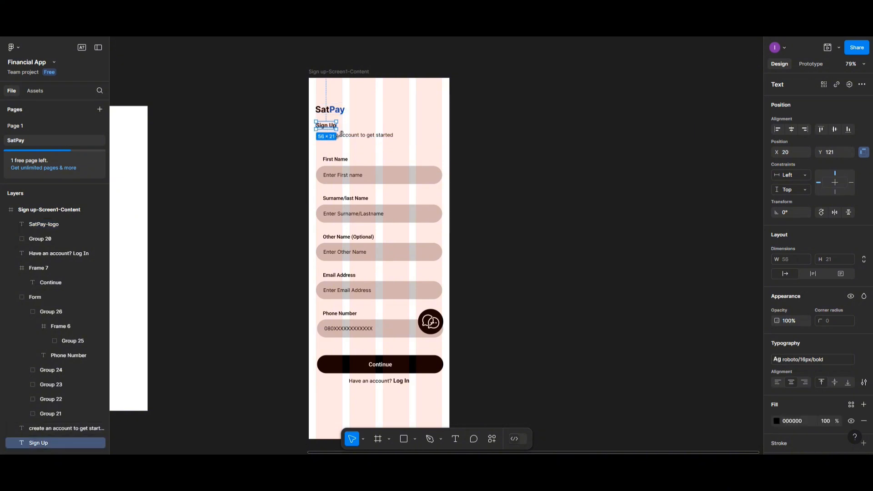
shift+click(355, 138)
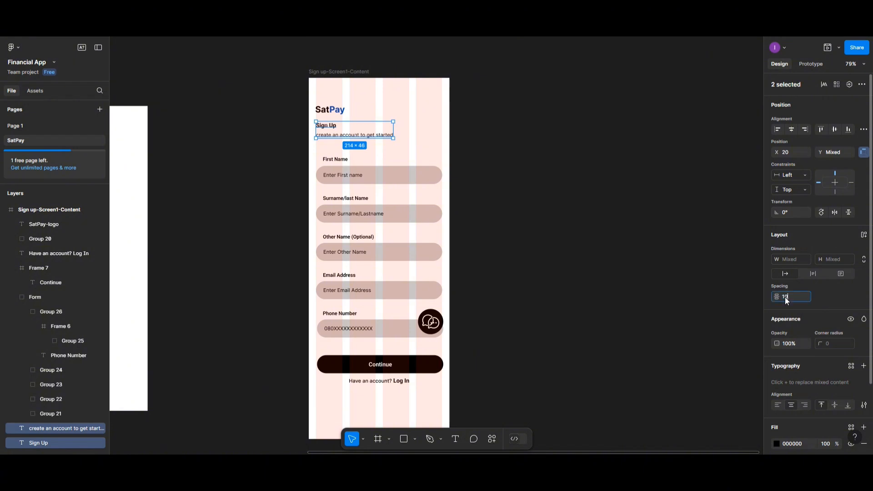
click(325, 128)
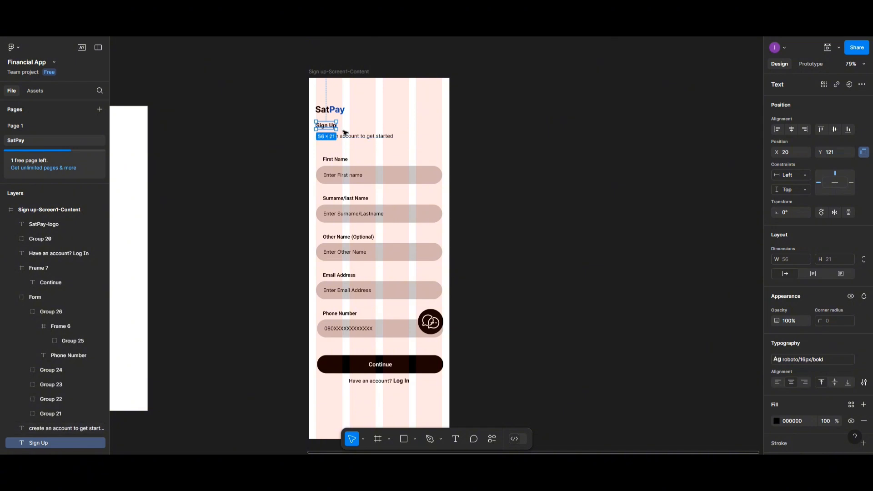
Group the Sign Up heading with its subtitle and set the spacing between that group and the SatPay logo to 20
shift+click(347, 137)
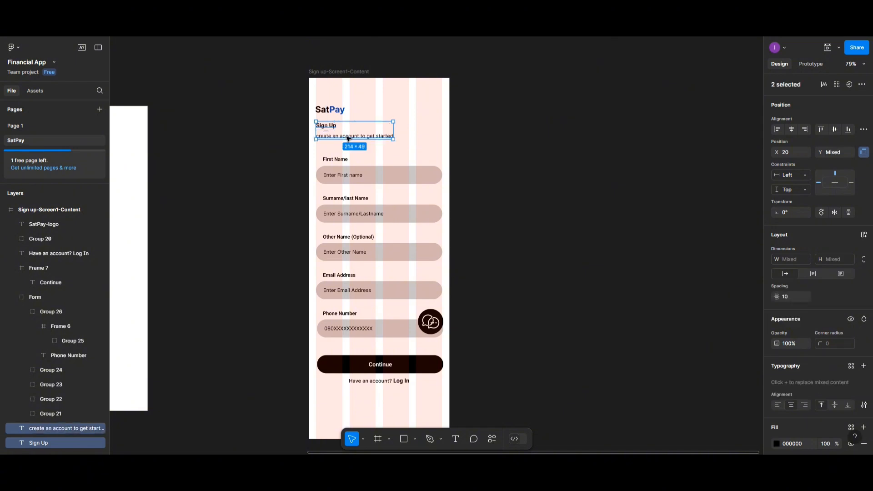
key(ctrl+g)
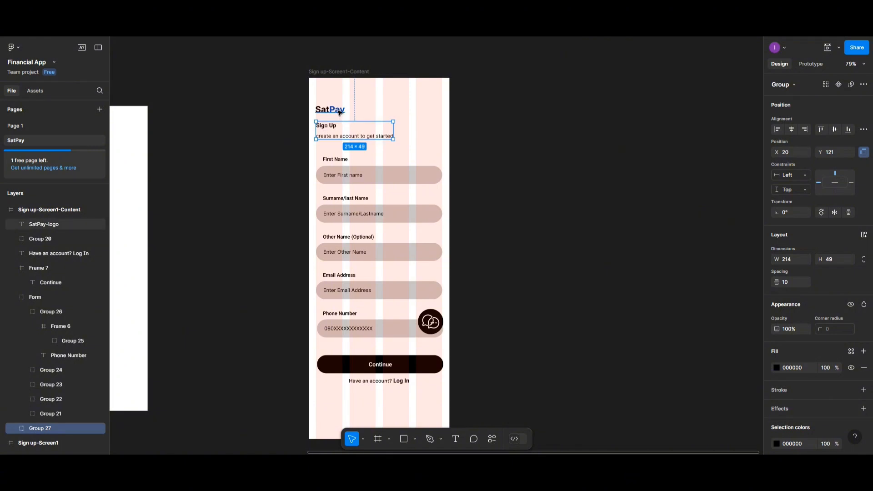
shift+click(338, 113)
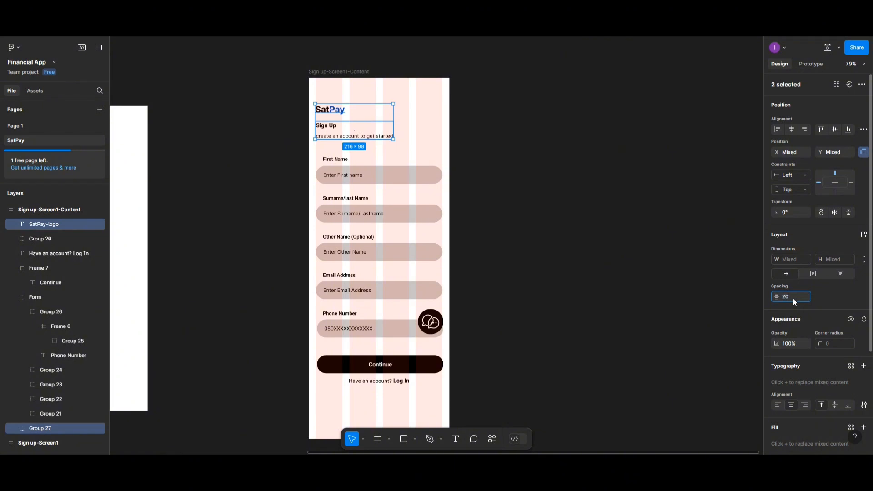
click(341, 130)
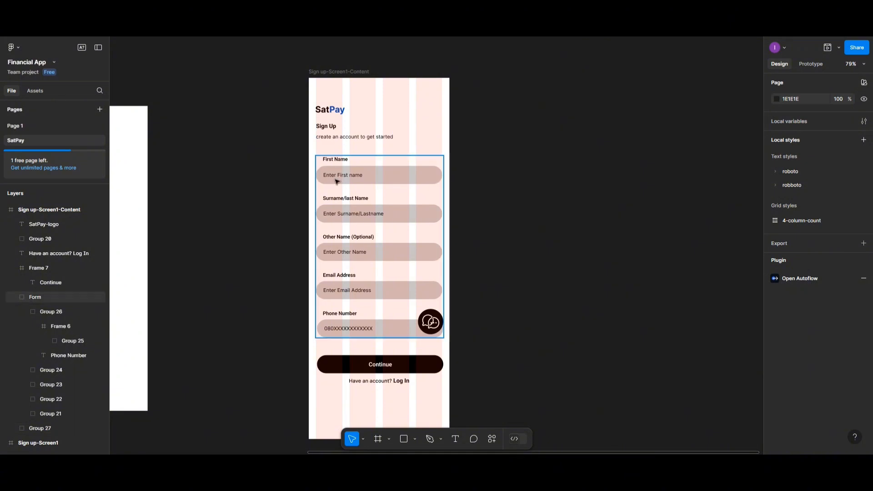
Set the vertical spacing between the Sign Up heading group and the Form group to 30
click(335, 139)
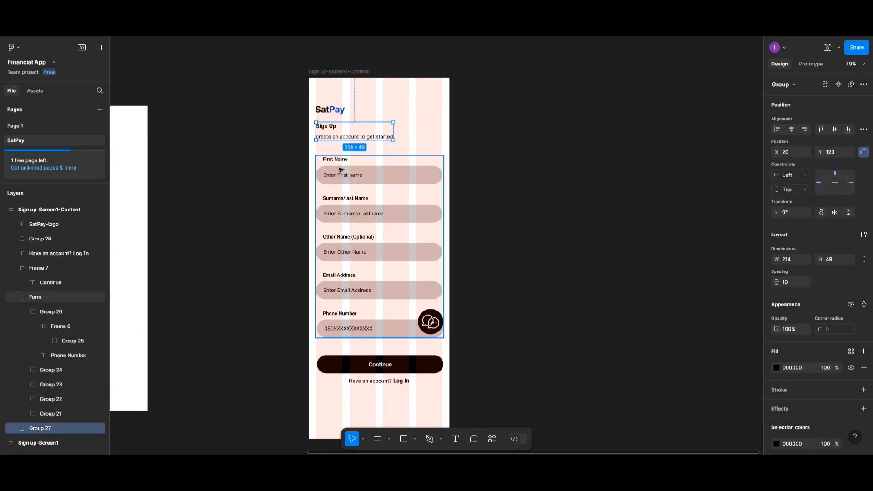
shift+click(340, 170)
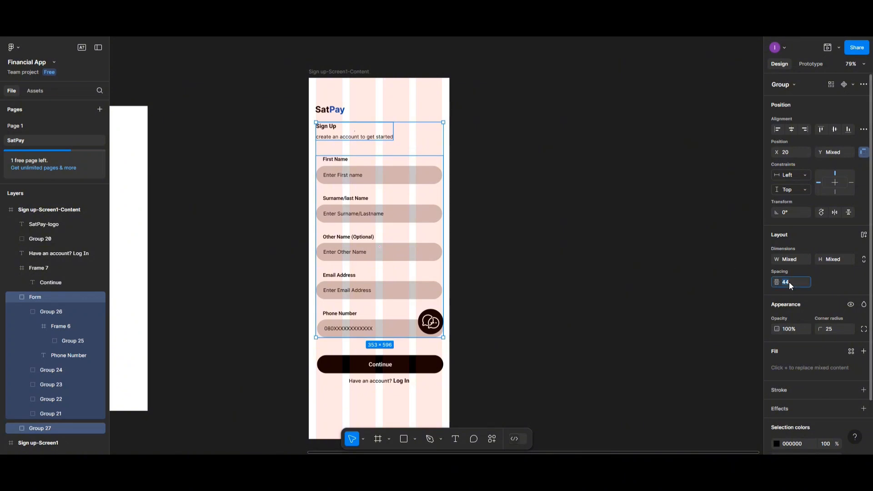
click(375, 200)
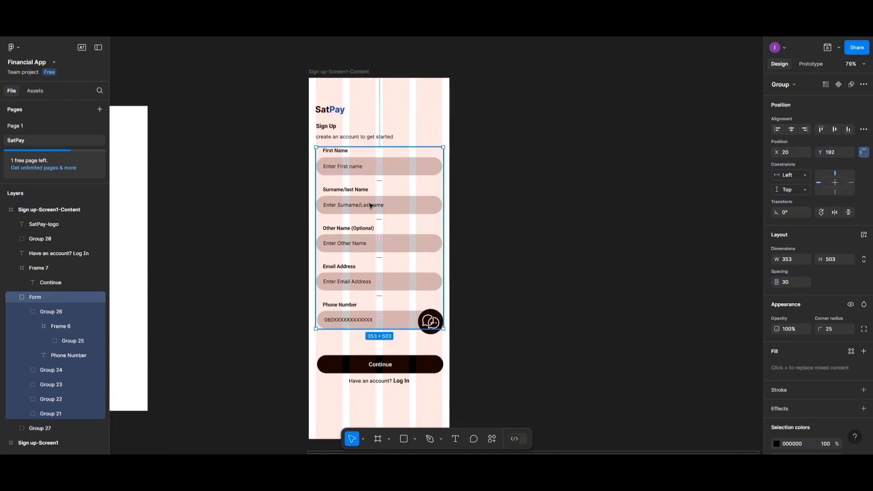
shift+click(346, 138)
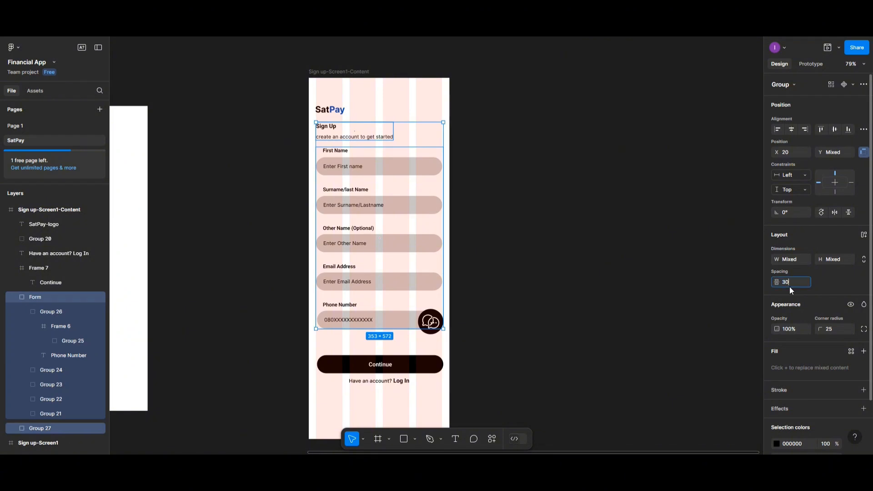
click(410, 180)
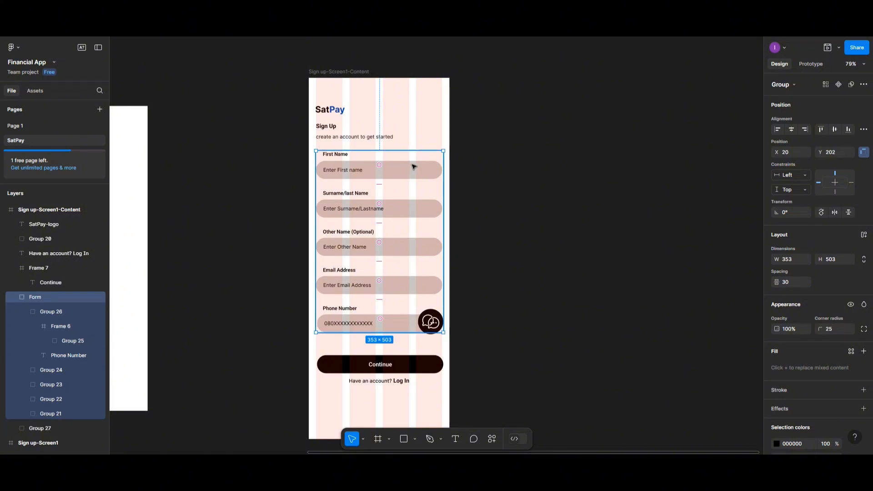
Center the Form group horizontally on the sign-up content screen
click(794, 127)
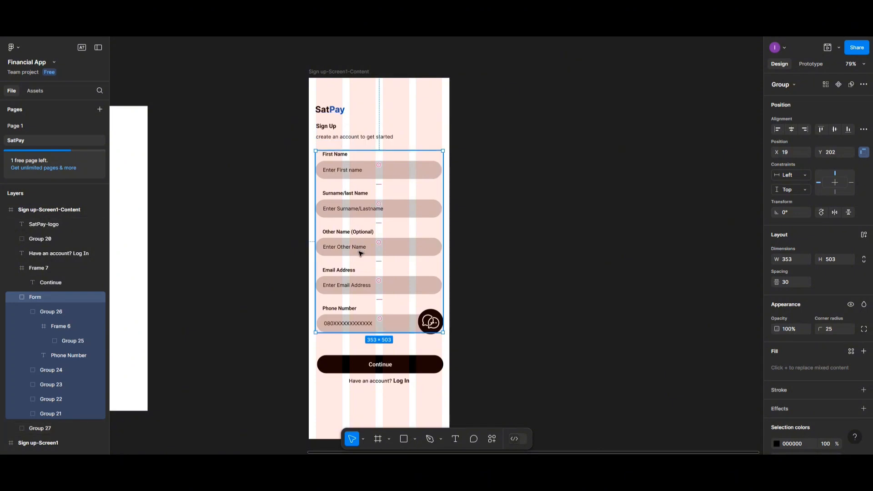
scroll(361, 256, down, 1)
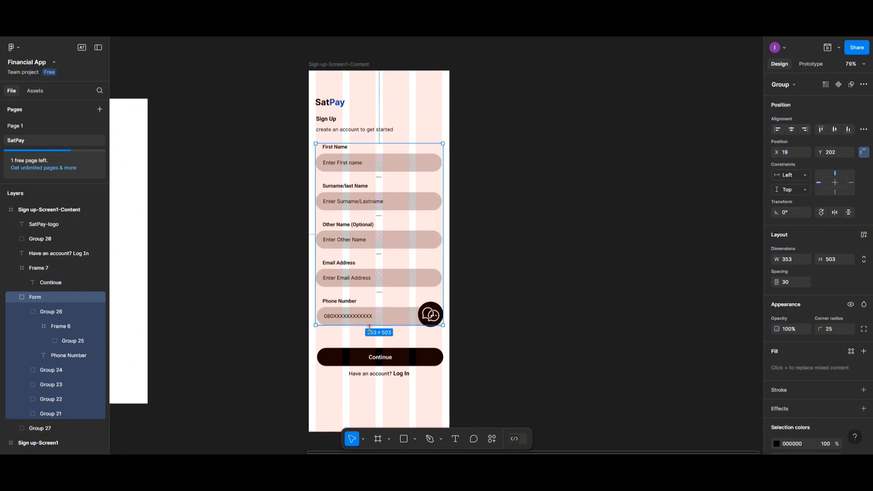
click(492, 310)
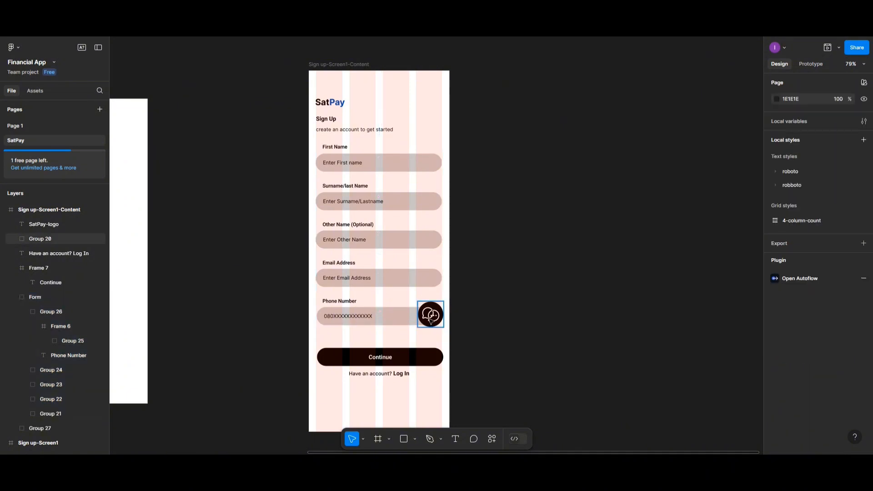
Move the chat icon group down to about Y 685, above the Continue button, and select the Sign up-Screen1-Content frame
drag(430, 315, 431, 333)
scroll(407, 358, down, 1)
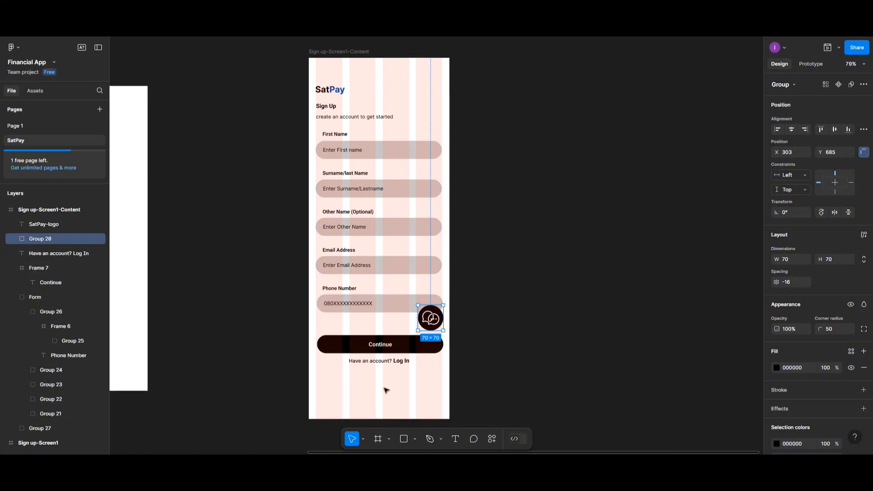
scroll(384, 390, up, 2)
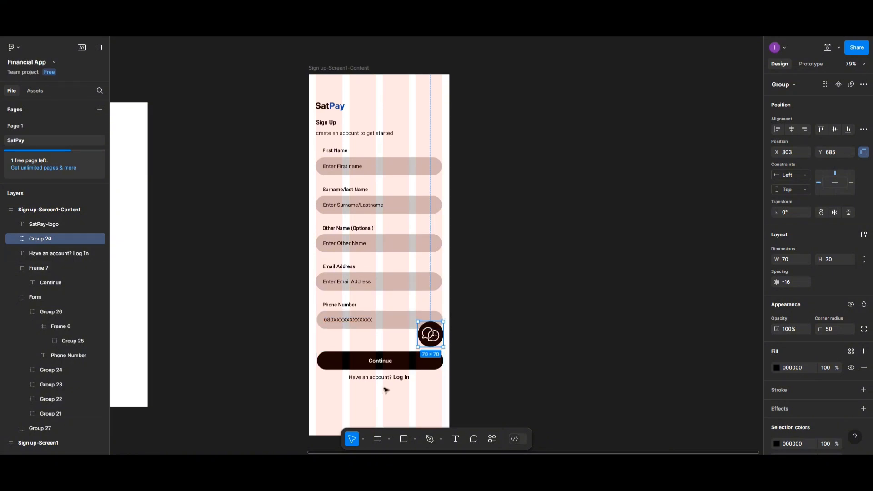
click(338, 71)
scroll(357, 329, down, 2)
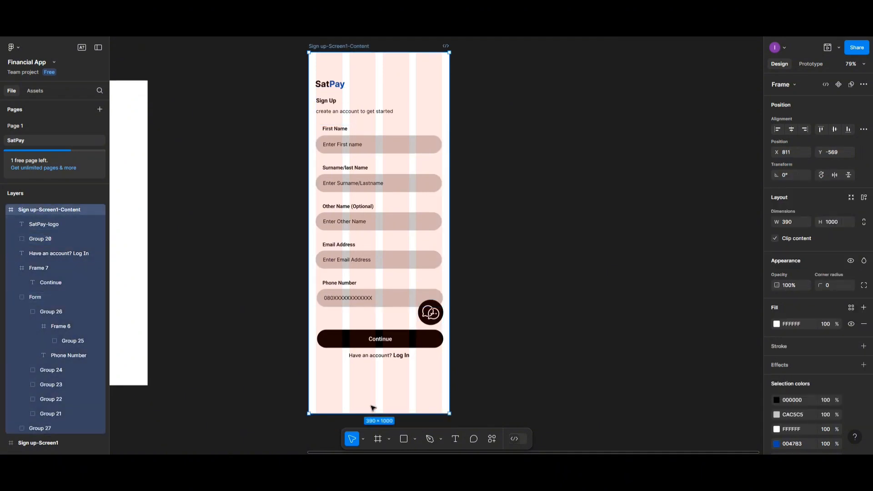
Pin the "Have an account? Log In" text vertically to the top and shorten the Sign up-Screen1-Content frame to a height of 922
mouse_move(371, 413)
mouse_down()
mouse_move(373, 400)
mouse_move(375, 414)
mouse_up()
click(380, 358)
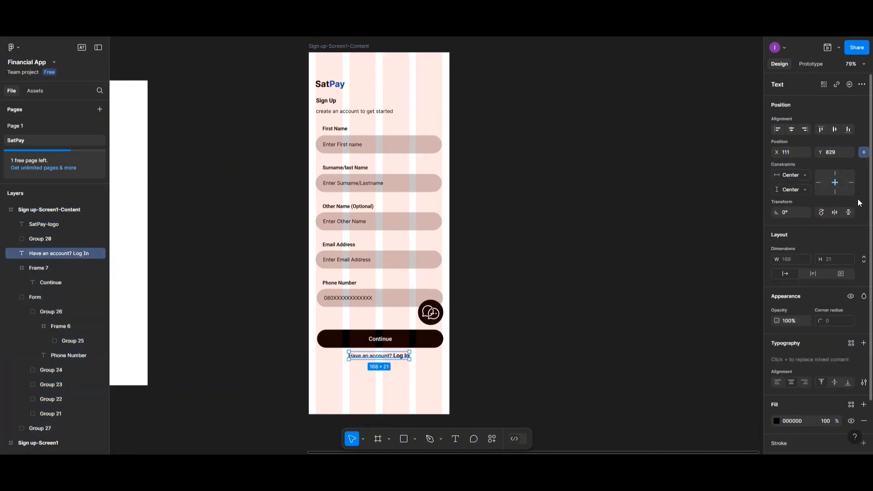
click(834, 173)
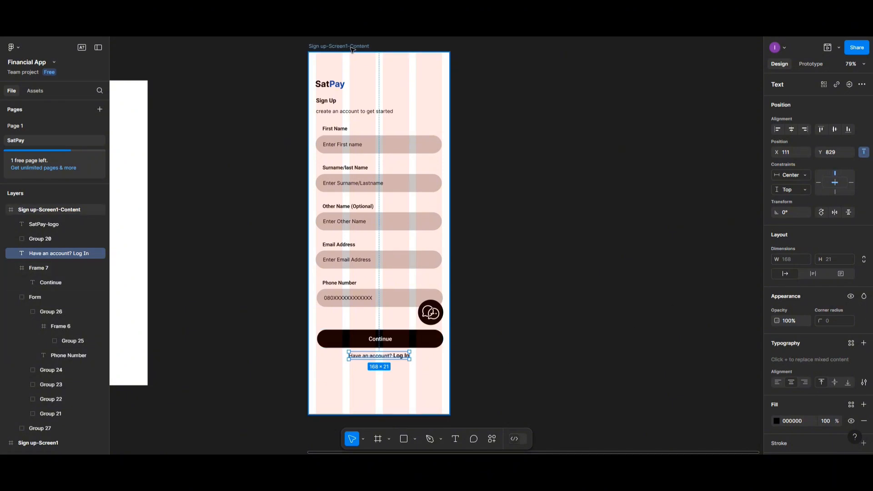
key(Escape)
drag(379, 412, 380, 386)
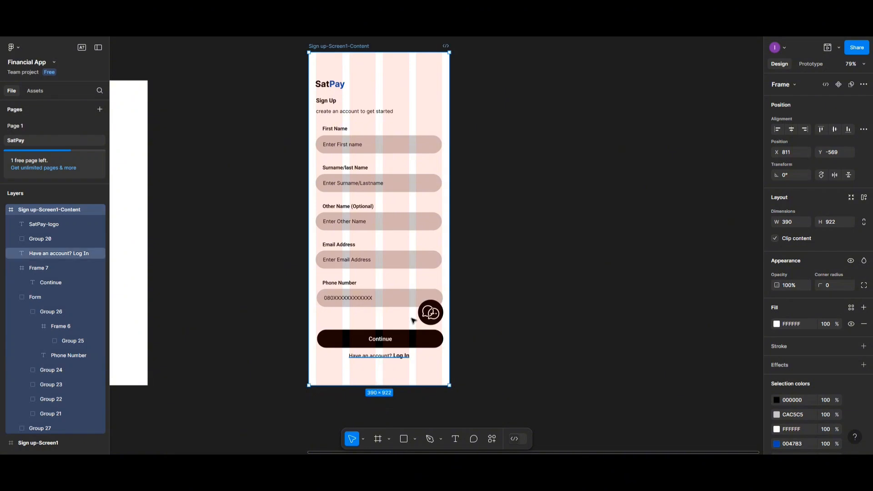
click(505, 206)
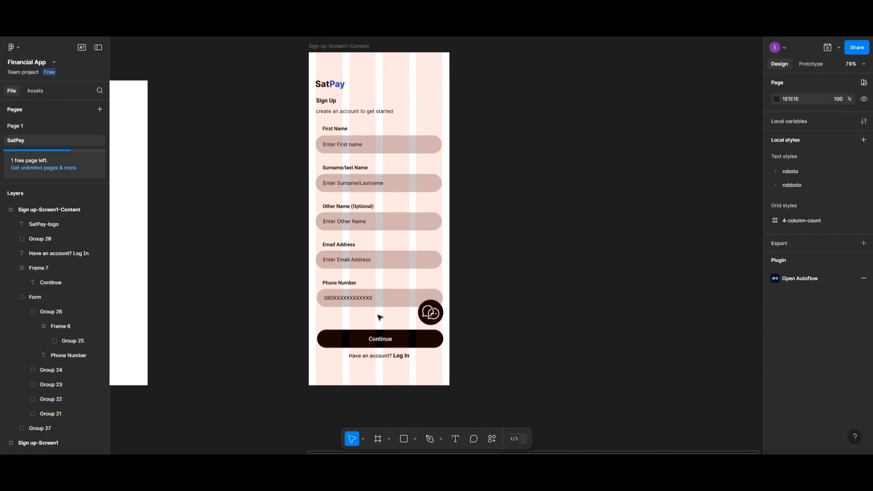
Move the Sign up-Screen1-Content frame into the blank Sign up-Screen1 frame and align it to the top at Y 0
scroll(377, 306, up, 2)
scroll(360, 238, right, 1)
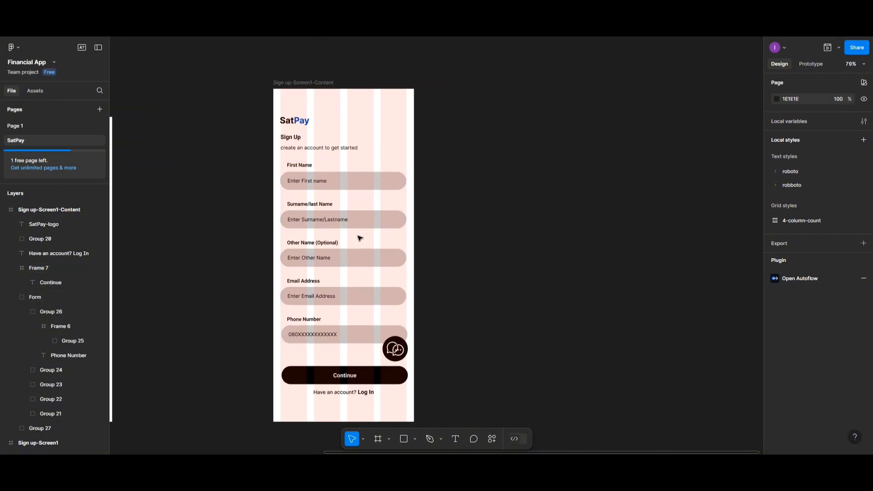
scroll(362, 236, left, 5)
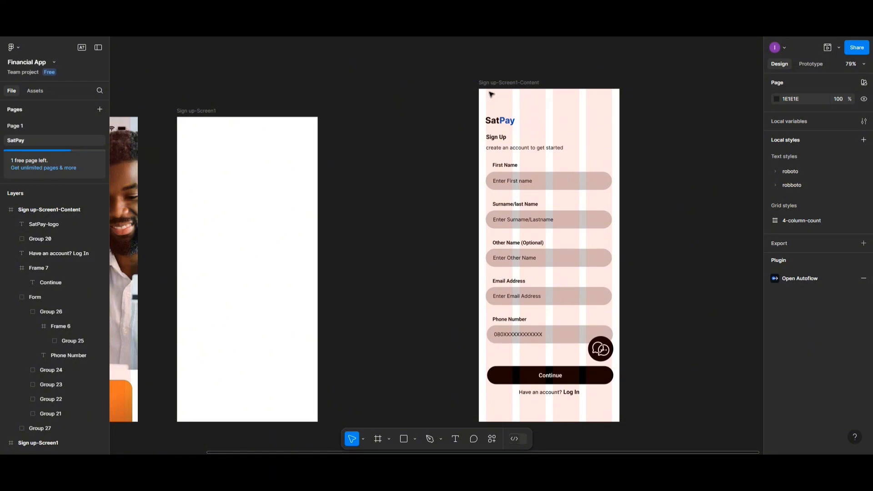
drag(480, 84, 197, 123)
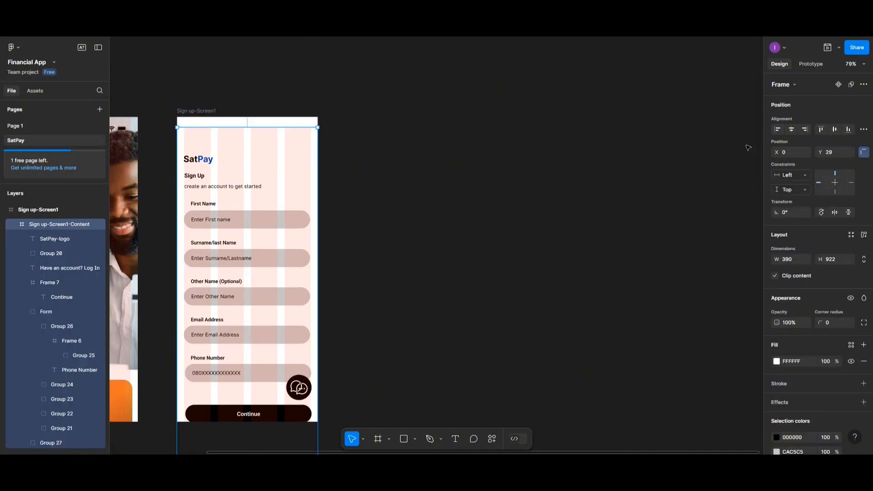
click(821, 130)
scroll(312, 198, down, 1)
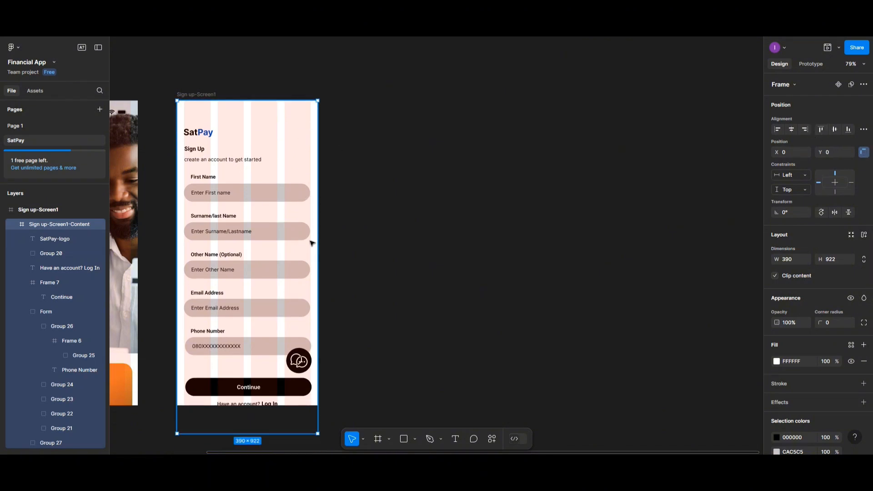
click(412, 278)
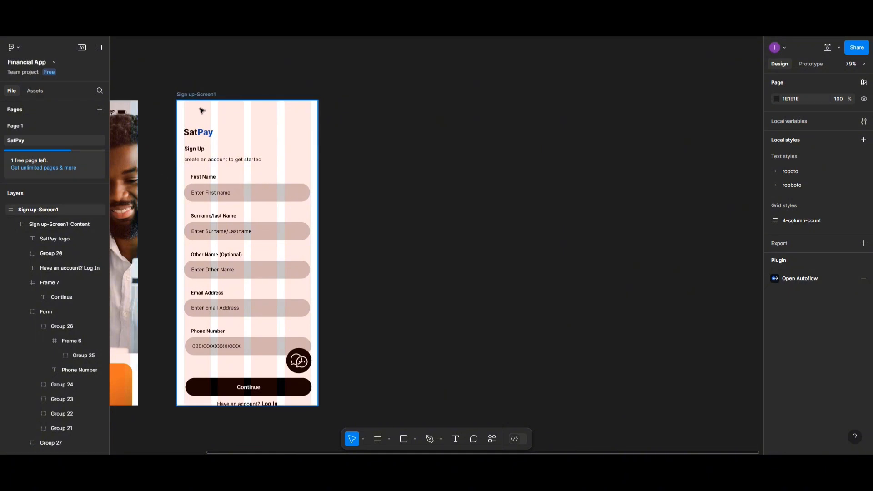
Find "status bar" in the iOS 18 and iPadOS 18 library, place Status Bar - iPhone on the sign-up screen, and align it top and horizontally centered
click(35, 91)
click(46, 145)
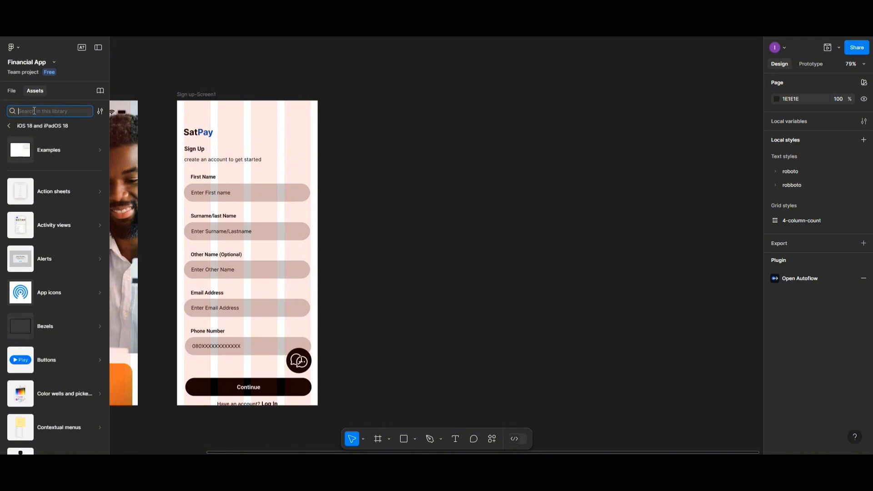
text(e)
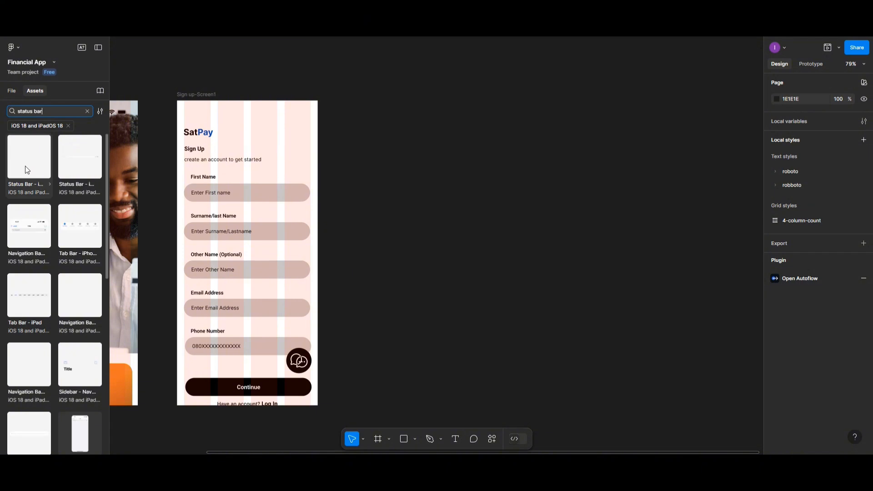
click(27, 162)
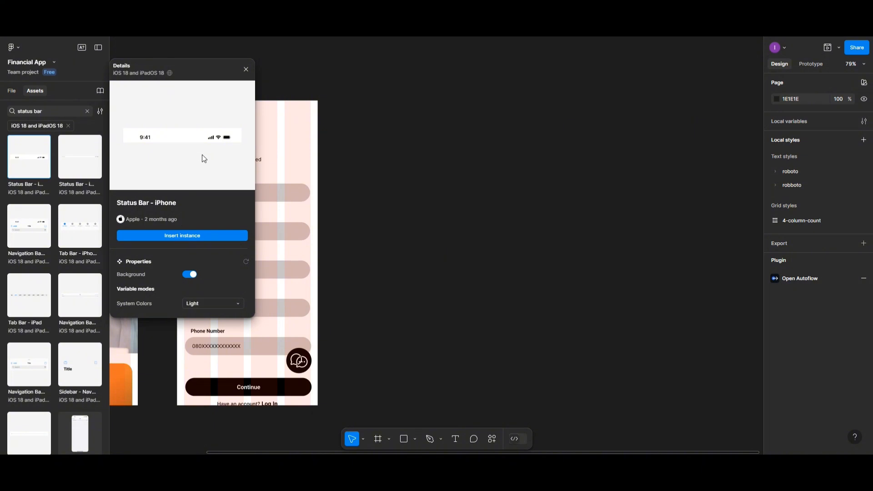
click(246, 69)
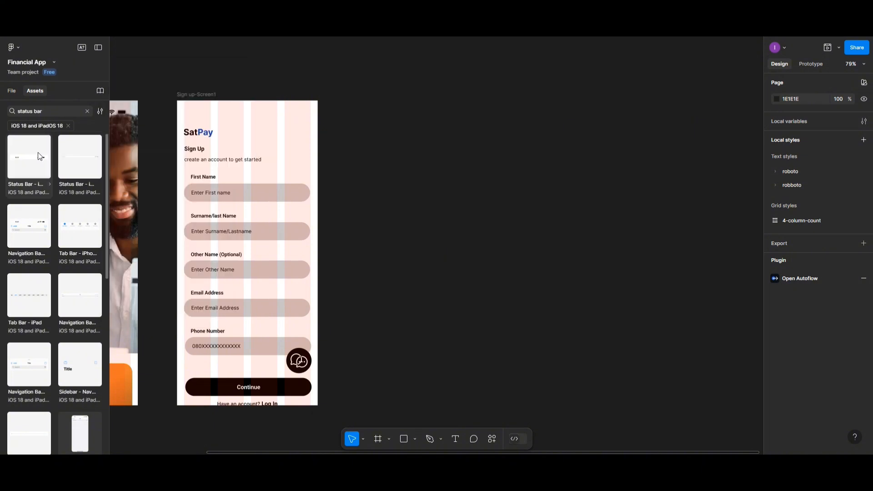
drag(39, 156, 239, 112)
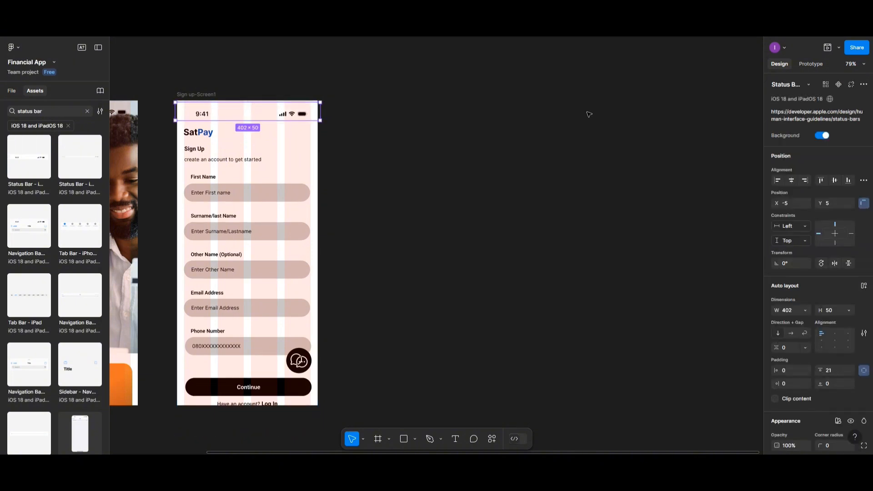
click(823, 180)
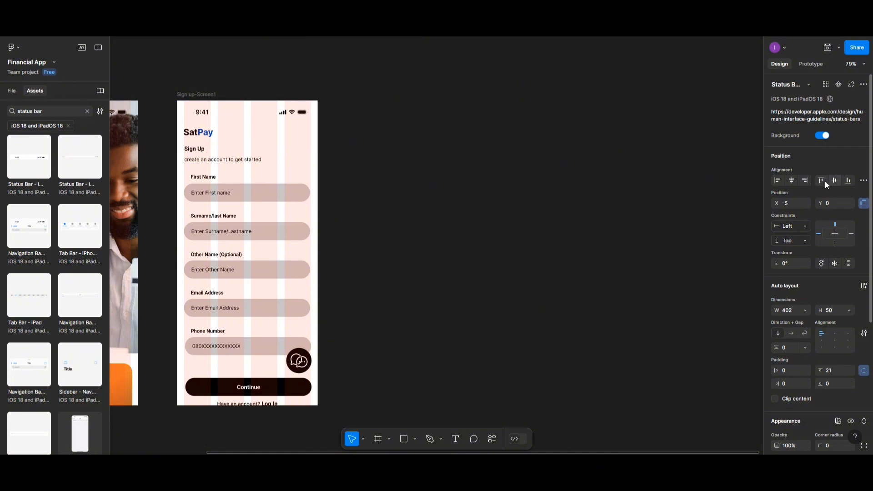
click(789, 182)
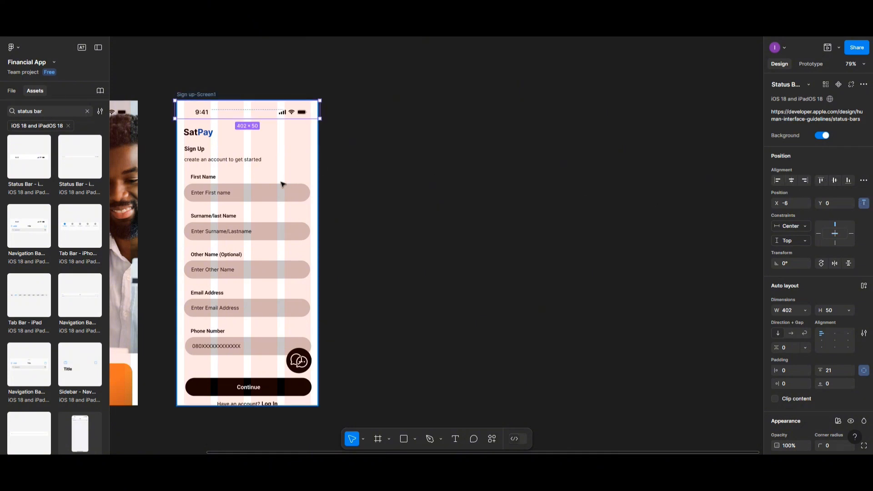
Find "home indicator" in the library, place the Home Indicator at the bottom of the sign-up screen at Y 810, and center it horizontally
click(22, 110)
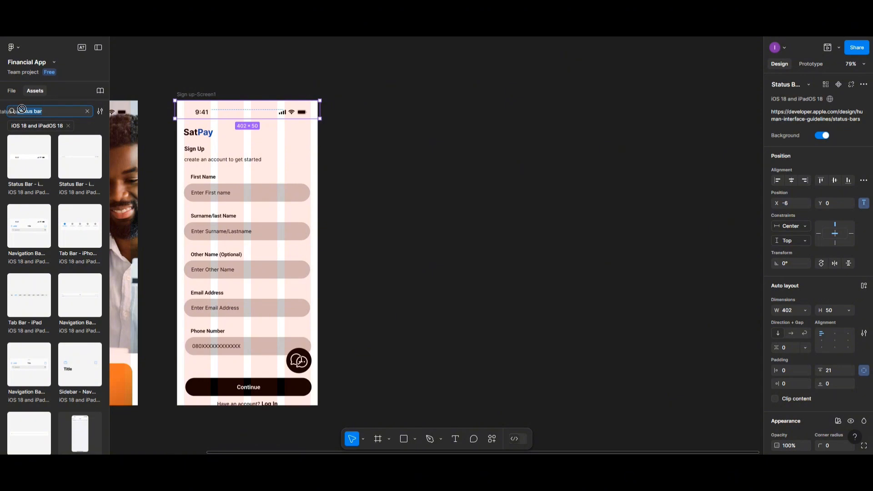
text(N)
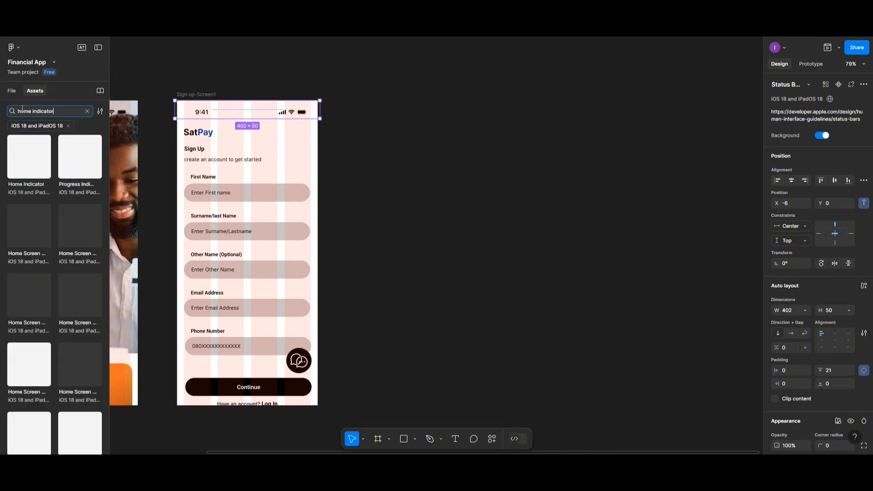
drag(140, 251, 217, 416)
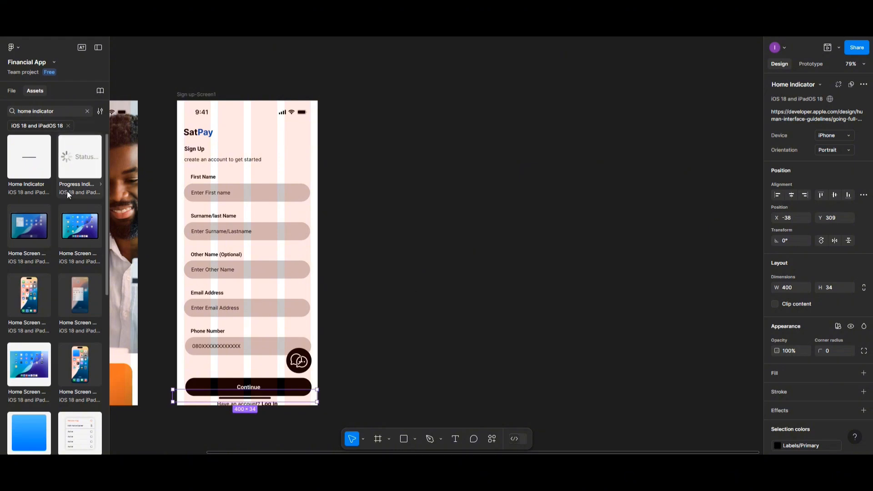
click(12, 91)
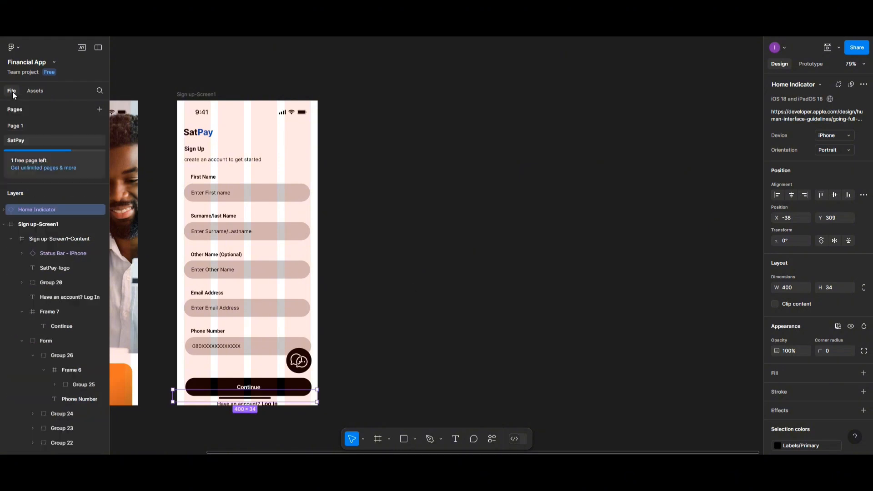
double_click(20, 139)
drag(220, 397, 225, 401)
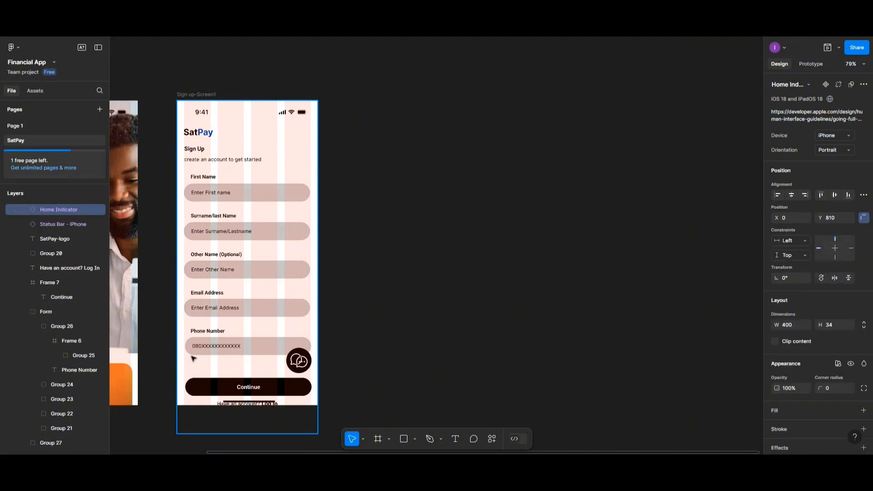
click(792, 196)
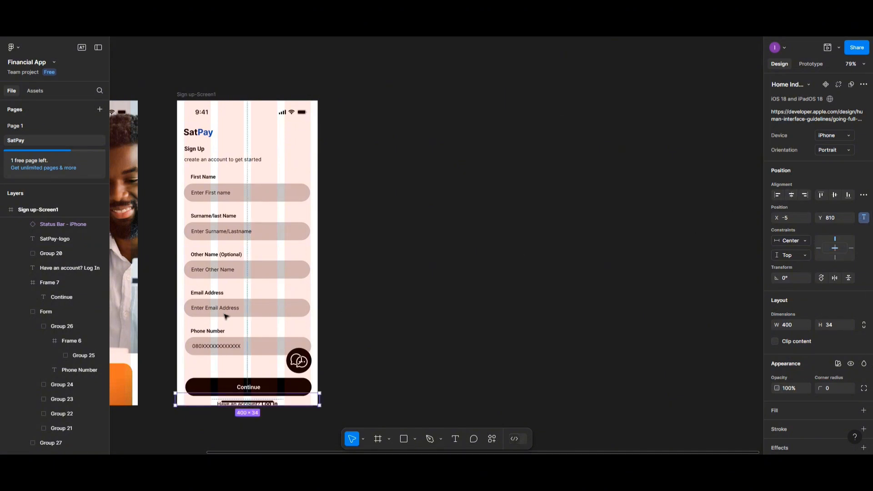
Rename the Continue button's Frame 7 layer as Button-continue
click(36, 210)
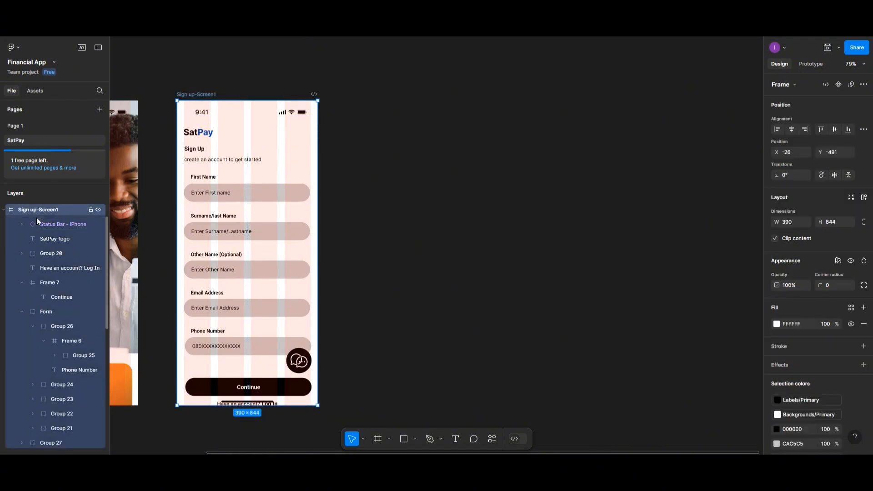
click(61, 284)
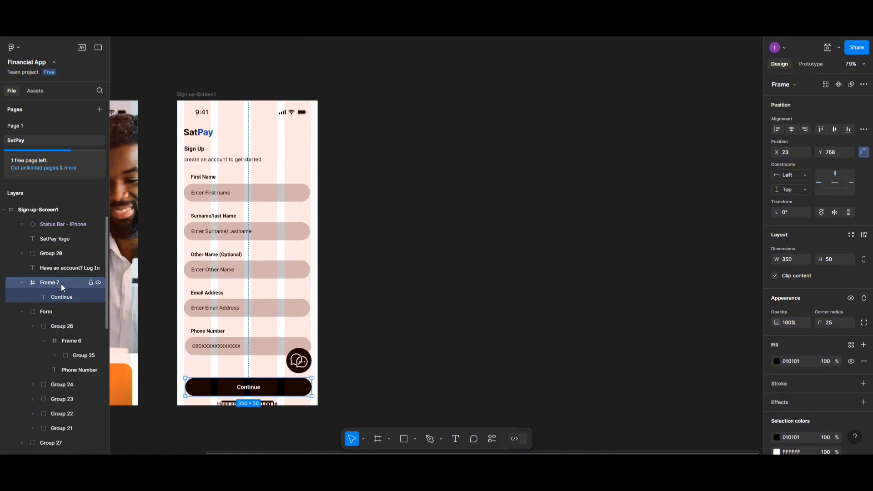
double_click(60, 284)
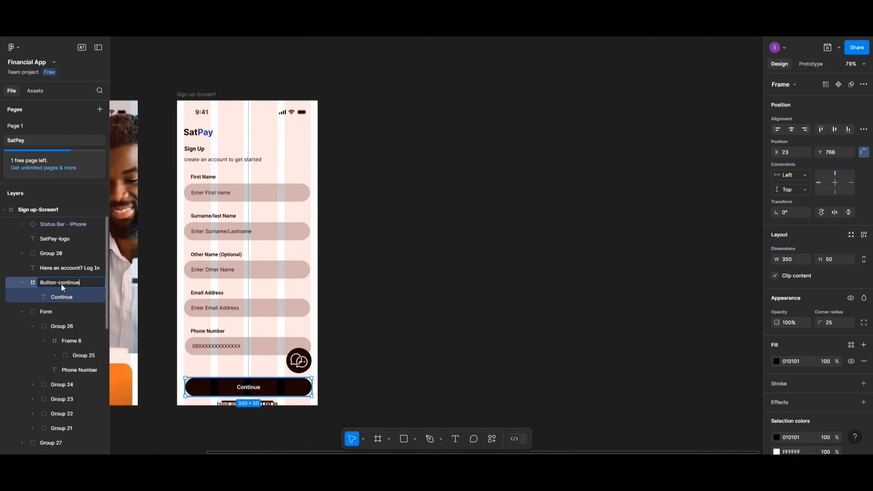
click(57, 311)
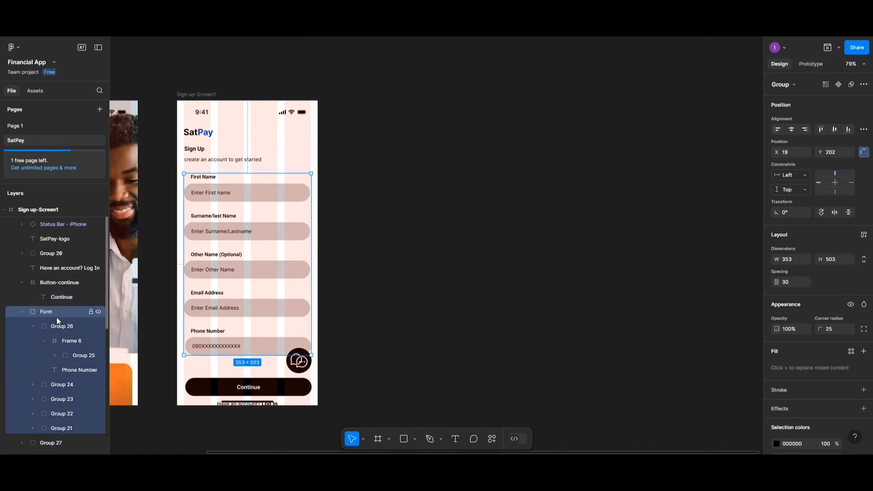
Rename the phone number field's group as Phone and the email address field's group as Email within the Form group
click(61, 327)
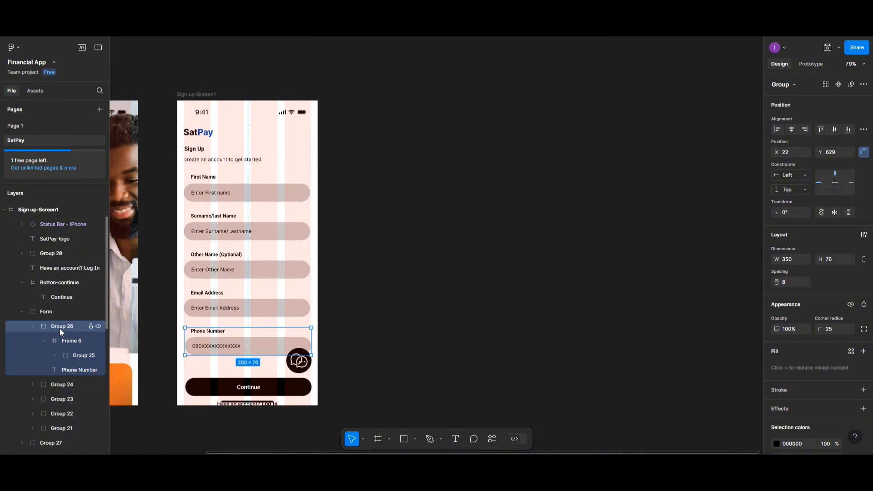
double_click(60, 328)
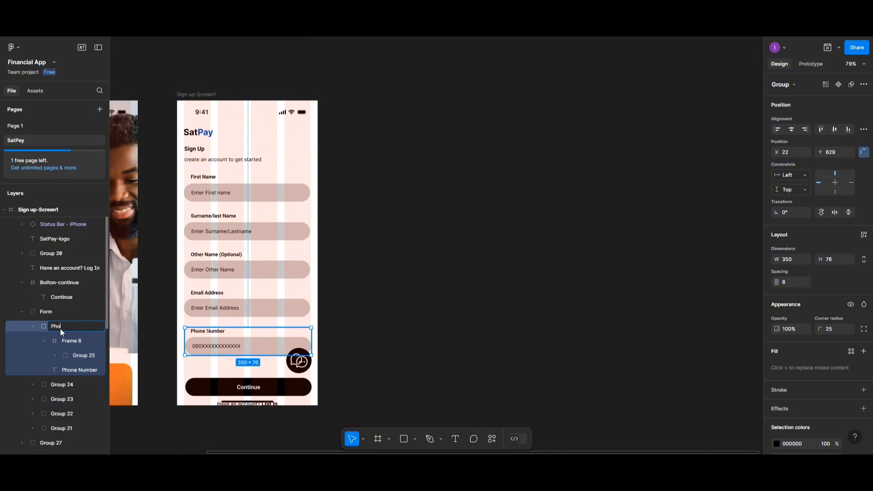
click(54, 339)
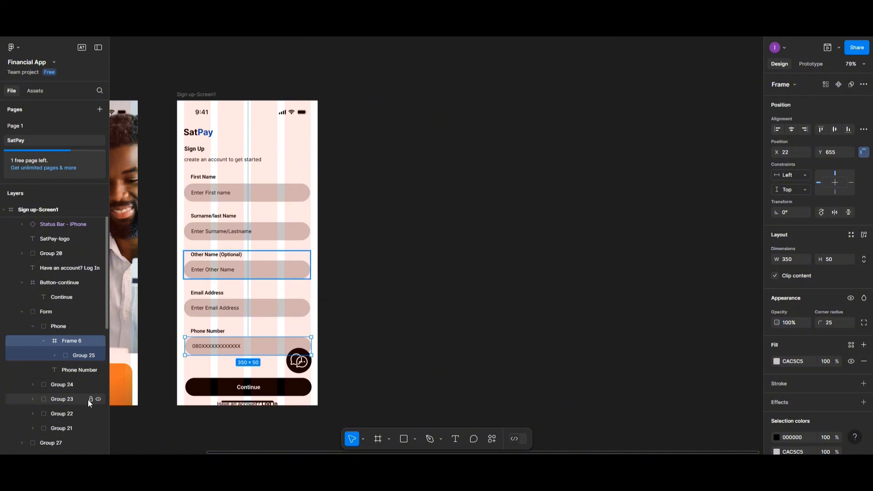
click(67, 385)
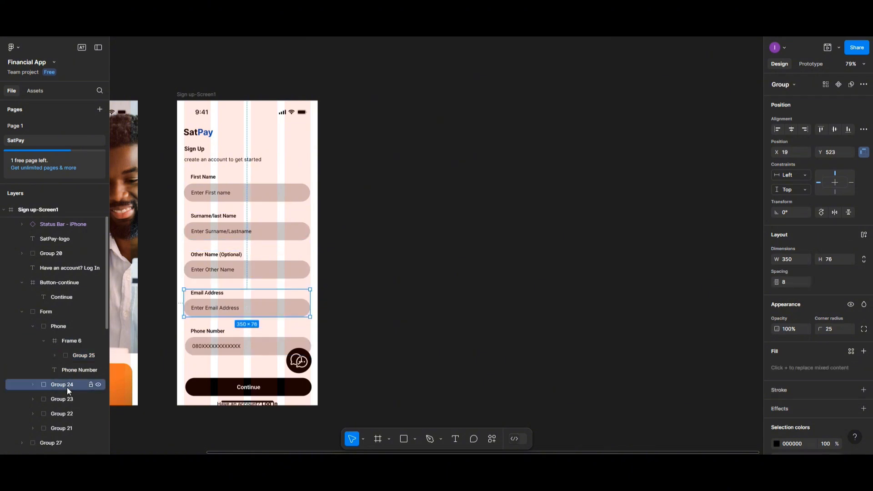
double_click(67, 387)
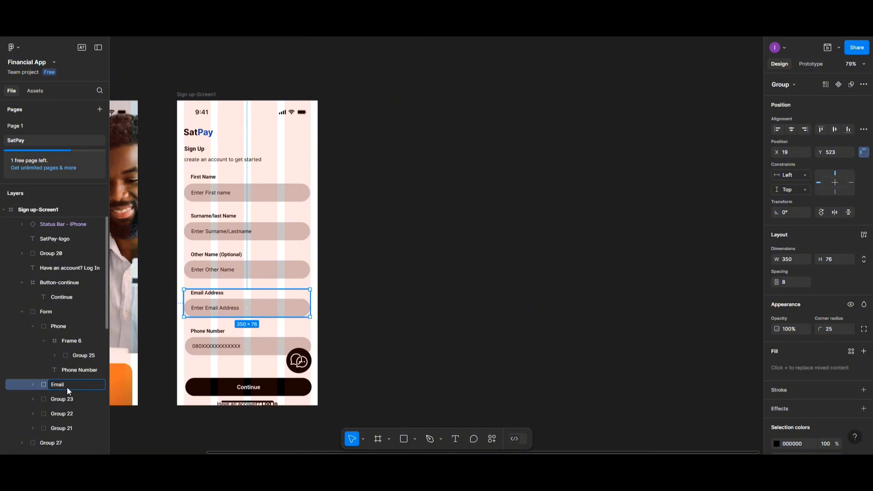
Rename the other name field's group as Other-Names and the surname field's group as Surname
click(64, 398)
double_click(64, 397)
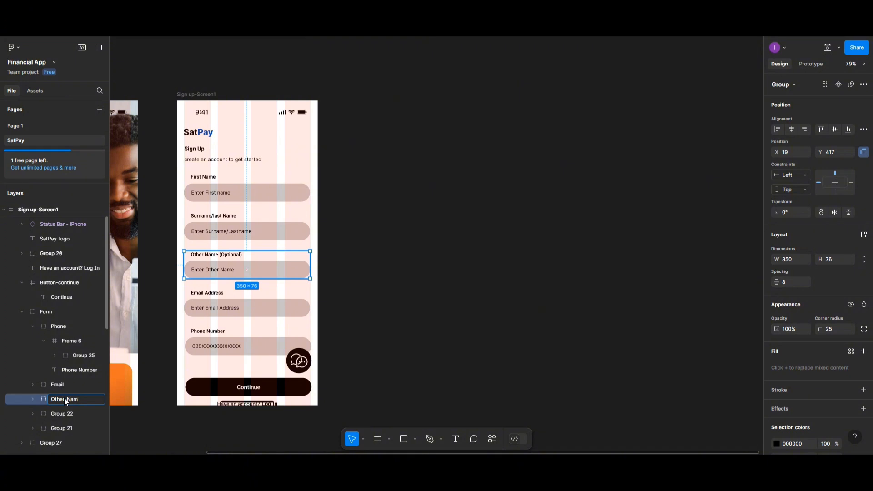
click(62, 412)
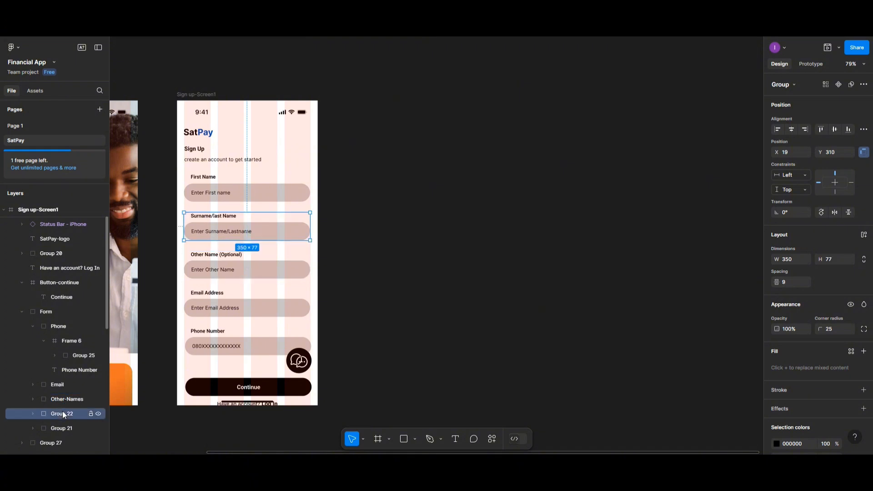
double_click(63, 413)
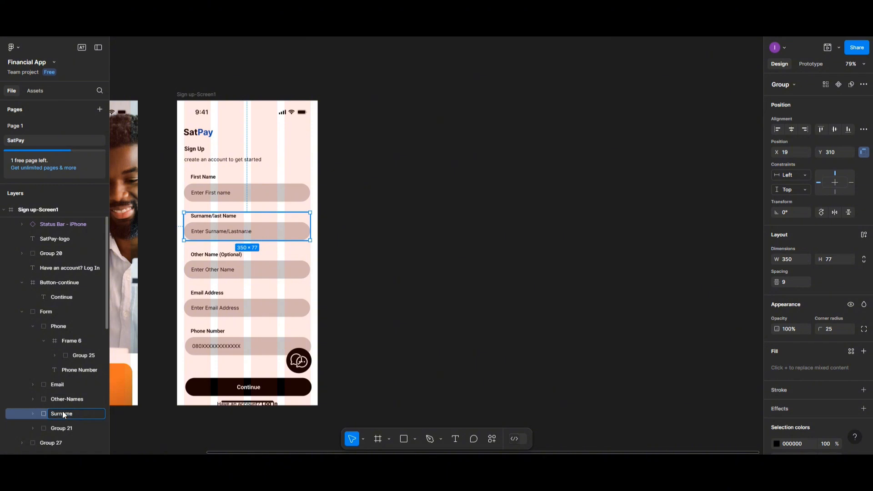
click(67, 426)
scroll(67, 425, down, 2)
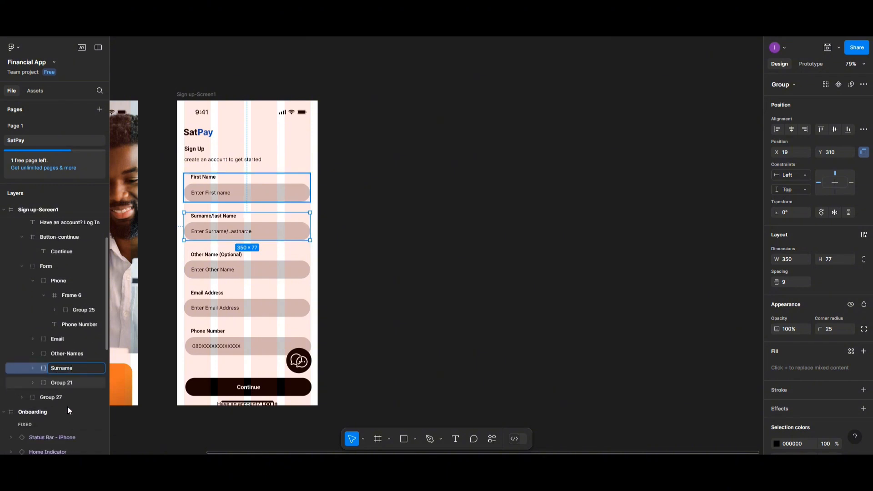
Rename the first name field's group as FirstName and the Sign Up heading's Group 27 as Sign up+Text
double_click(62, 382)
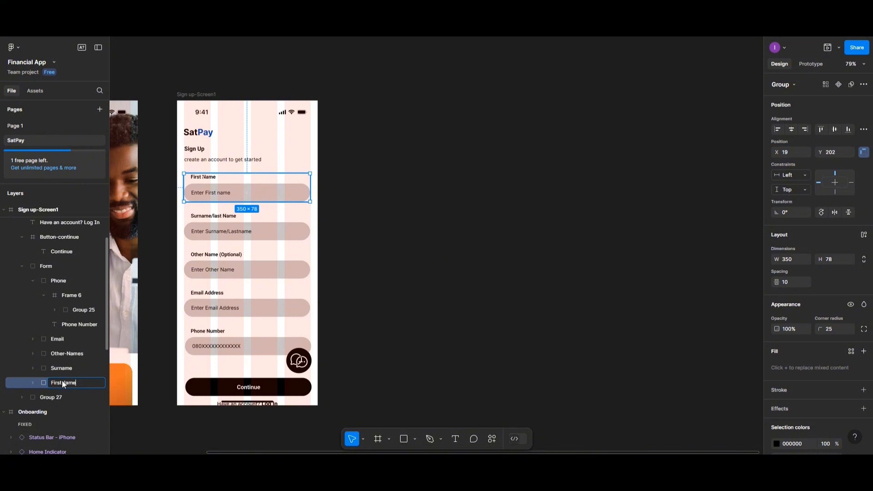
key(BackSpace)
click(51, 397)
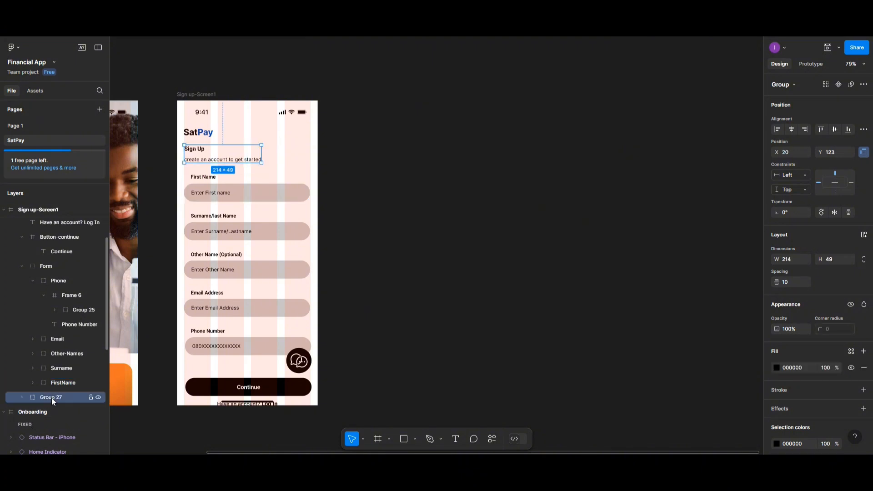
double_click(51, 397)
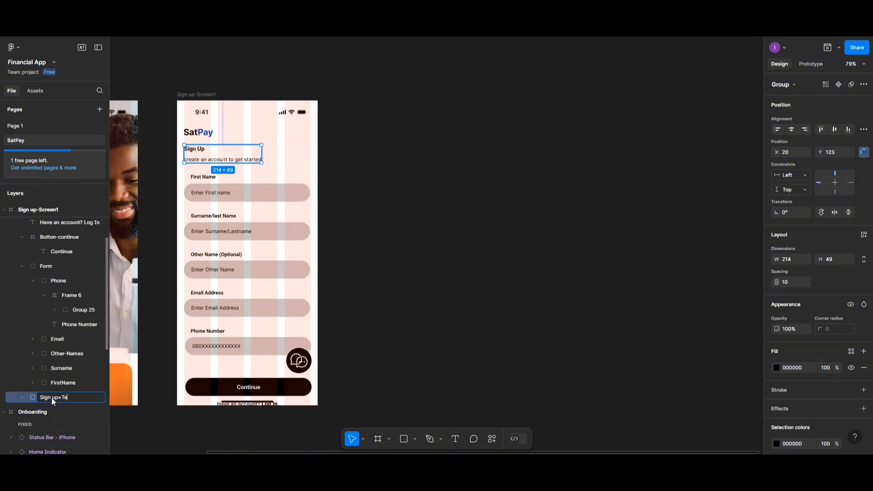
click(70, 419)
scroll(83, 306, down, 3)
scroll(232, 202, up, 1)
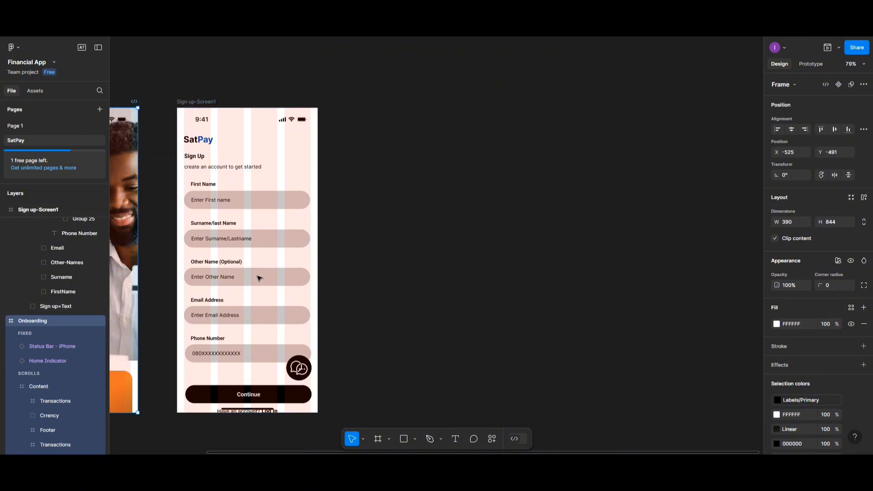
Hide the layout grids so the sign-up and onboarding screens show without column overlays
scroll(232, 202, left, 4)
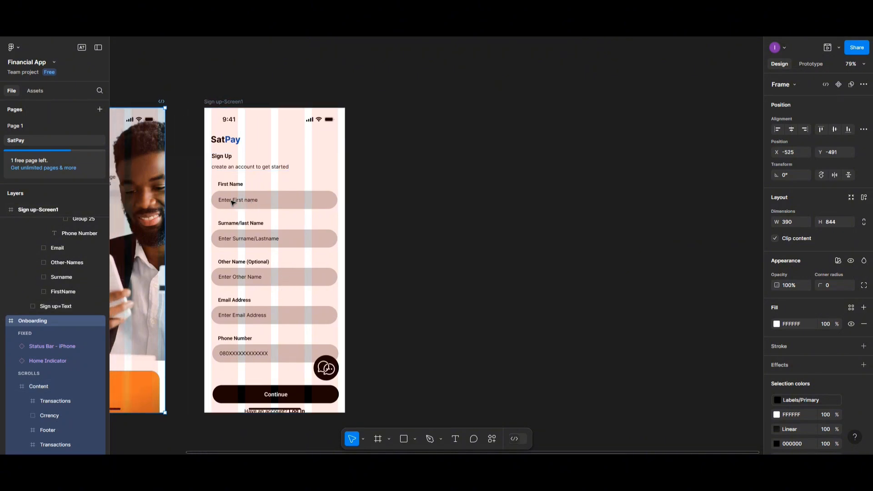
click(267, 101)
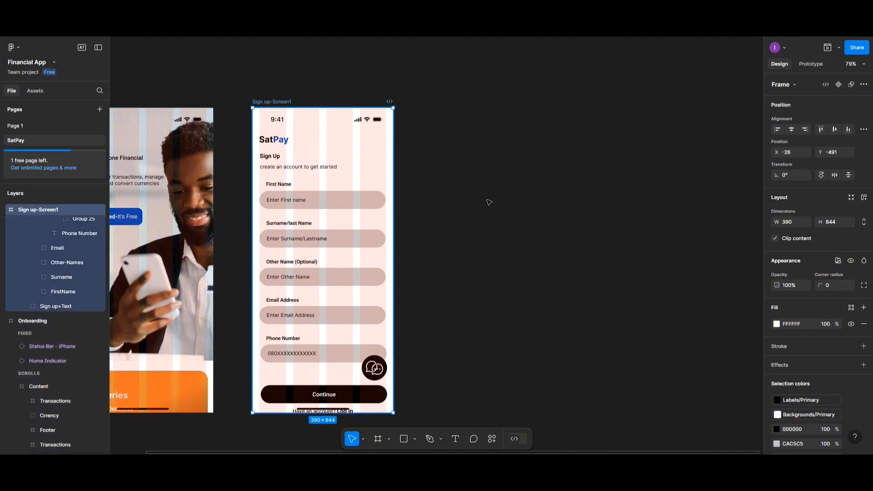
scroll(800, 363, down, 3)
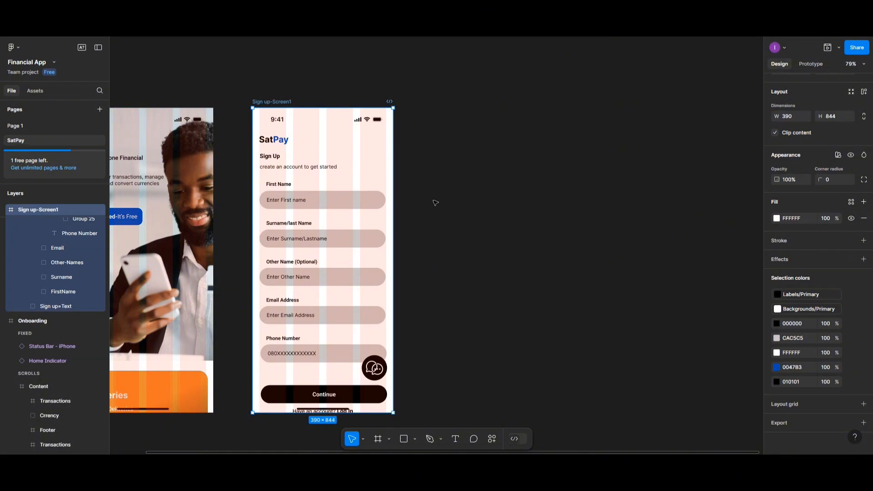
click(287, 119)
scroll(804, 394, down, 2)
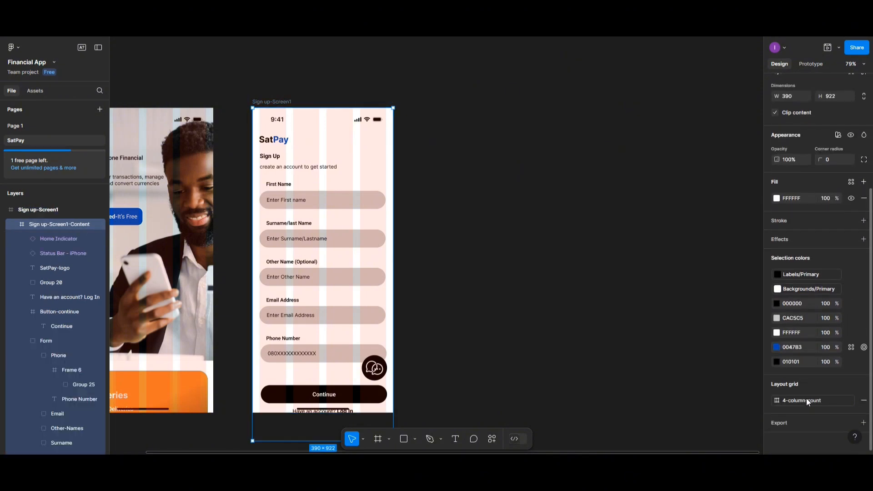
key(shift+g)
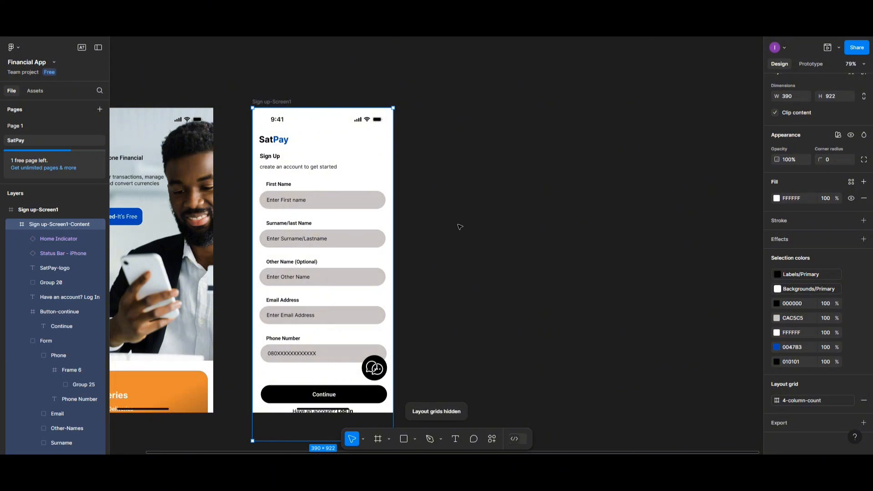
scroll(460, 226, up, 1)
click(452, 227)
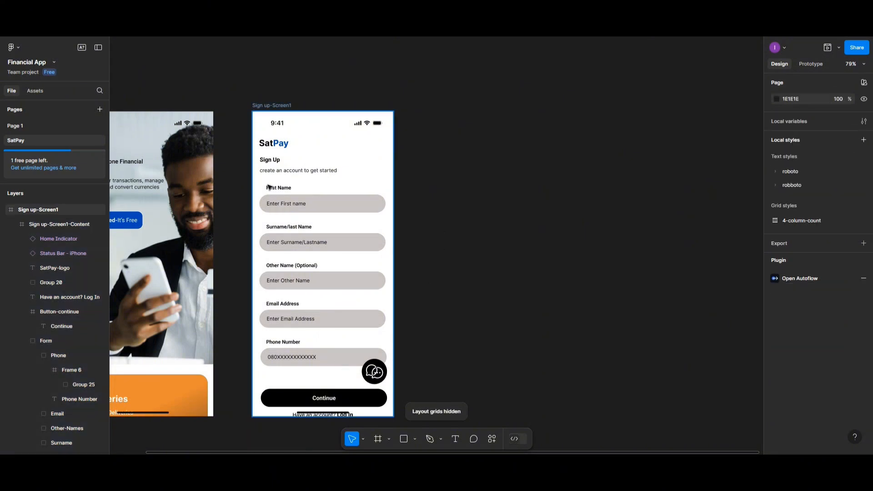
Add a prototype connection from the Onboarding screen's Get Started button to Sign up-Screen1, with an On tap trigger, Navigate to action and Instant animation
scroll(269, 187, left, 4)
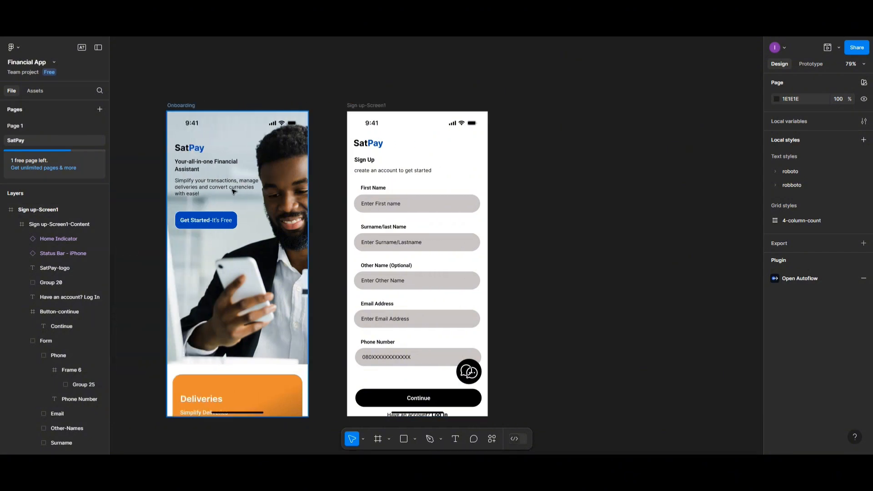
click(805, 66)
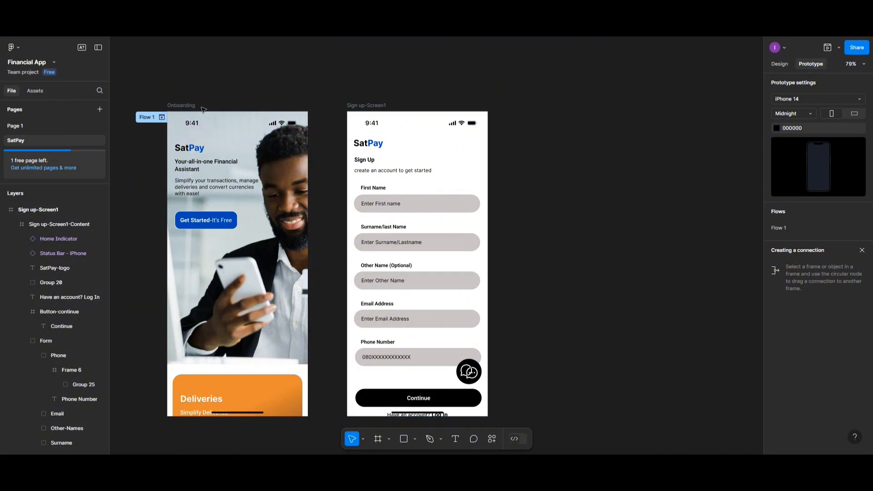
click(187, 107)
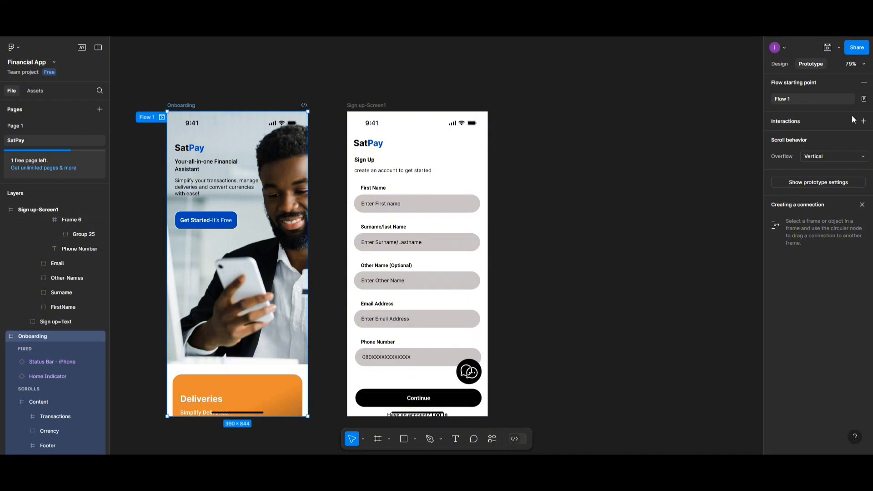
click(865, 123)
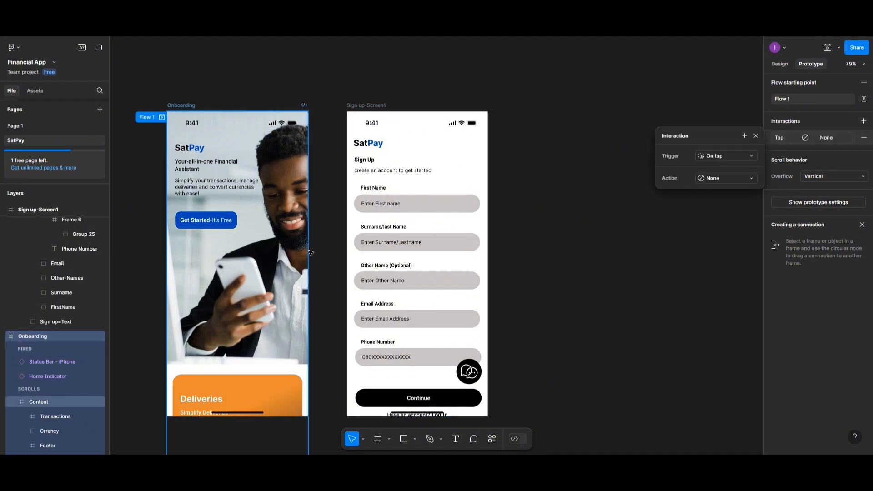
click(237, 223)
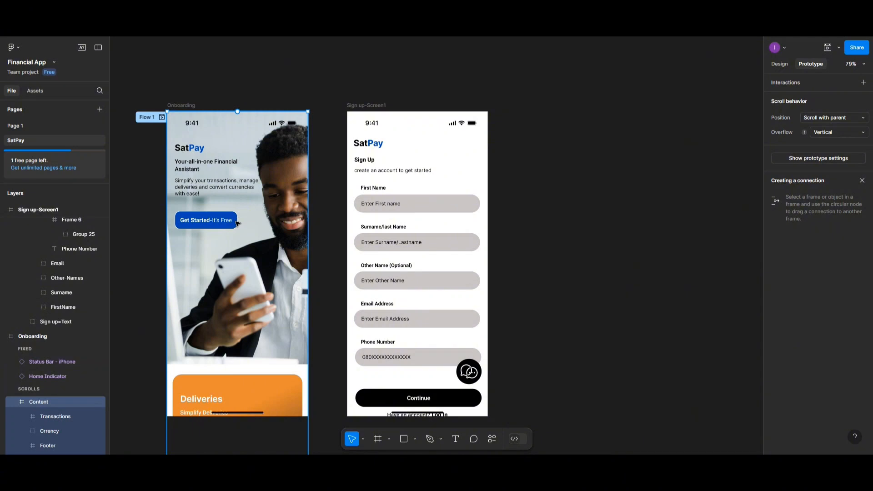
double_click(237, 224)
double_click(217, 227)
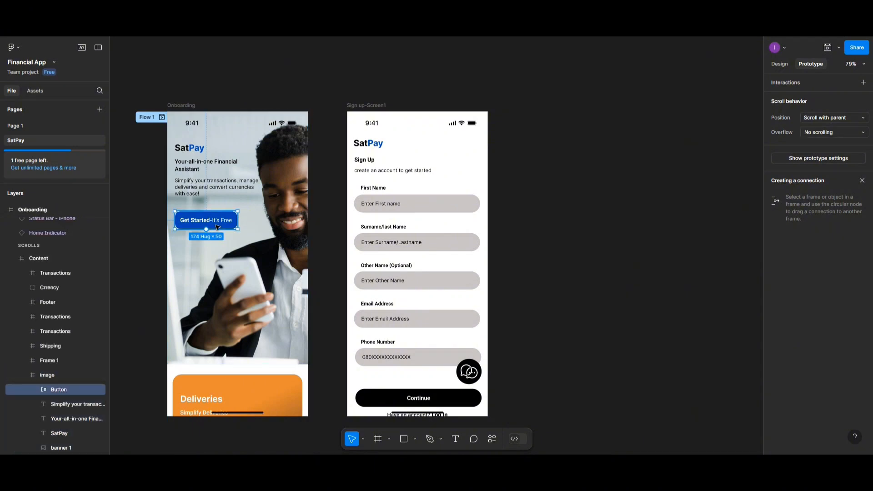
drag(237, 220, 350, 255)
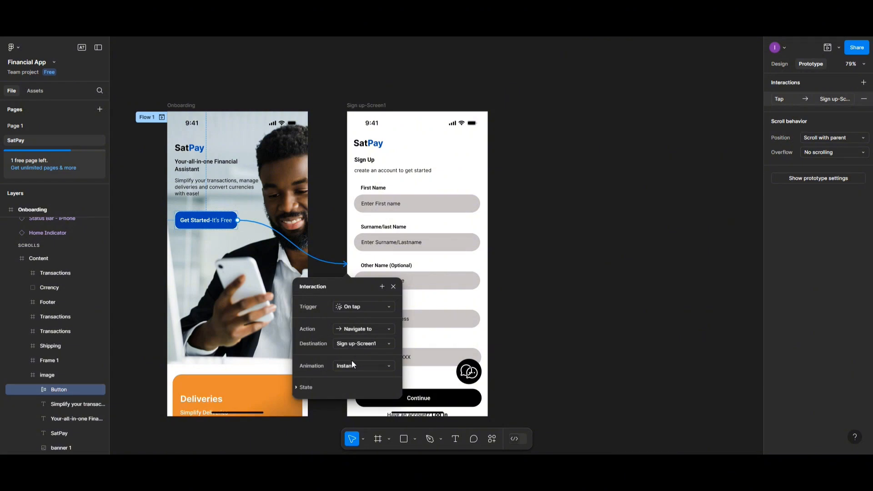
click(433, 98)
Preview the prototype, follow the Get Started button to the sign-up screen, and close the preview
click(827, 47)
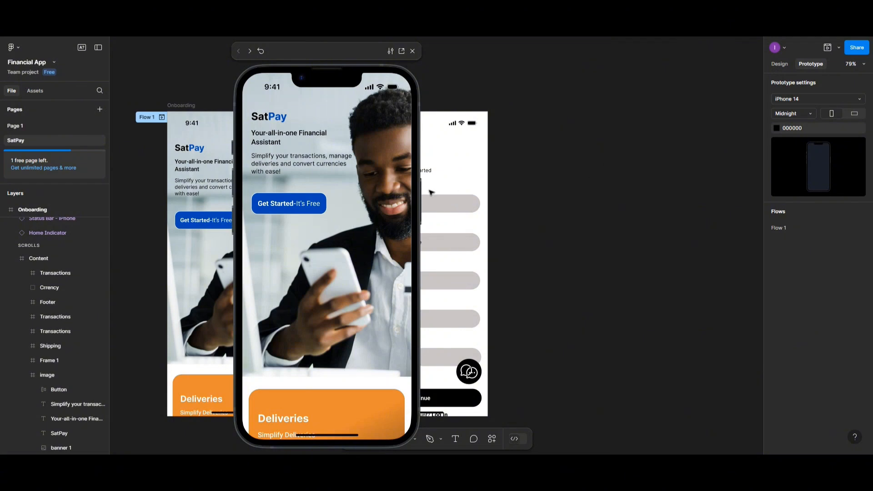
click(294, 206)
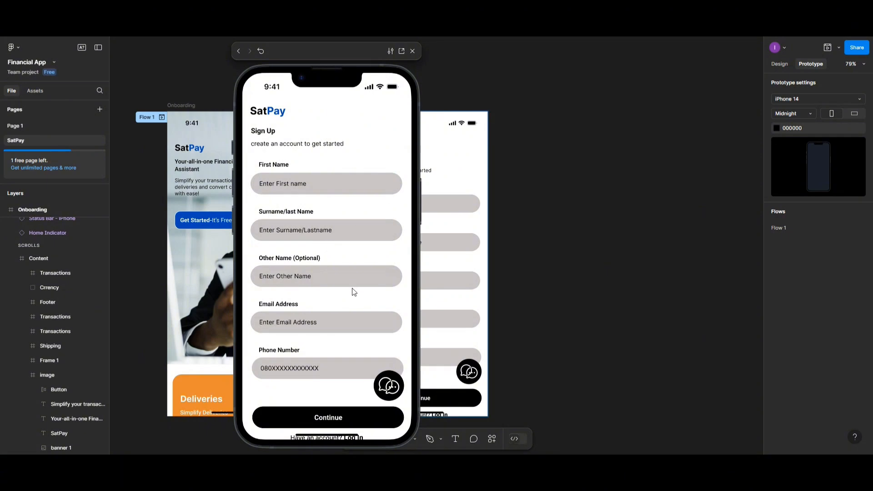
click(412, 51)
Set the scroll overflow to Vertical for both the Sign up-Screen1 frame and its inner Sign up-Screen1-Content frame
click(443, 128)
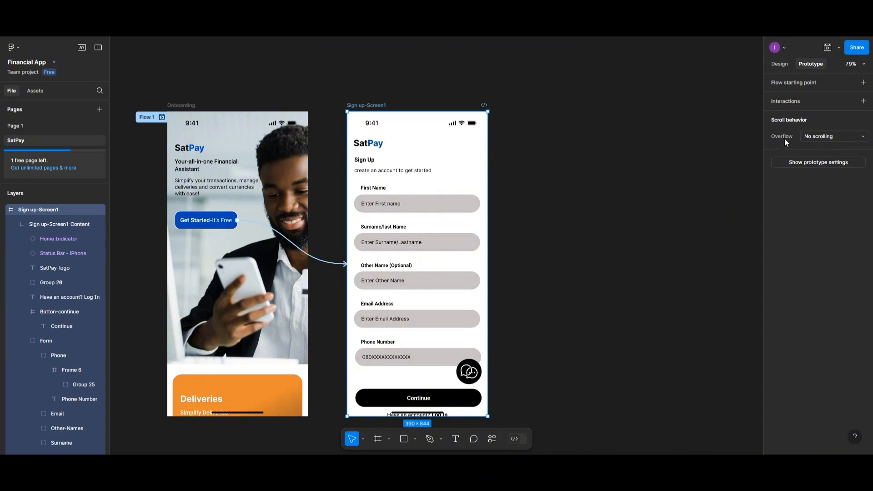
click(812, 137)
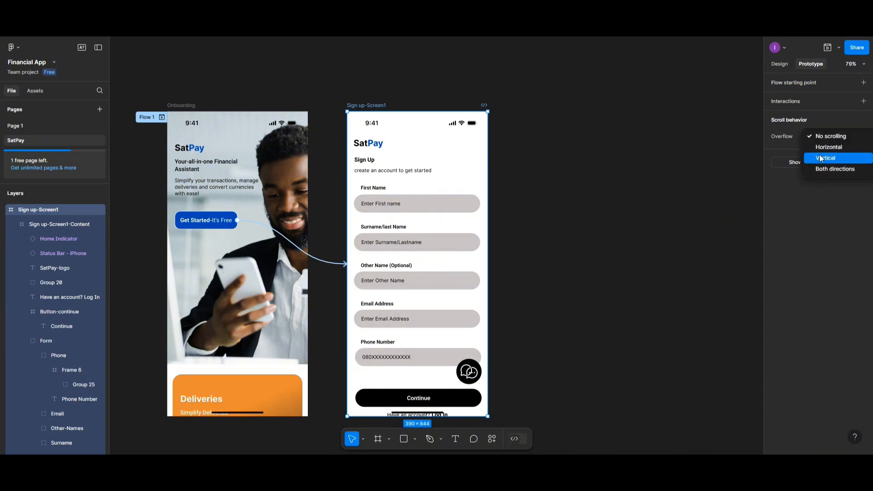
click(820, 158)
click(432, 172)
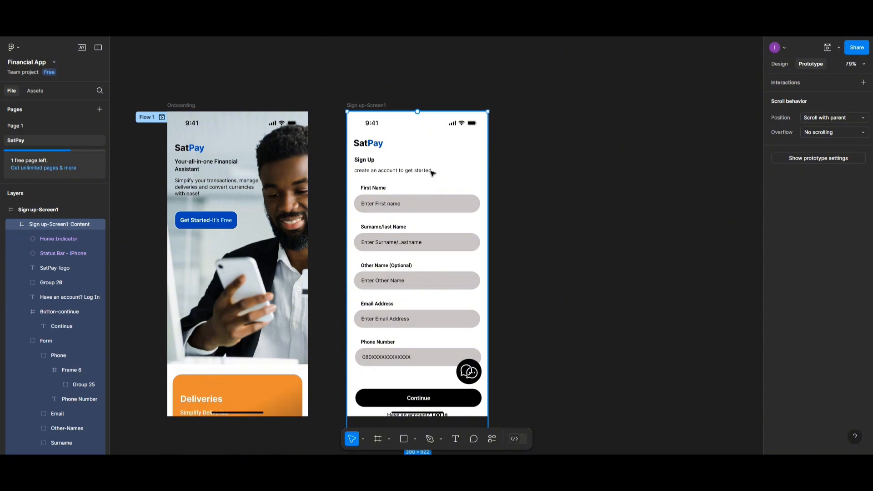
click(812, 132)
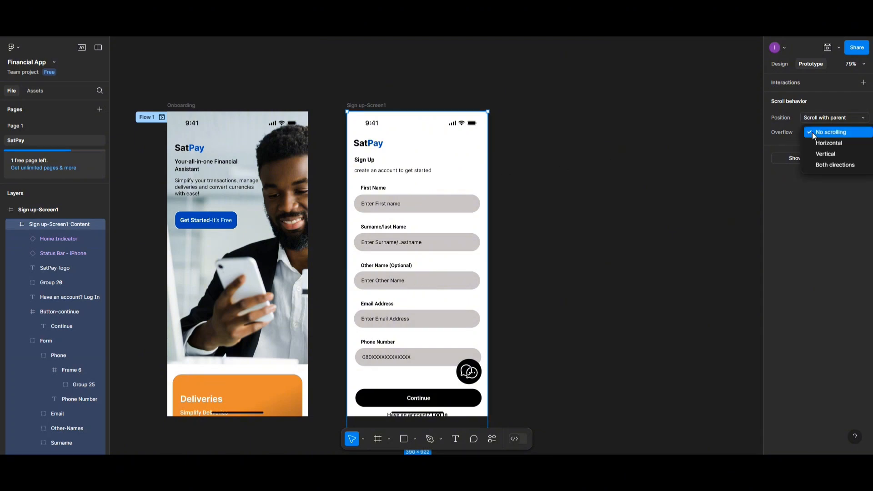
click(822, 153)
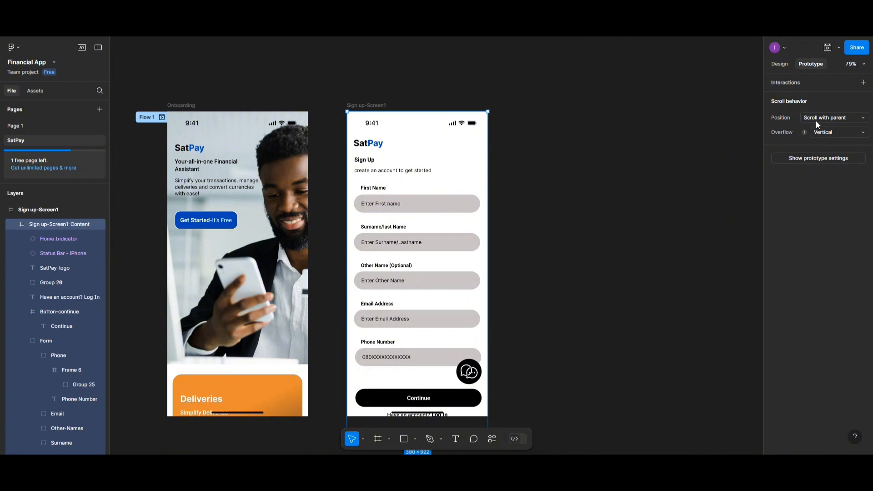
click(546, 98)
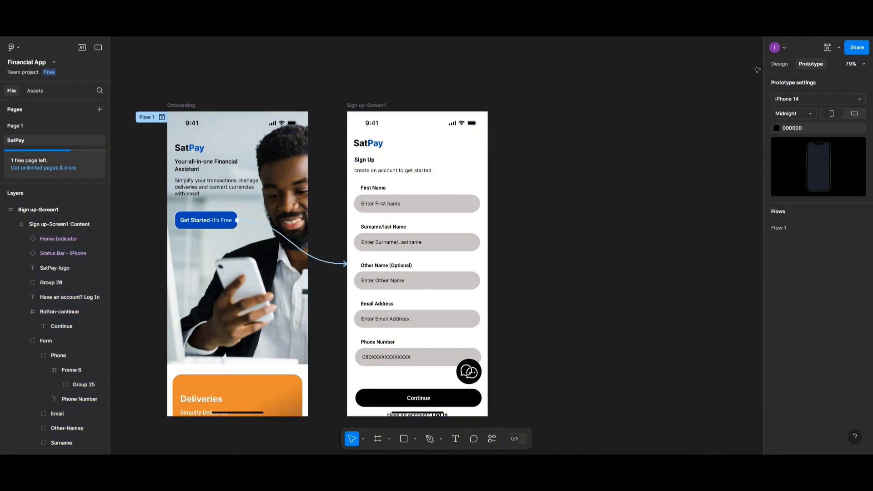
Preview the flow from Get Started, check how the sign-up screen scrolls vertically, and close the preview
click(828, 47)
click(335, 188)
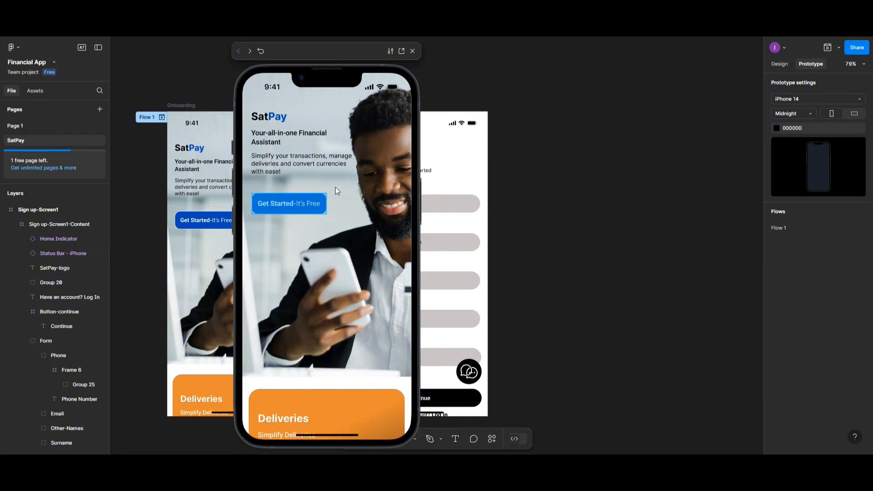
click(325, 196)
scroll(310, 197, down, 1)
scroll(310, 197, up, 1)
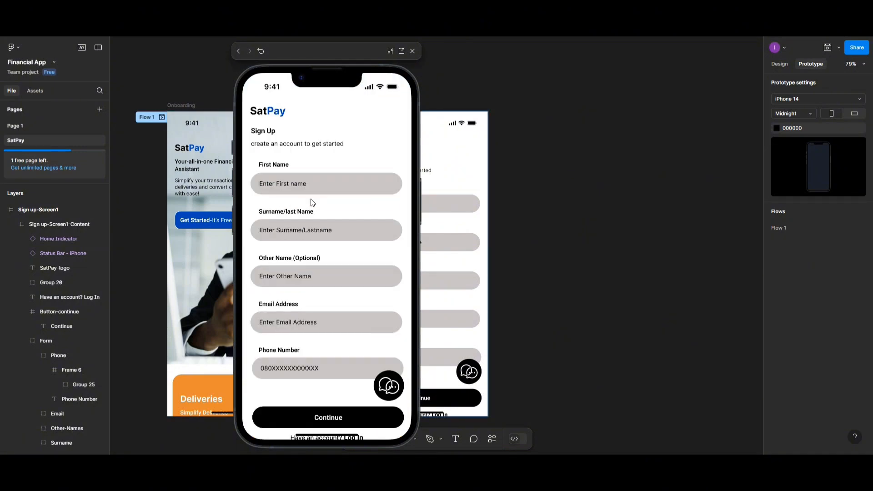
scroll(311, 203, down, 1)
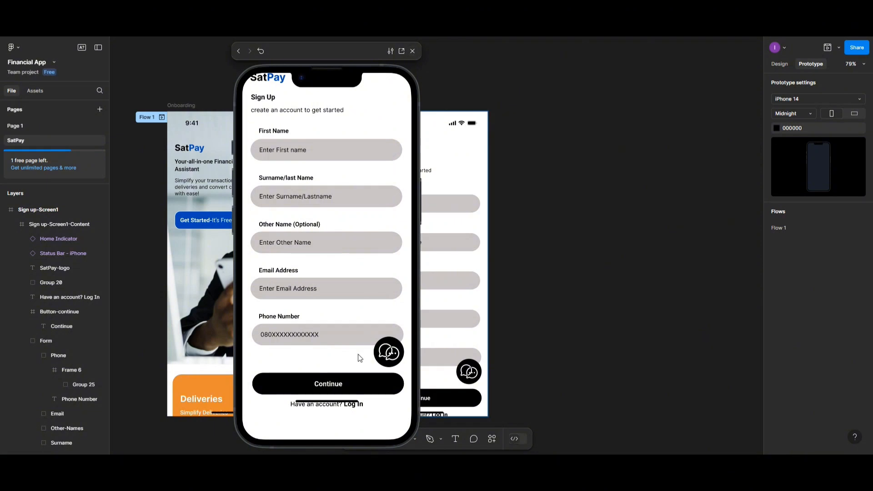
scroll(363, 340, up, 1)
scroll(366, 350, down, 1)
scroll(345, 377, up, 1)
scroll(345, 378, down, 1)
scroll(340, 316, up, 1)
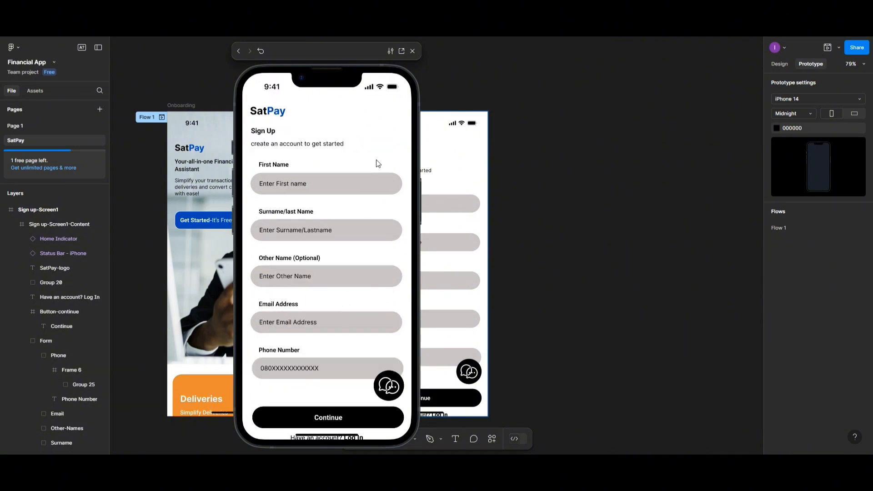
click(413, 51)
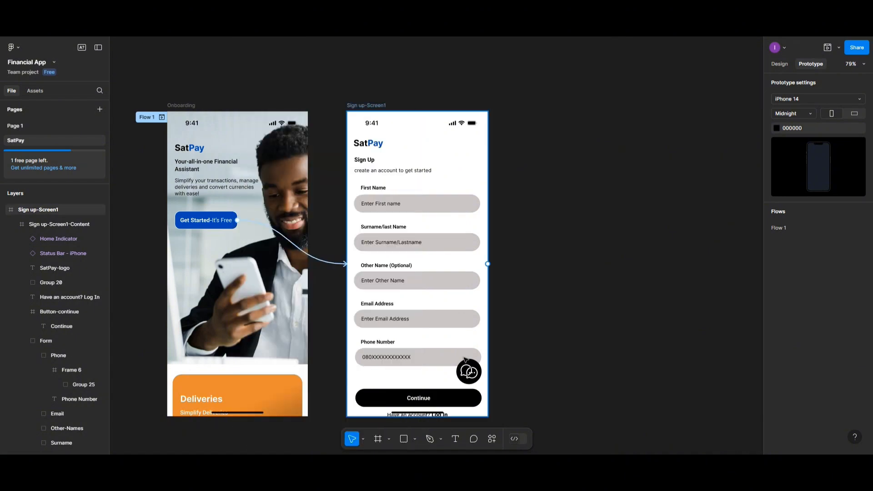
Set the scroll position of the sign-up screen's chat icon group to Fixed (stay in place)
click(471, 374)
click(471, 375)
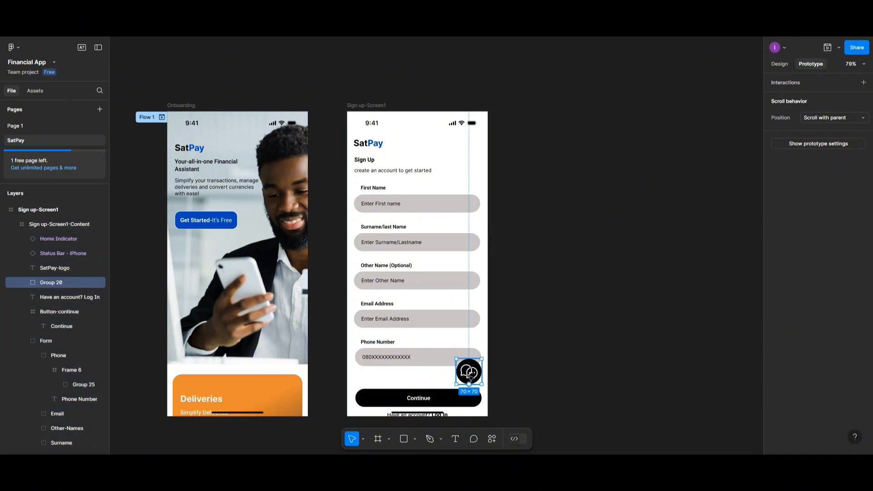
click(848, 118)
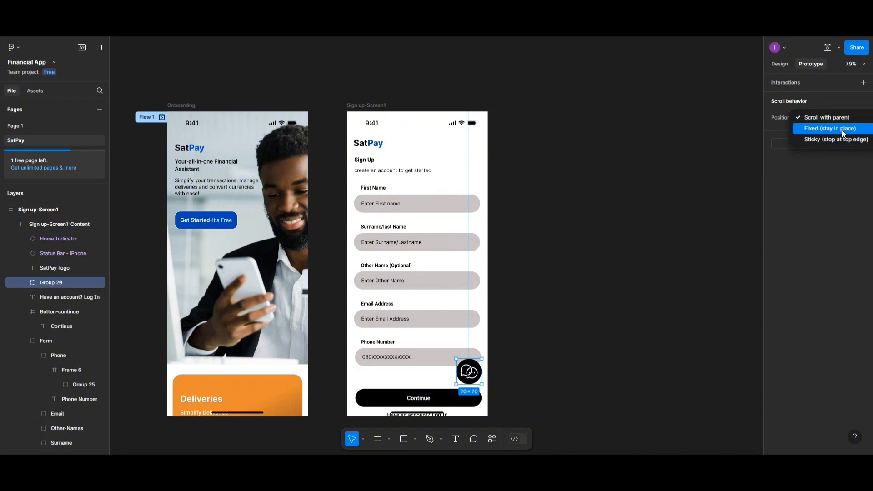
click(841, 130)
click(559, 214)
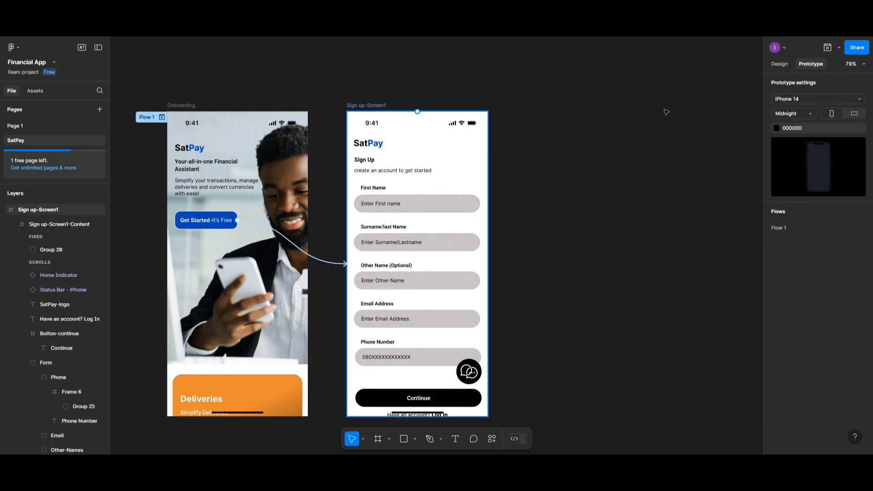
Preview the prototype from Get Started, check how the chat icon behaves while the sign-up screen scrolls, and close the preview
click(828, 47)
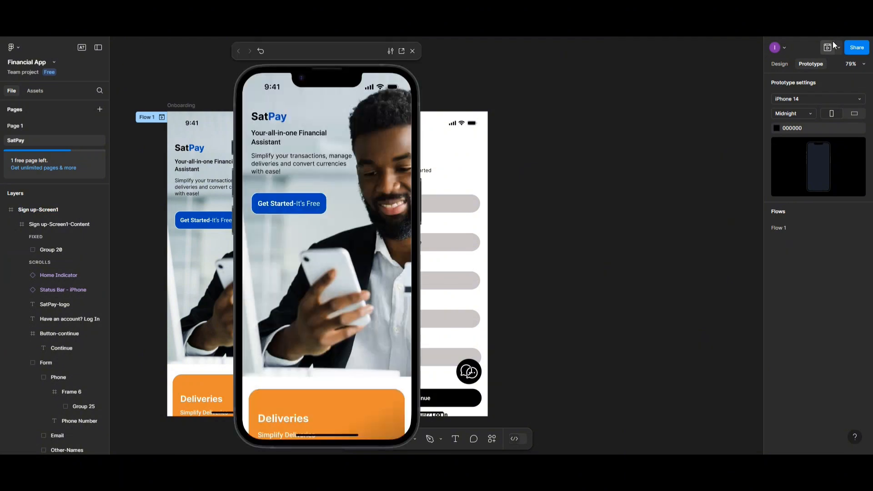
click(298, 208)
scroll(312, 235, down, 1)
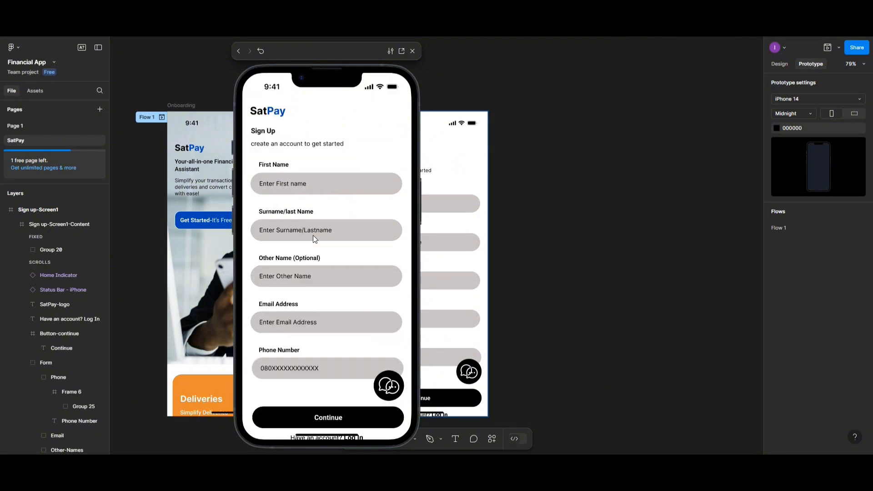
click(412, 51)
Review the chat icon group's scroll position, reselecting Fixed (stay in place), and check the Sign up-Screen1 frame's scroll overflow
click(472, 372)
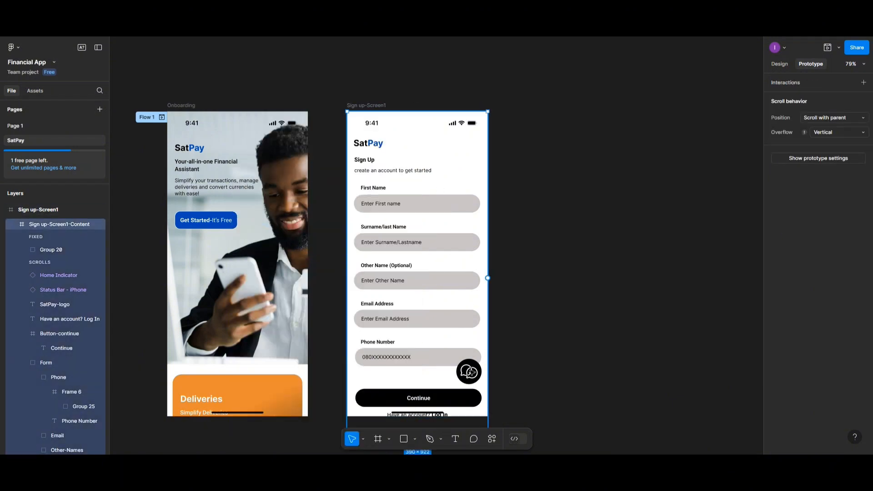
click(470, 371)
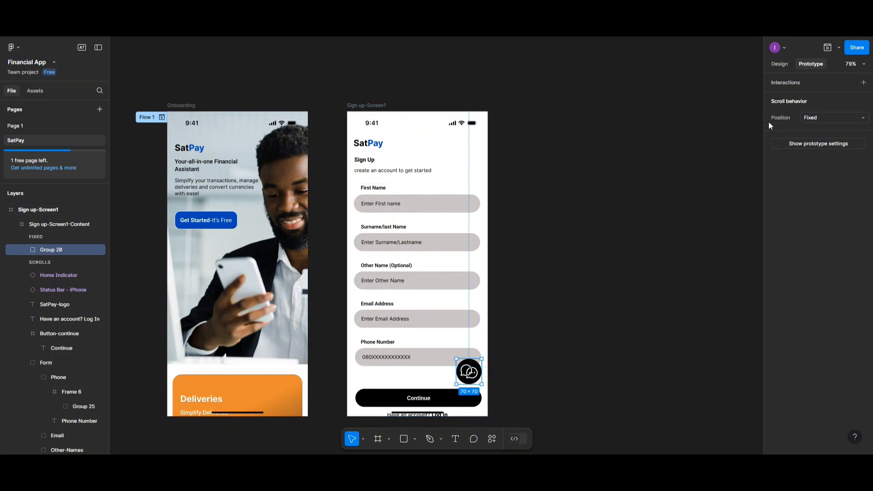
click(827, 119)
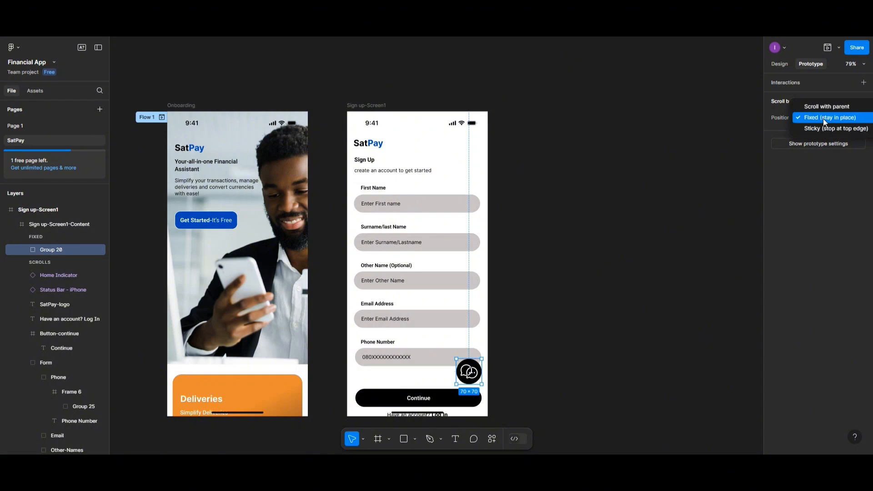
click(823, 118)
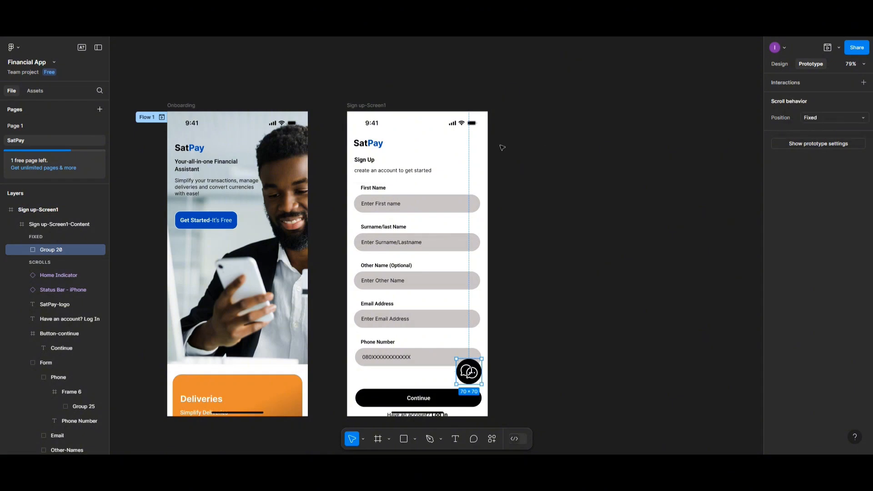
click(364, 107)
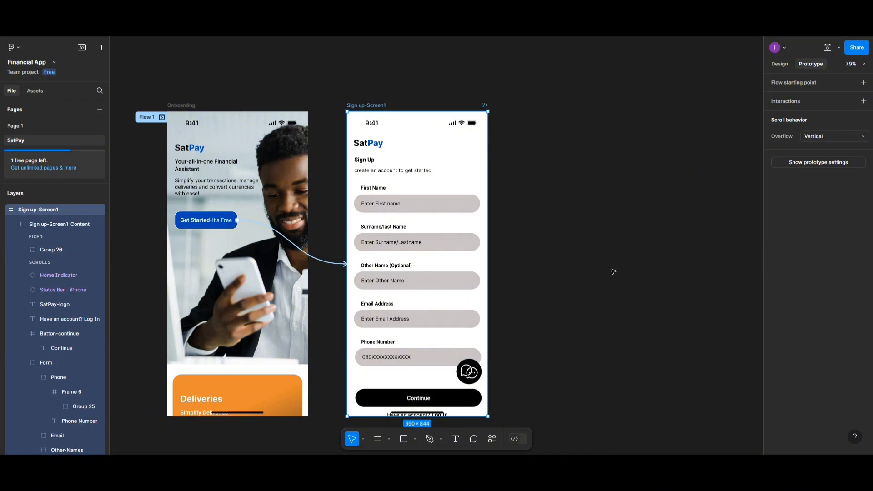
click(470, 373)
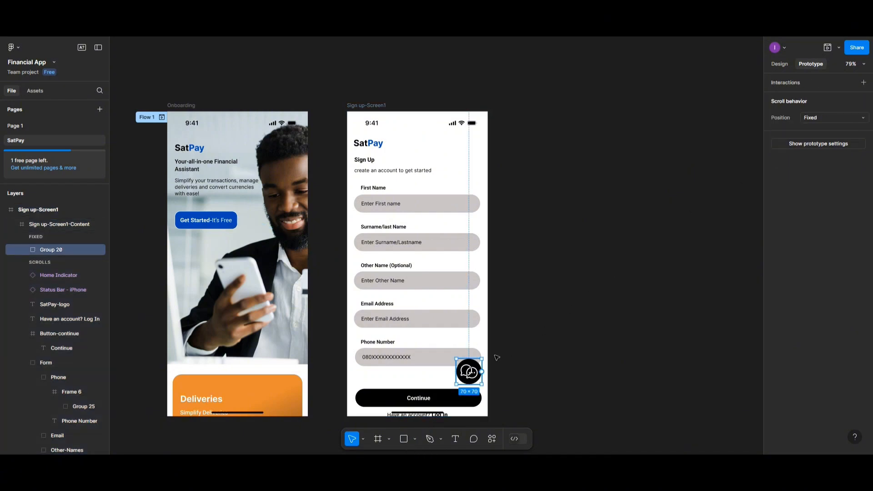
click(825, 120)
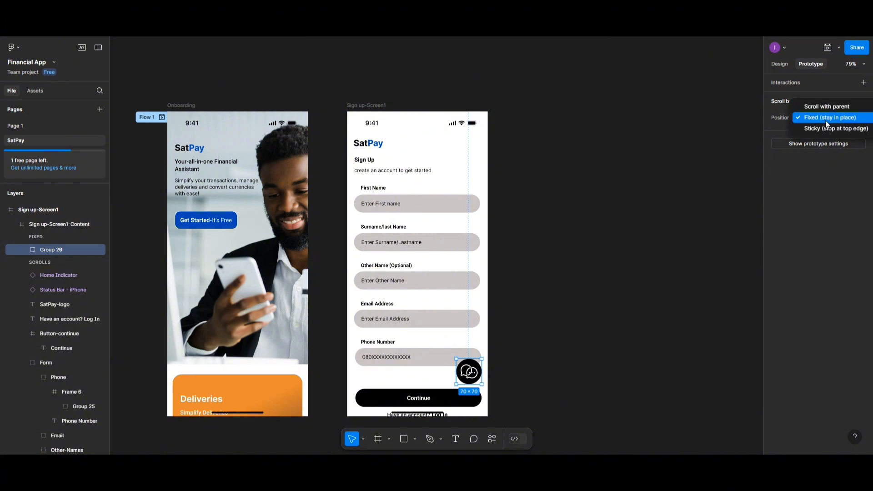
click(825, 120)
click(490, 169)
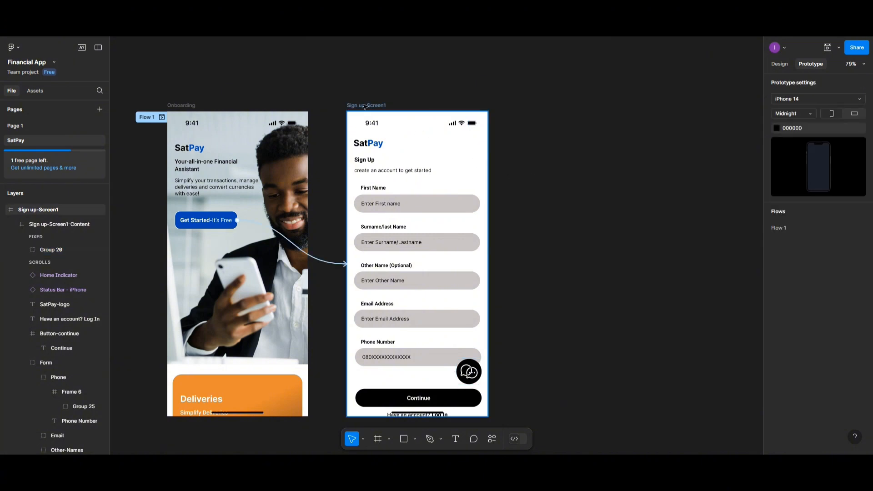
click(415, 109)
scroll(342, 273, down, 1)
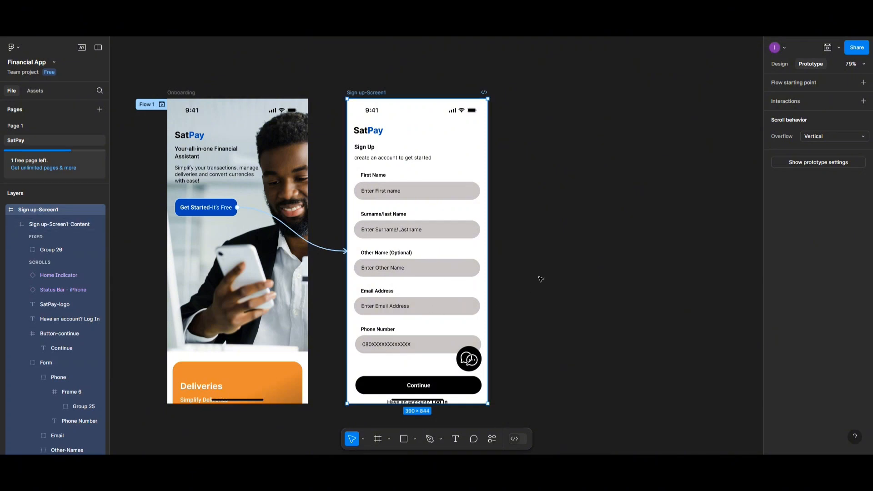